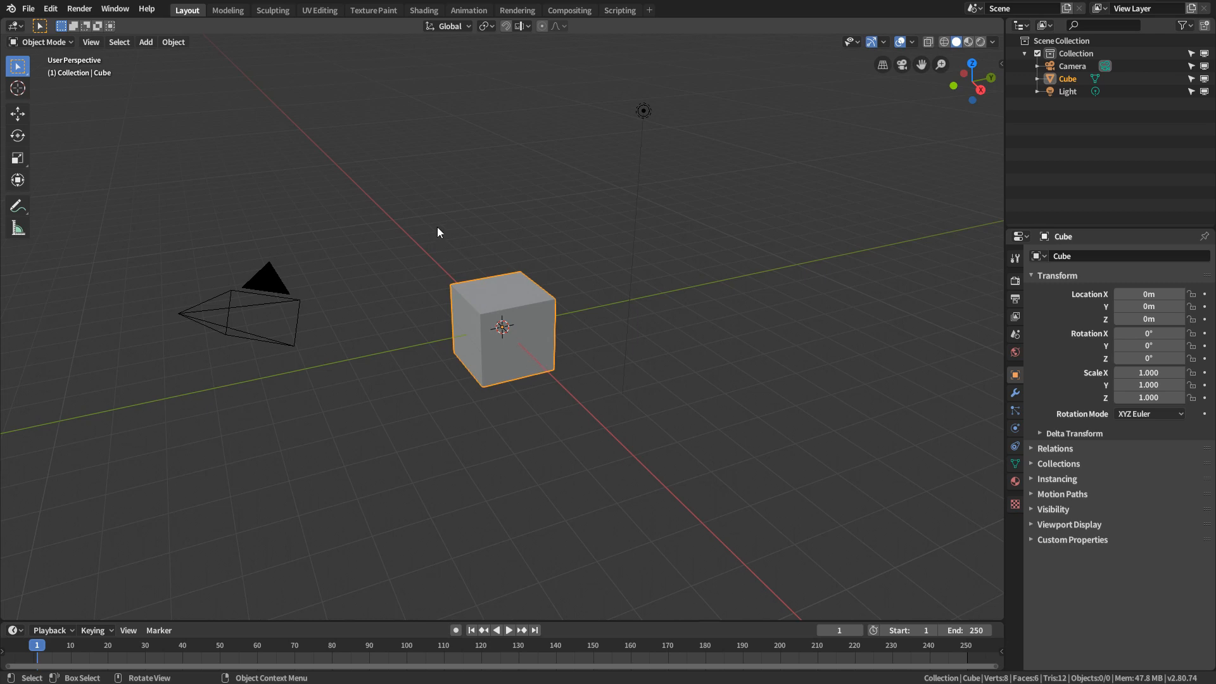
Switch to the UV Editing workspace and widen the UV editor beside the unfolded-cube reference image.
left_click(320, 10)
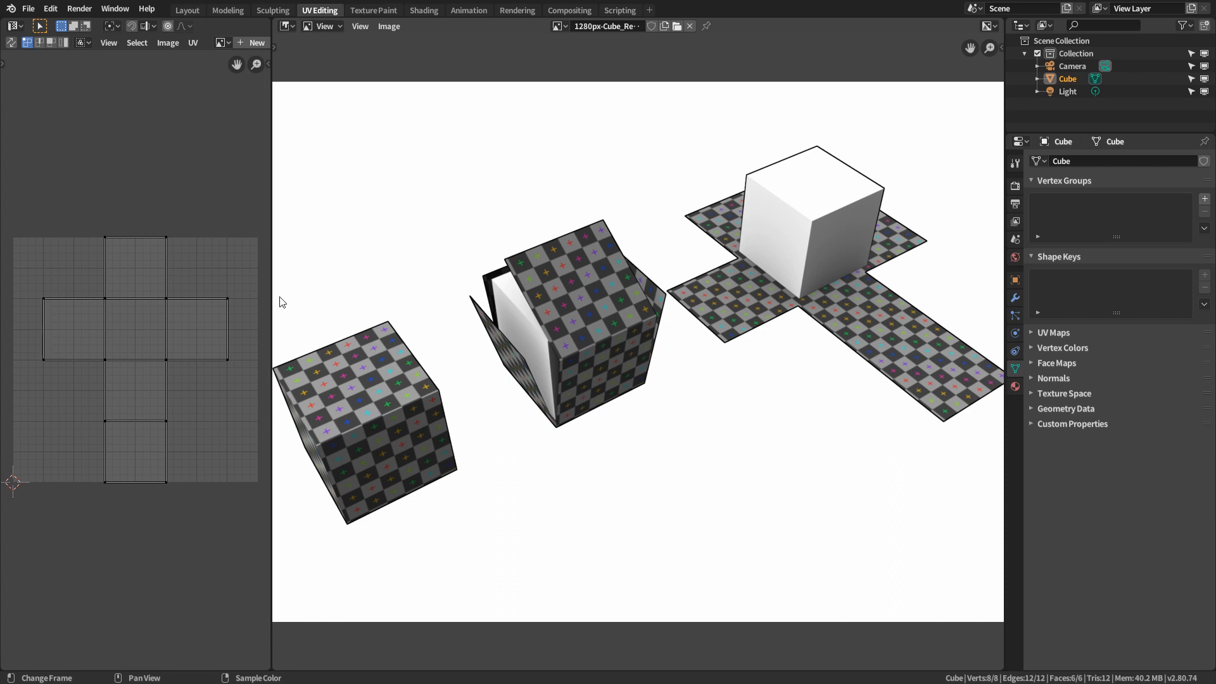
left_click_drag(273, 300, 505, 301)
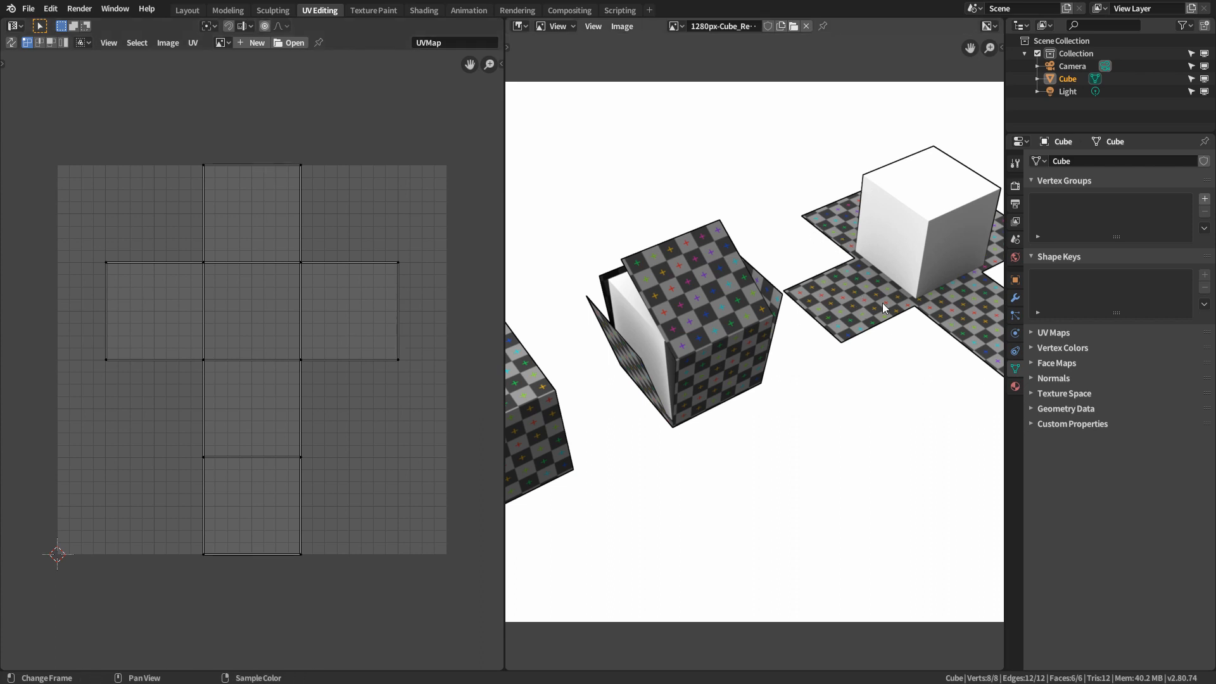
middle_click_drag(897, 333, 772, 351)
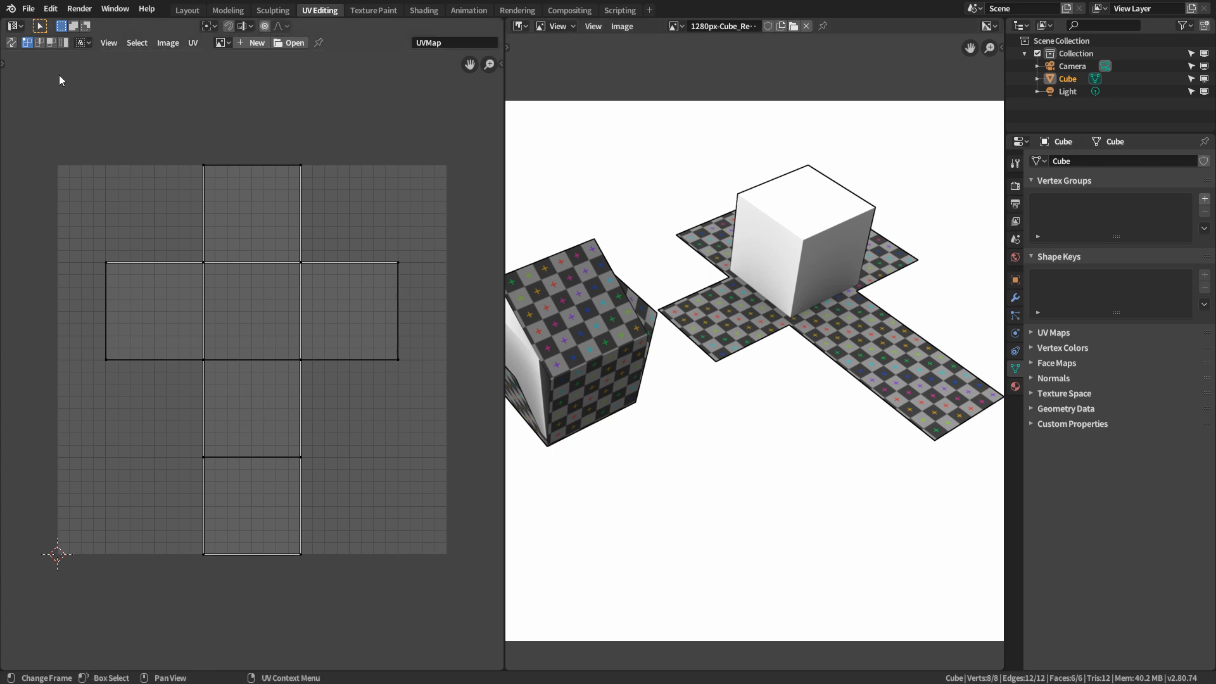
Select individual faces of the cube's UV layout one after another in face selection mode.
left_click(143, 279)
left_click(251, 221)
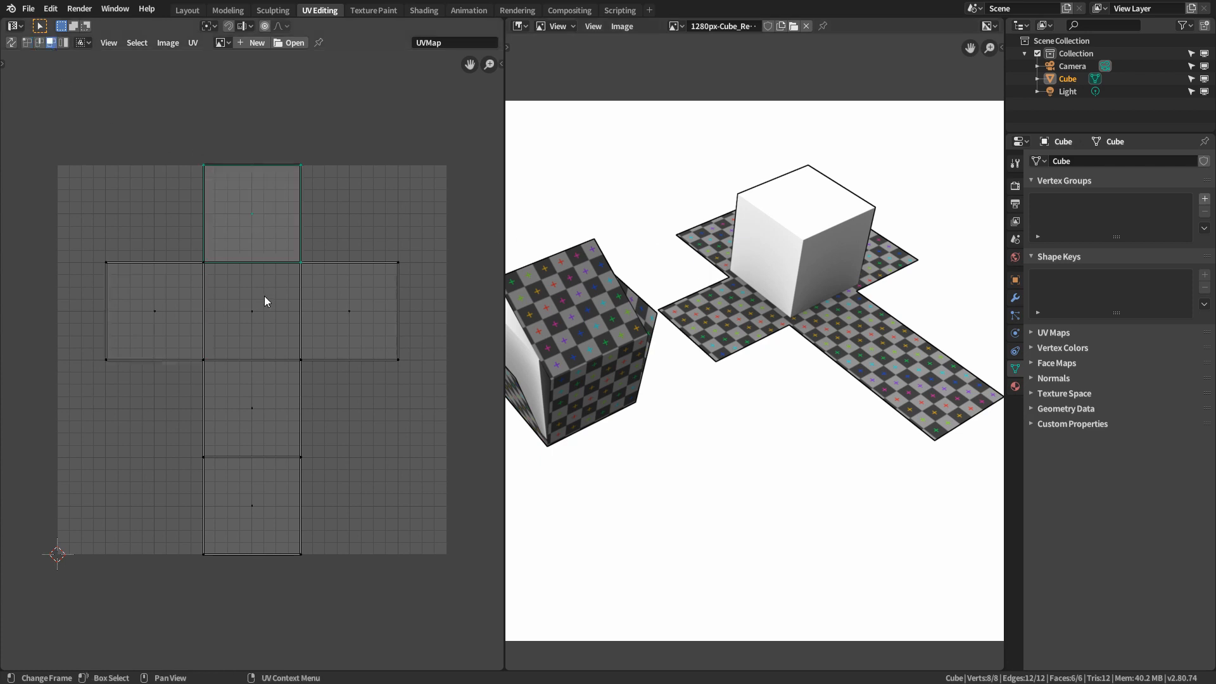
left_click(265, 300)
left_click(343, 315)
left_click(275, 404)
left_click(259, 507)
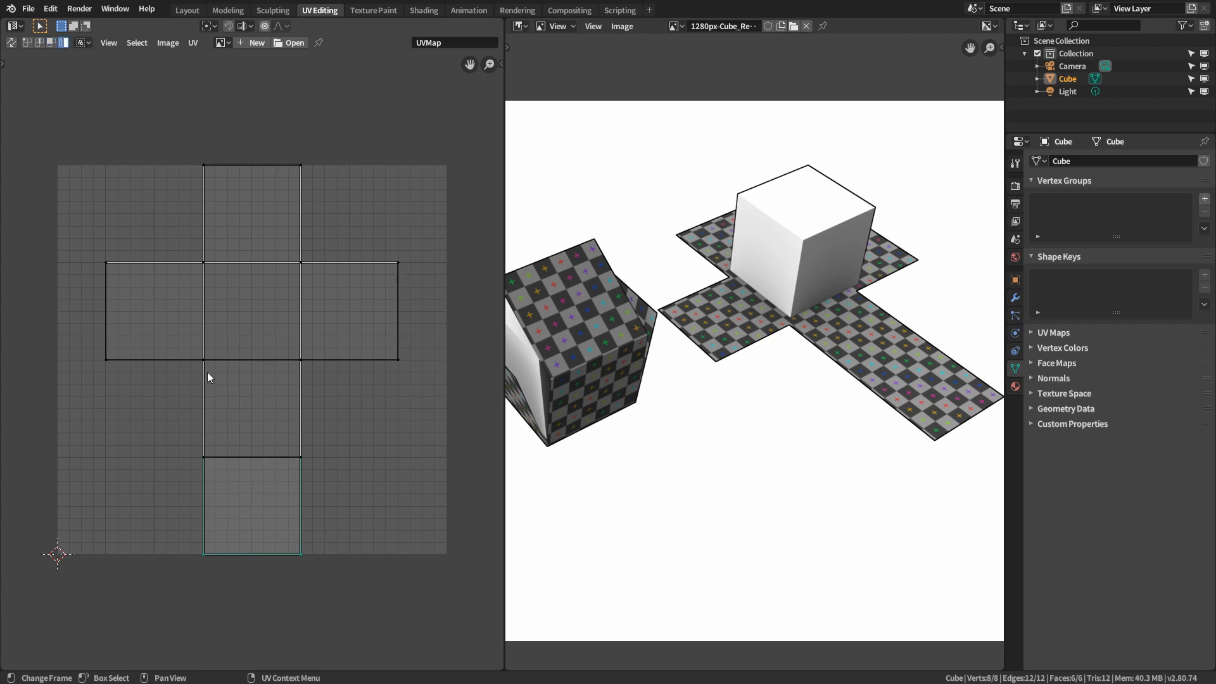
In island selection mode, try moving the four-face island, the single left island and the single bottom island in turn.
left_click(242, 314)
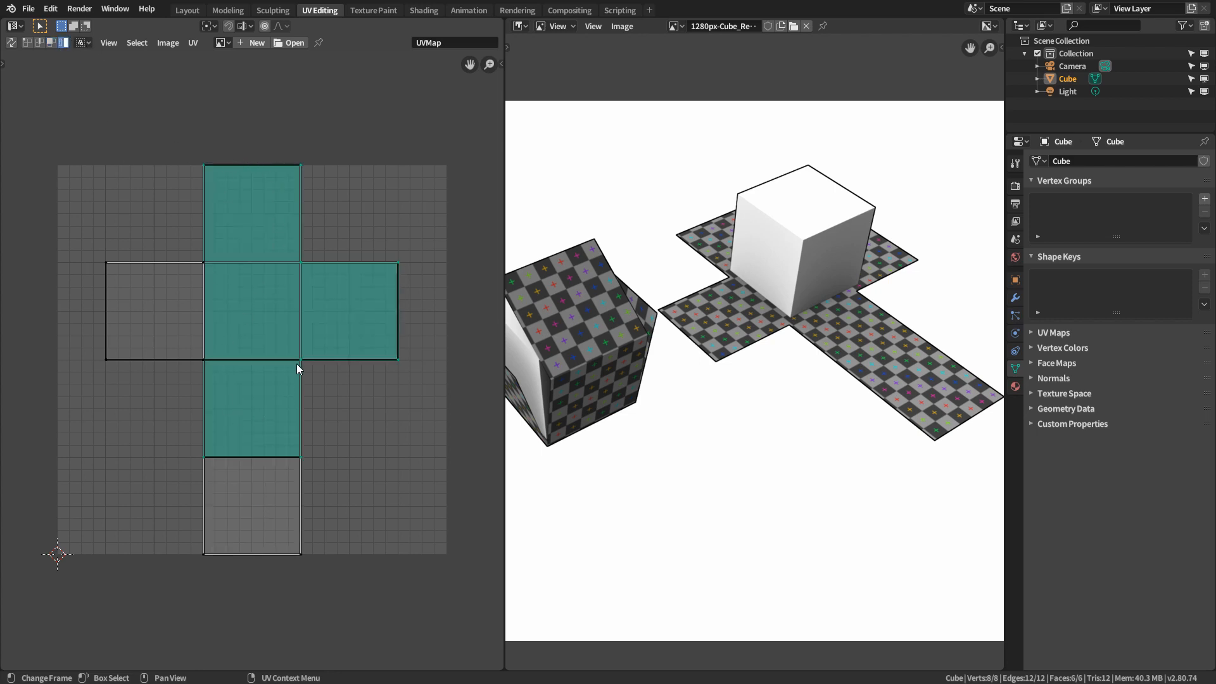
key("g")
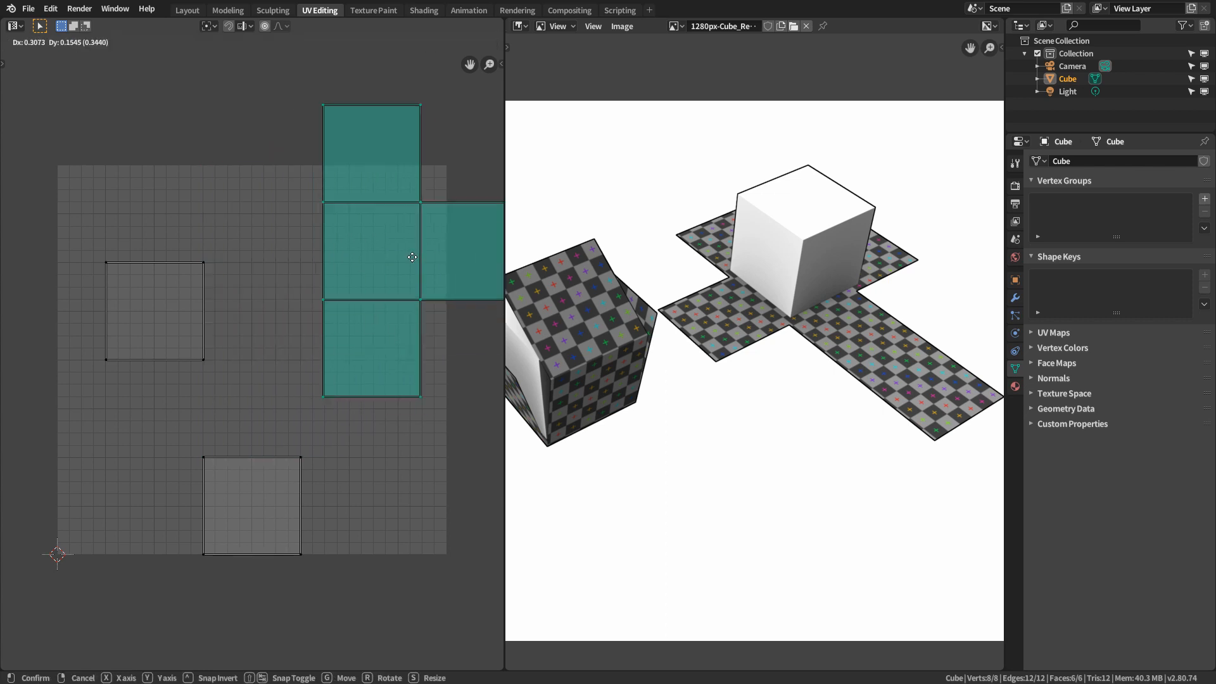
key("Escape")
left_click(152, 333)
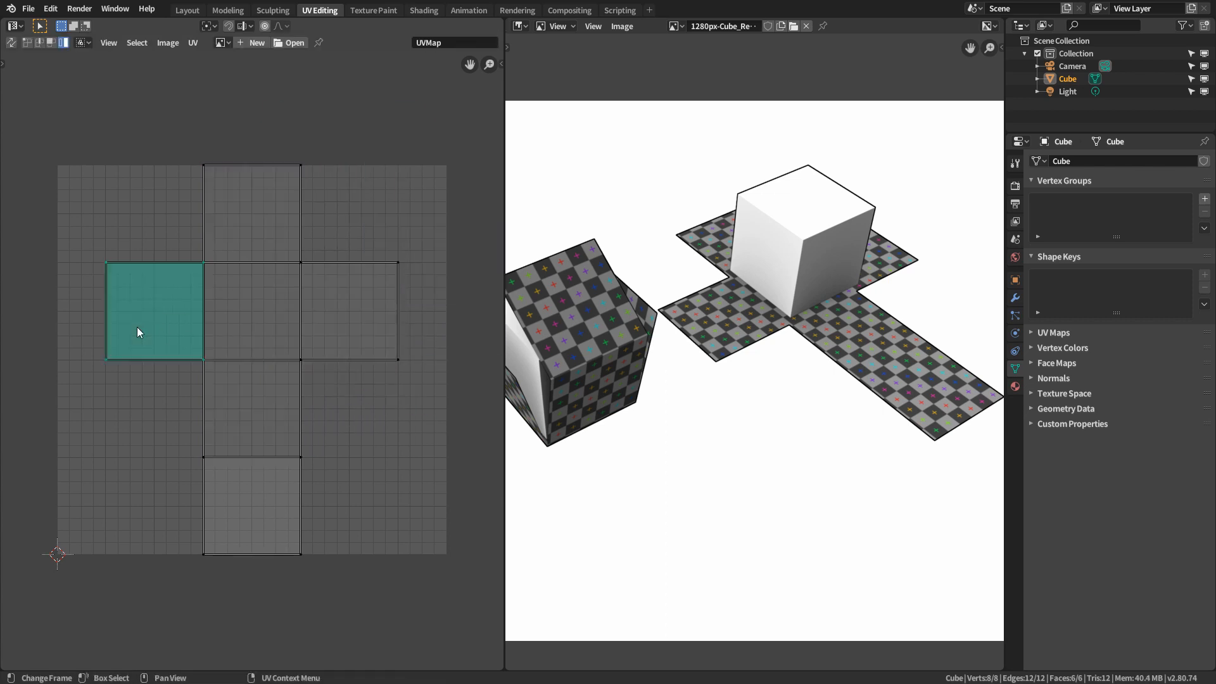
key("g")
key("Escape")
left_click(283, 523)
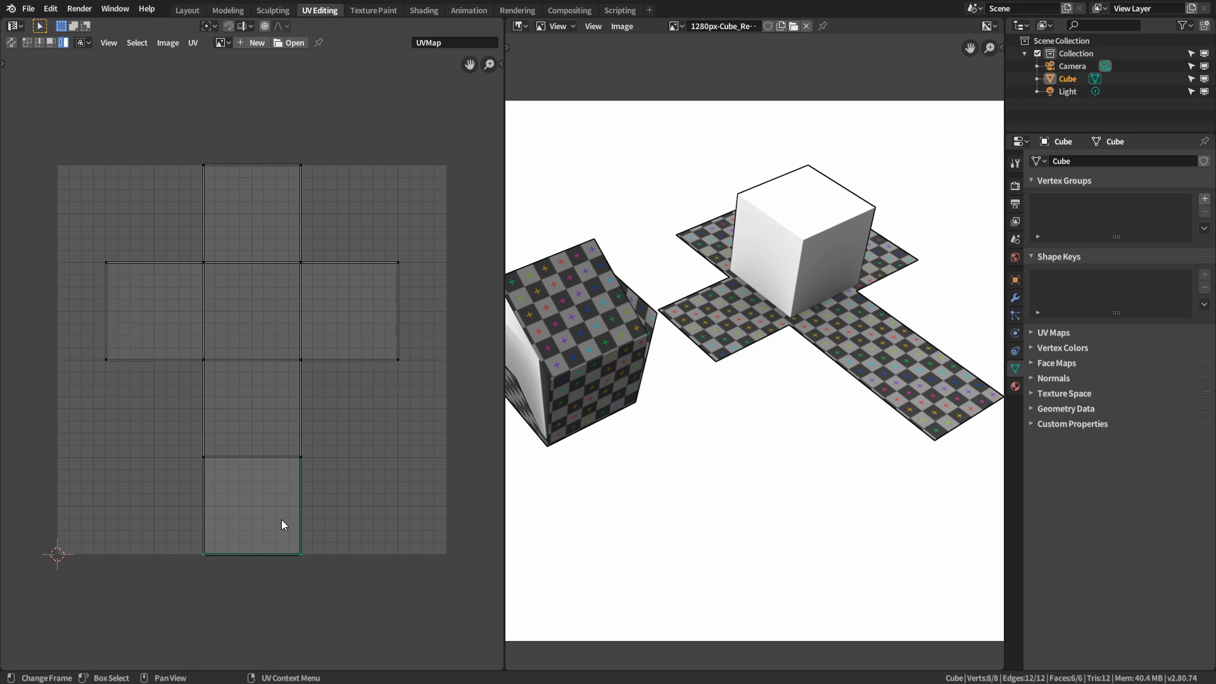
key("g")
key("Escape")
Select the four-face UV island, then select the single left island and try moving it again.
left_click(195, 307)
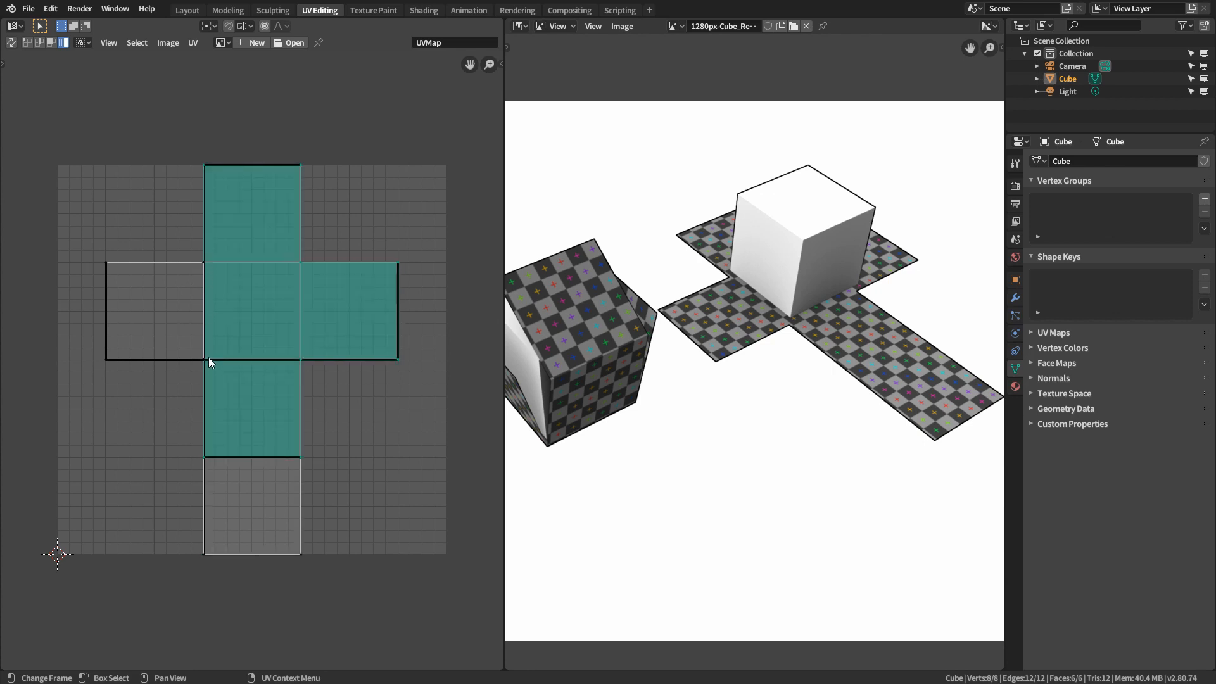
left_click(138, 299)
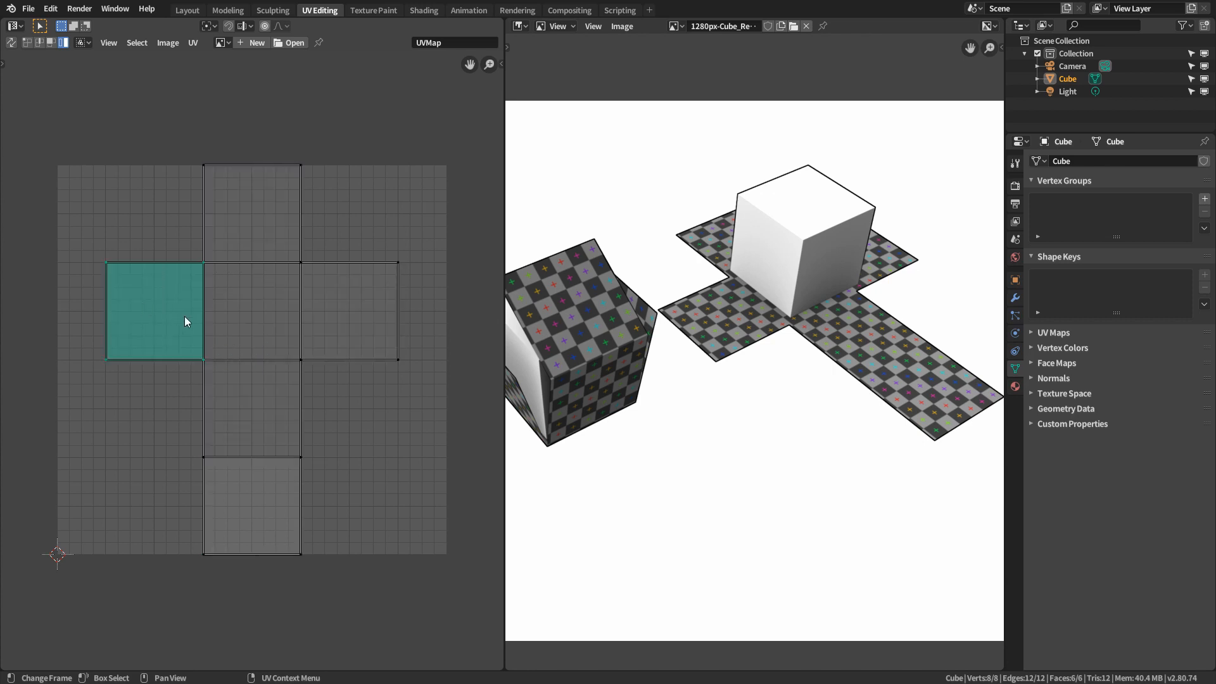
key("g")
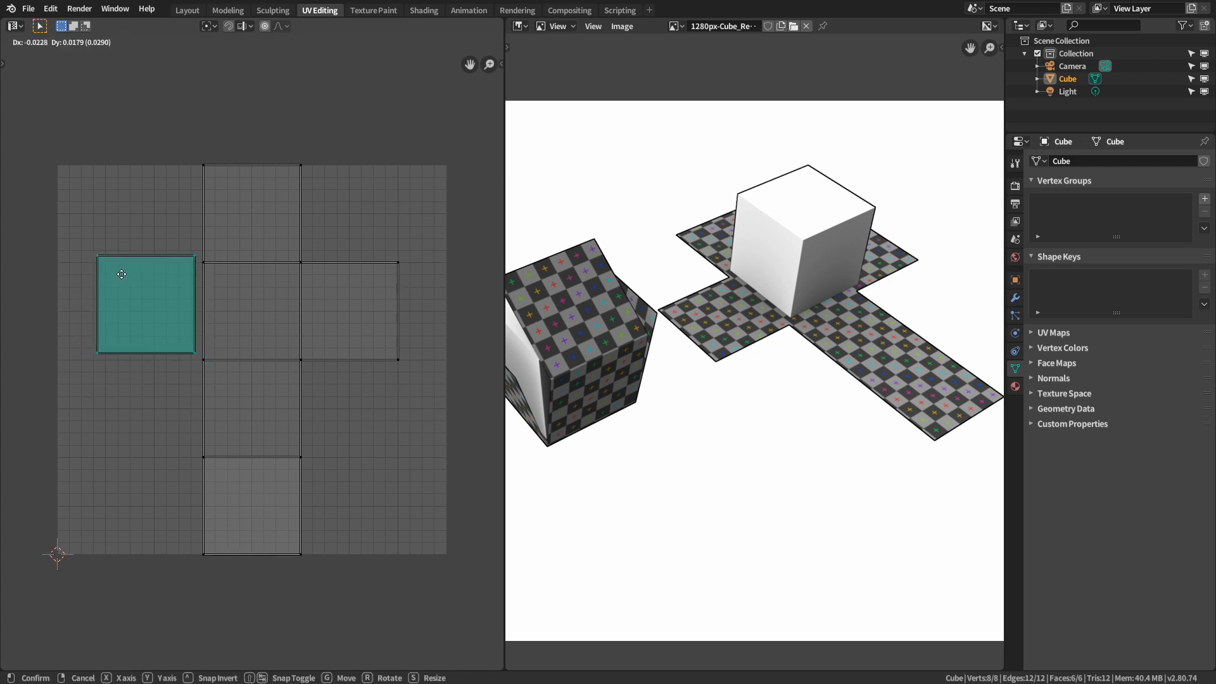
left_click(138, 283)
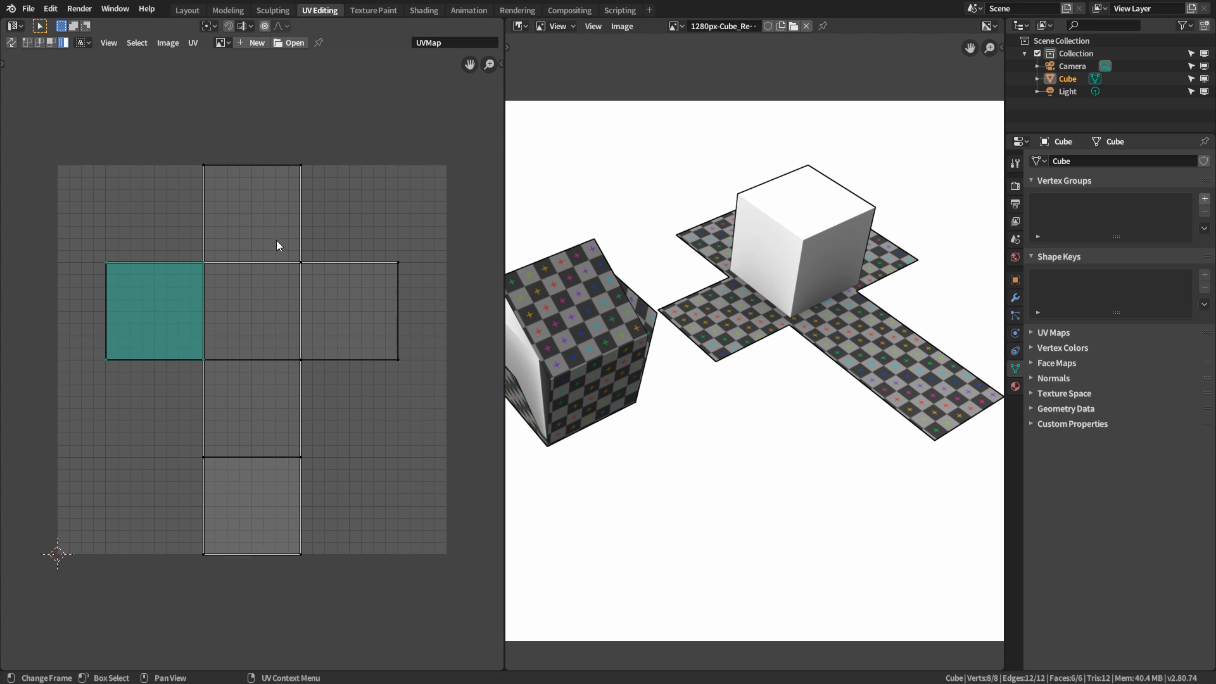
In face selection mode, try moving the right, top, lower-middle and centre faces of the UV layout individually.
left_click(324, 294)
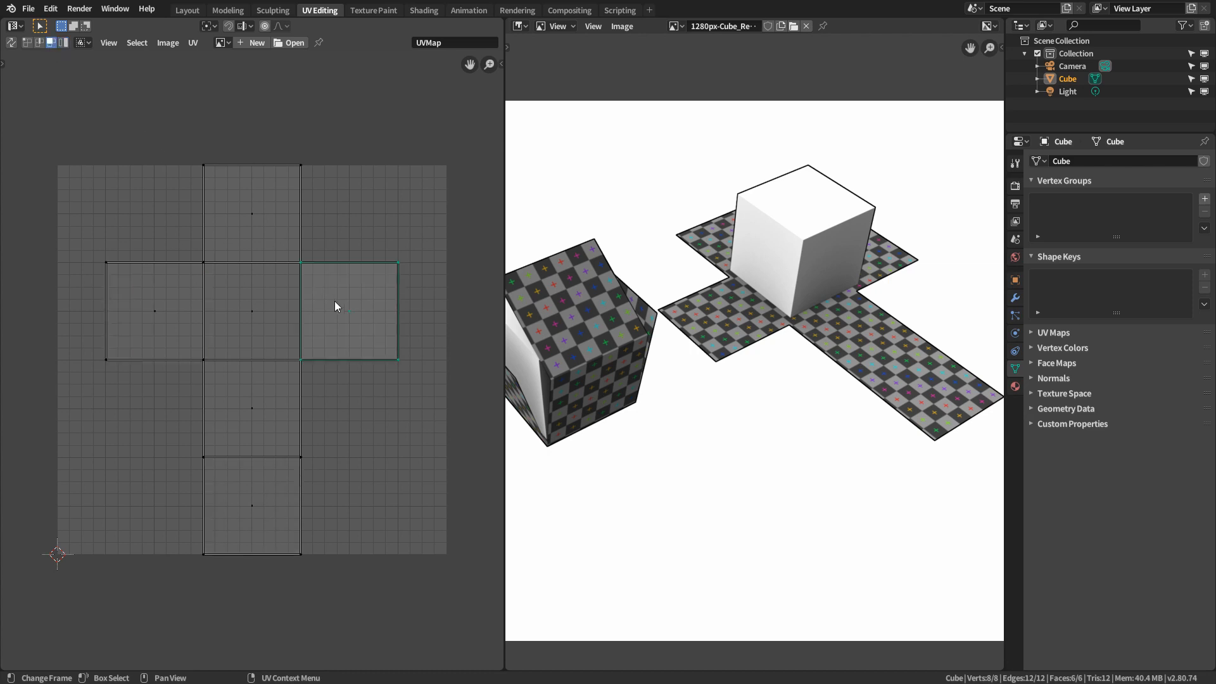
key("g")
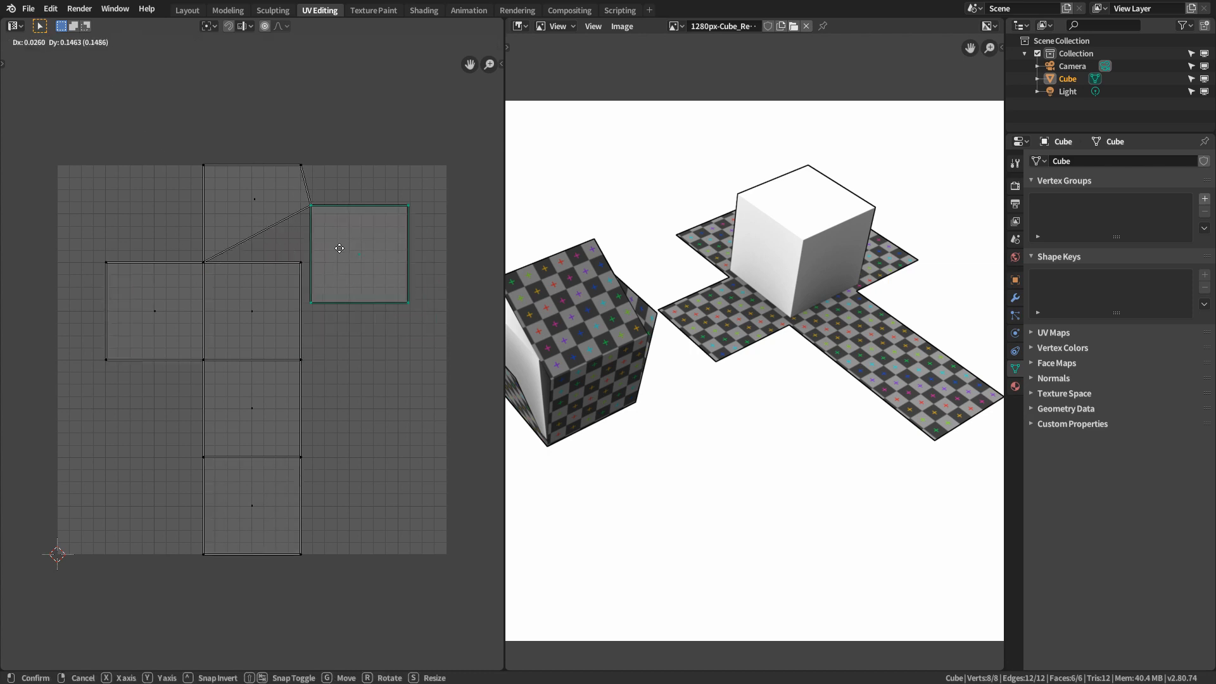
key("Escape")
left_click(234, 186)
key("g")
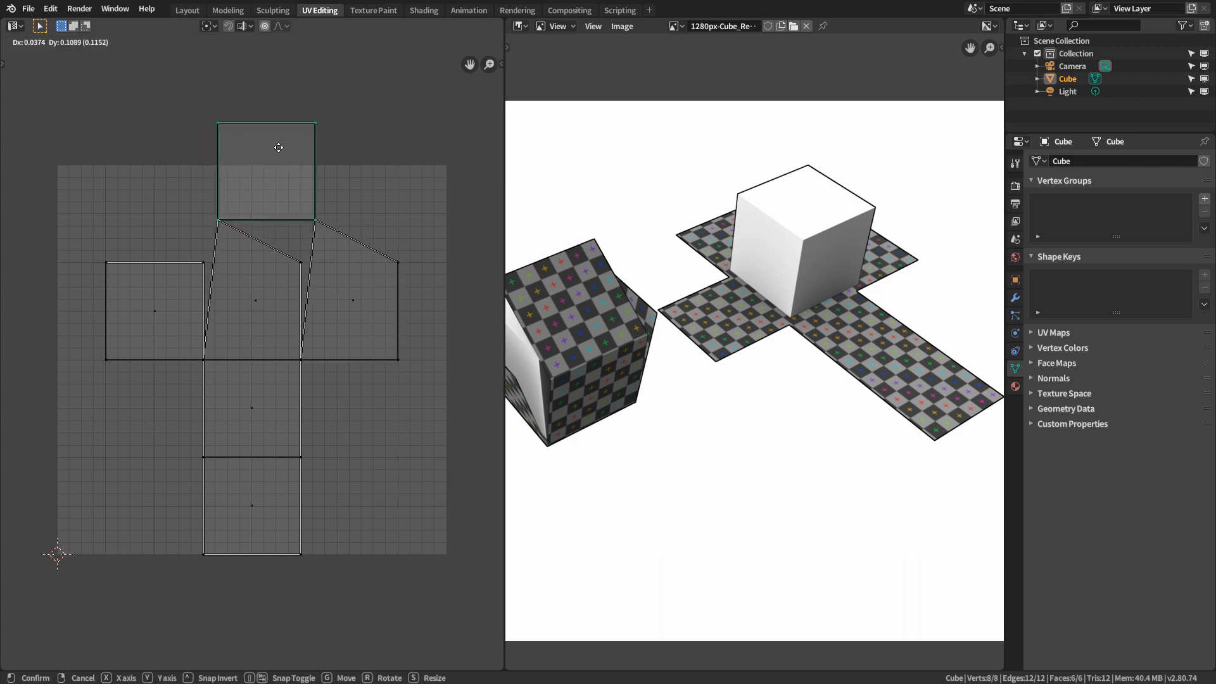
key("Escape")
left_click(279, 400)
key("g")
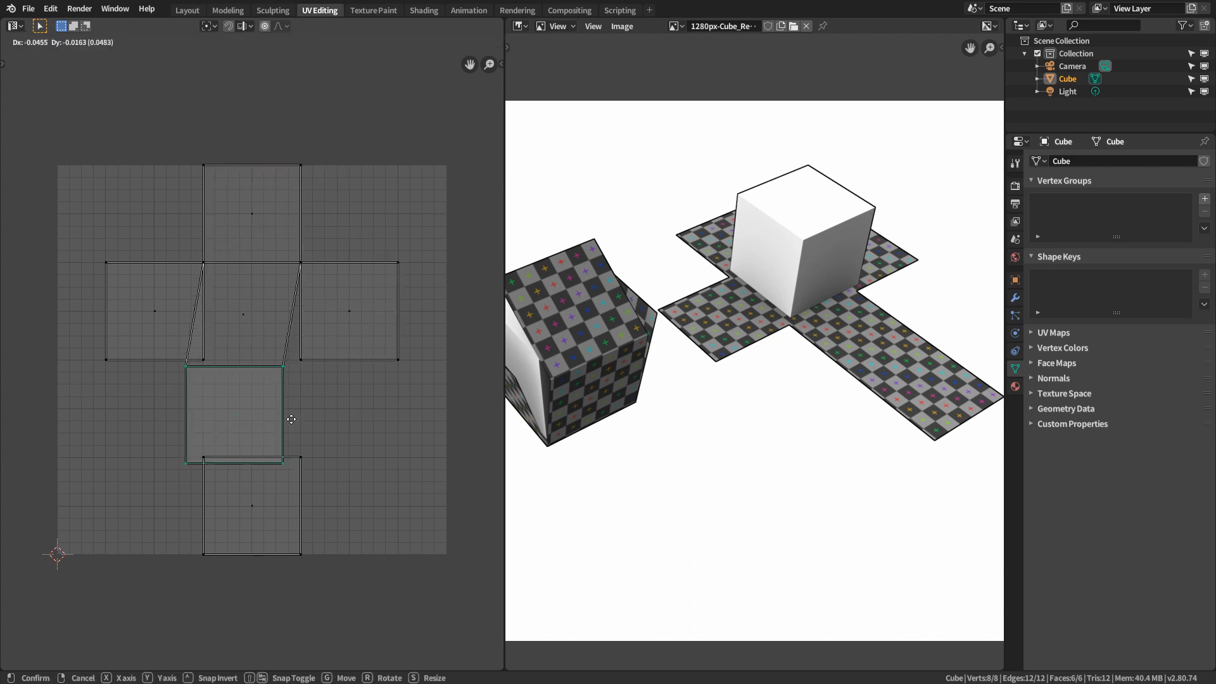
key("Escape")
left_click(280, 294)
key("g")
key("Escape")
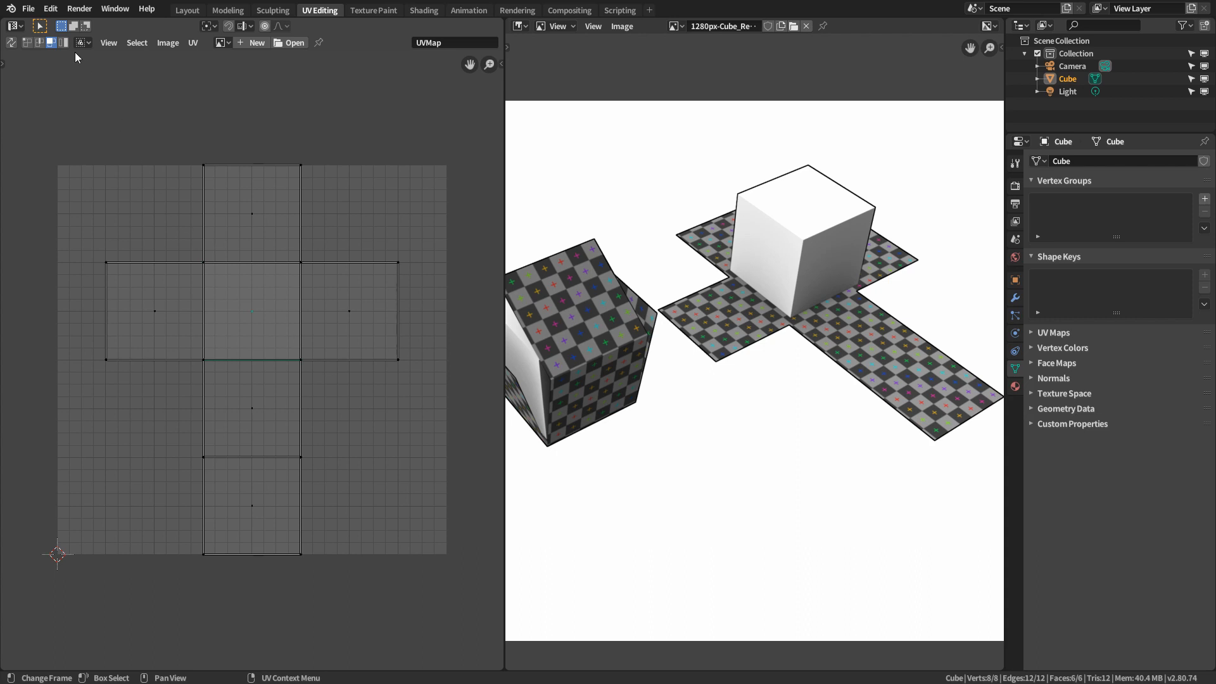
Return to island selection mode, select the four-face UV island and try moving it as a whole.
left_click(322, 307)
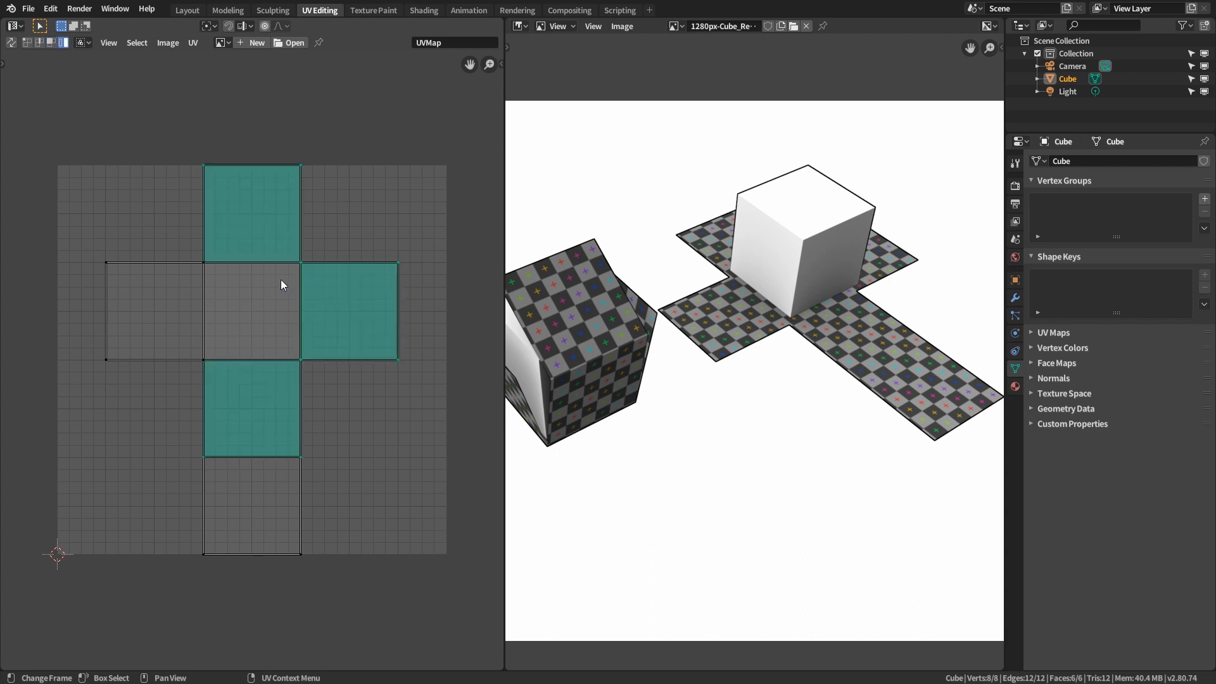
key("g")
key("Escape")
Open the UV/Image Editor theme colours in the preferences and examine the Face Selected colour.
left_click(51, 8)
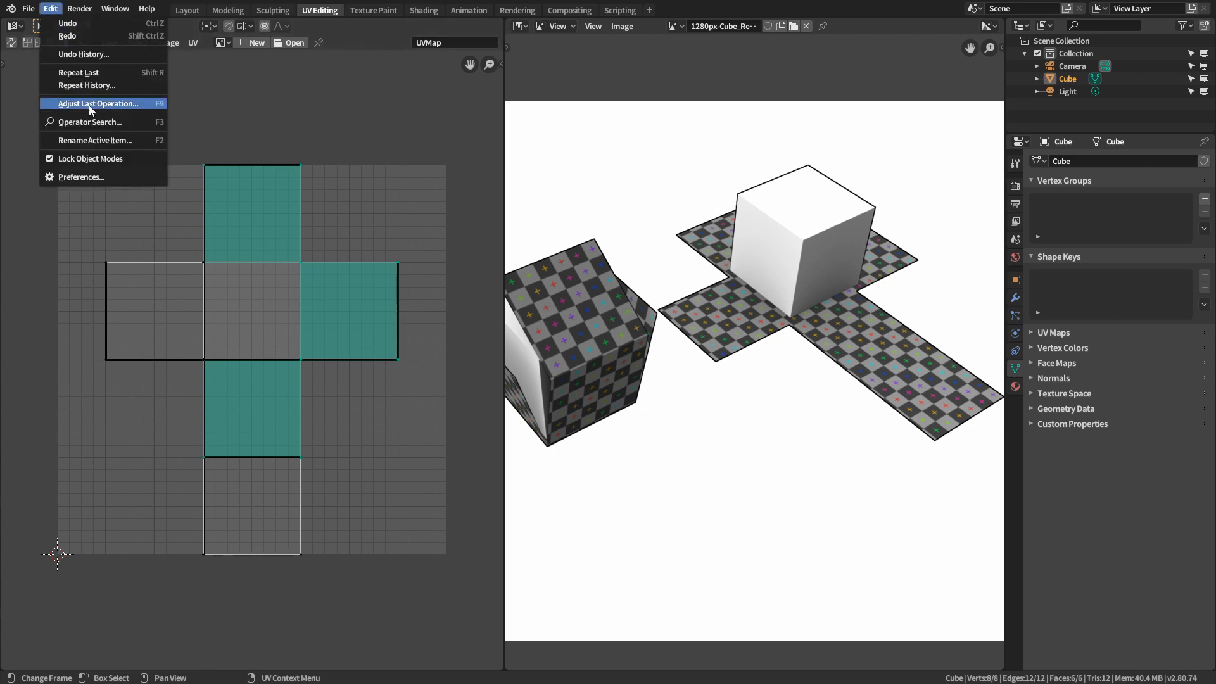
left_click(106, 177)
left_click_drag(231, 21, 462, 83)
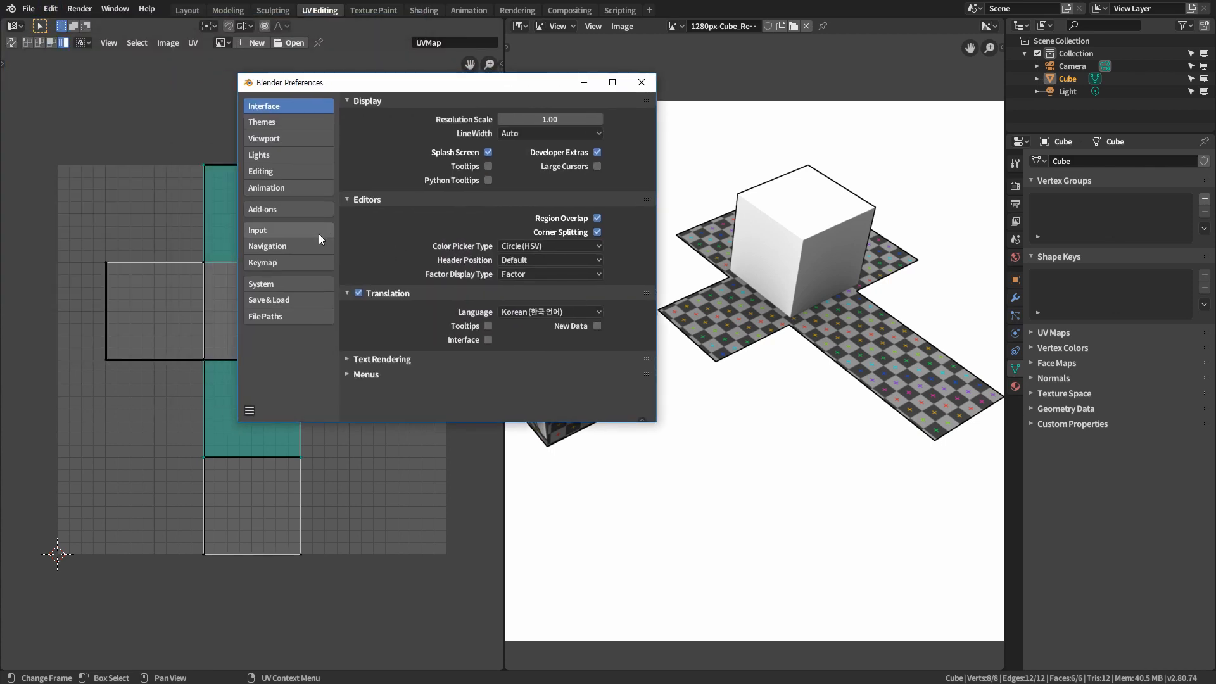
left_click(295, 121)
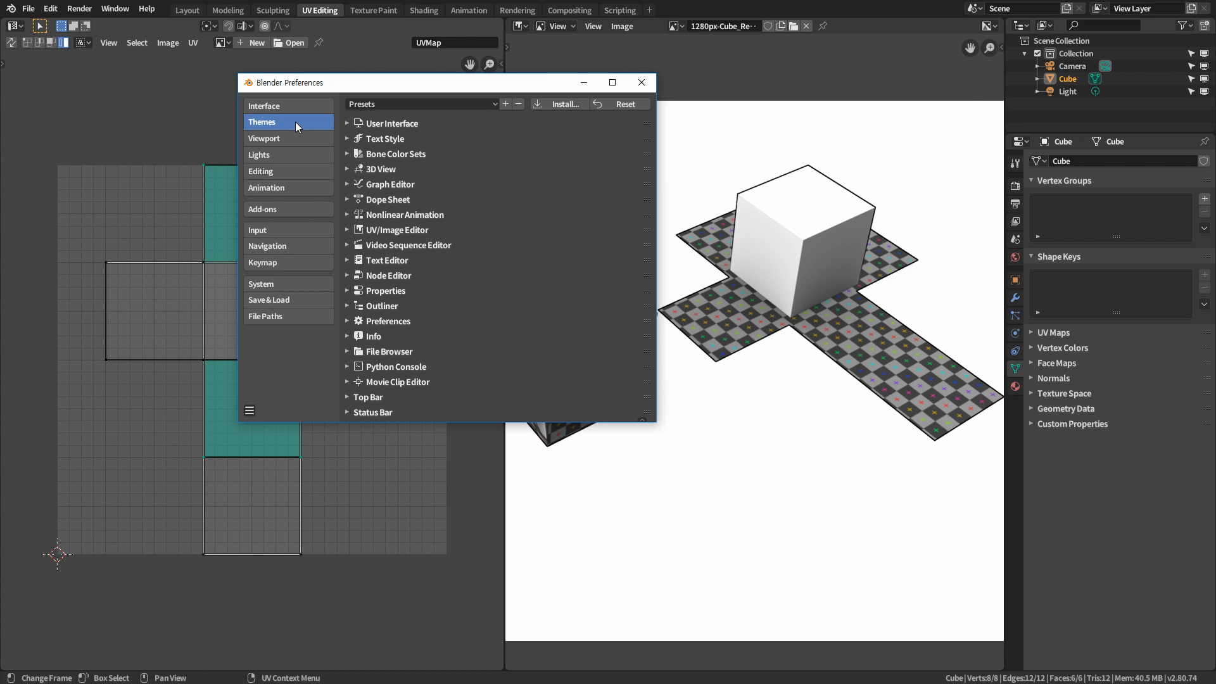
left_click(392, 231)
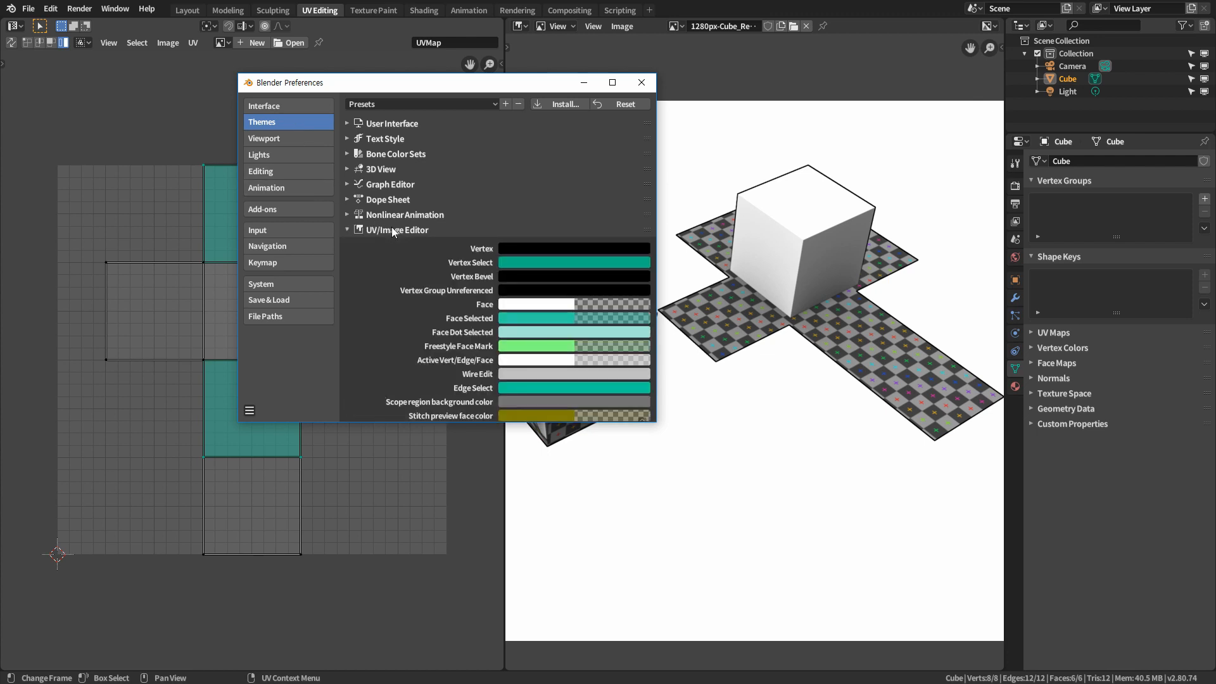
left_click(569, 318)
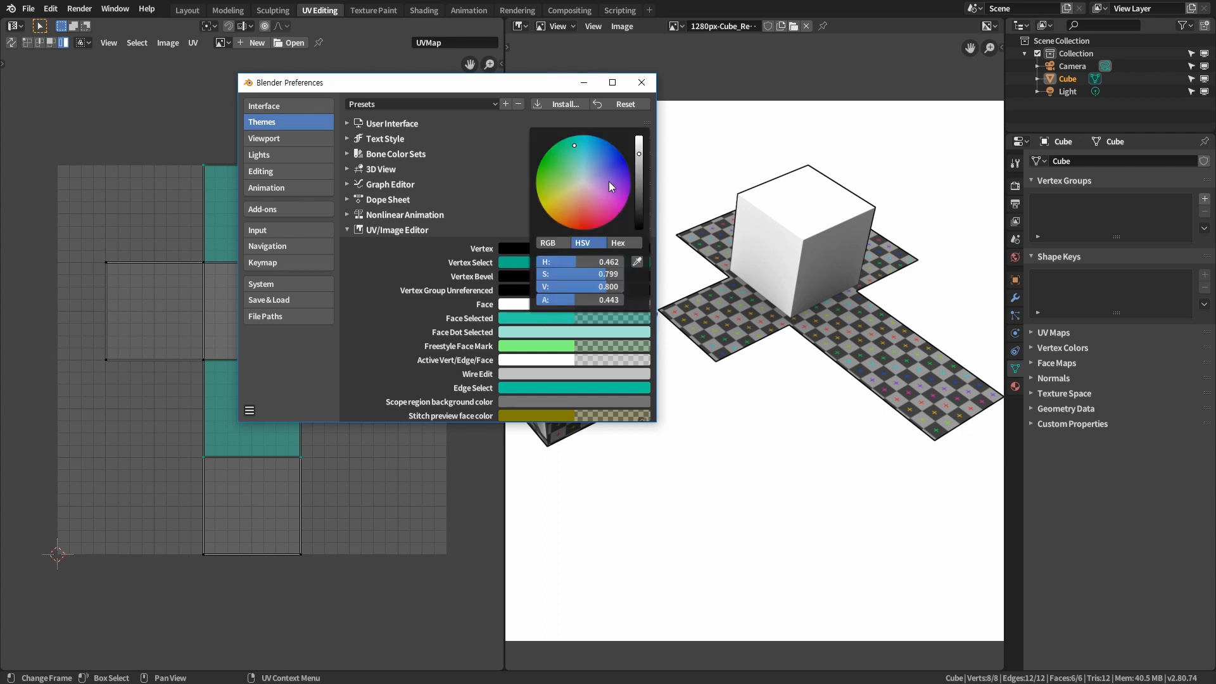
mouse_move(579, 300)
left_mouse_down()
mouse_move(627, 300)
mouse_move(576, 300)
left_mouse_up()
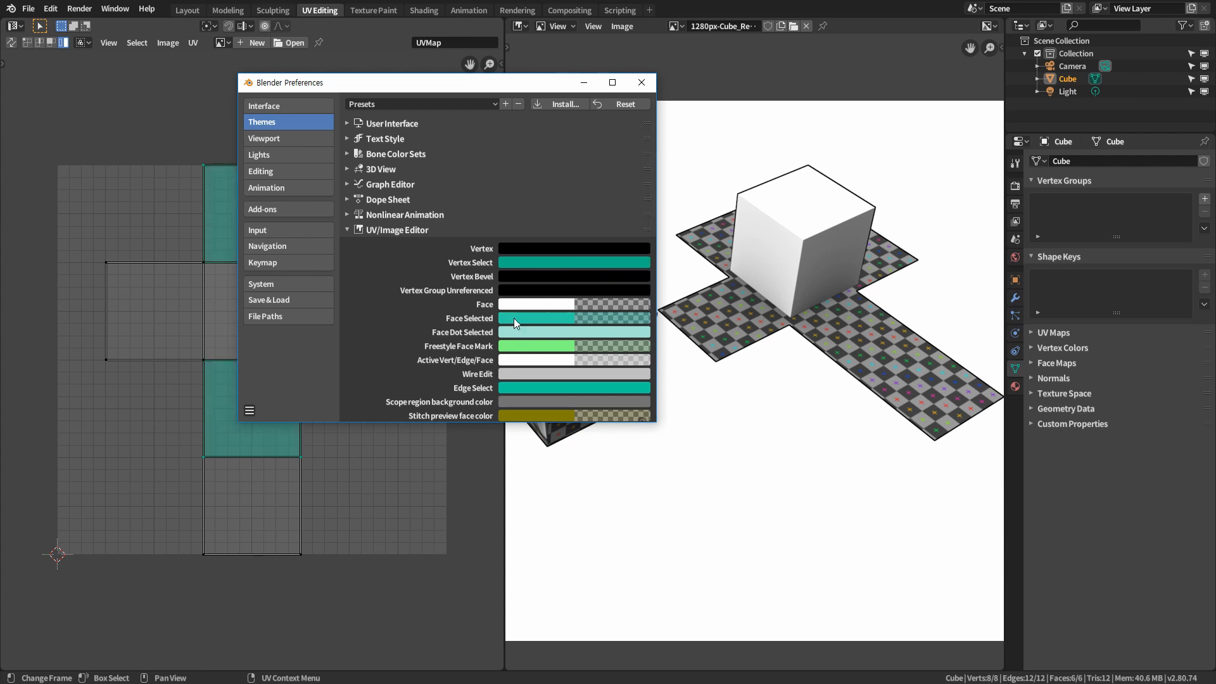
Change the UV/Image Editor's Active Vert/Edge/Face theme colour to a reddish orange and close the preferences.
left_click(564, 361)
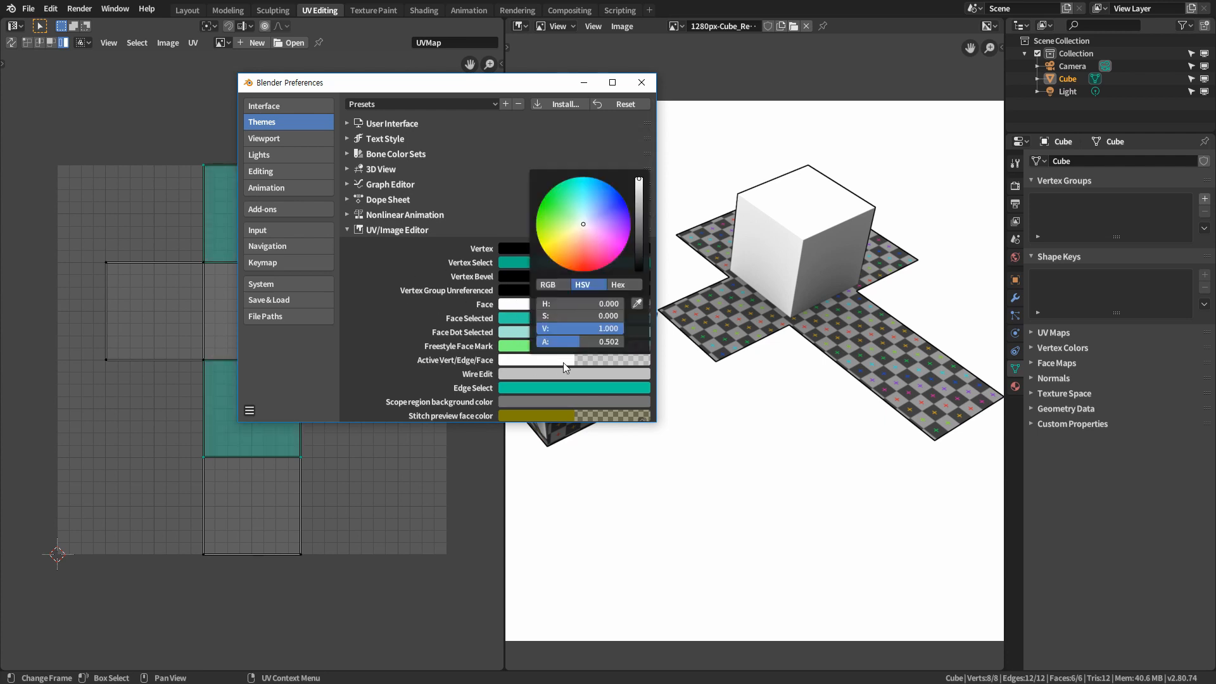
left_click_drag(588, 341, 628, 341)
left_click_drag(578, 239, 581, 270)
left_click(641, 84)
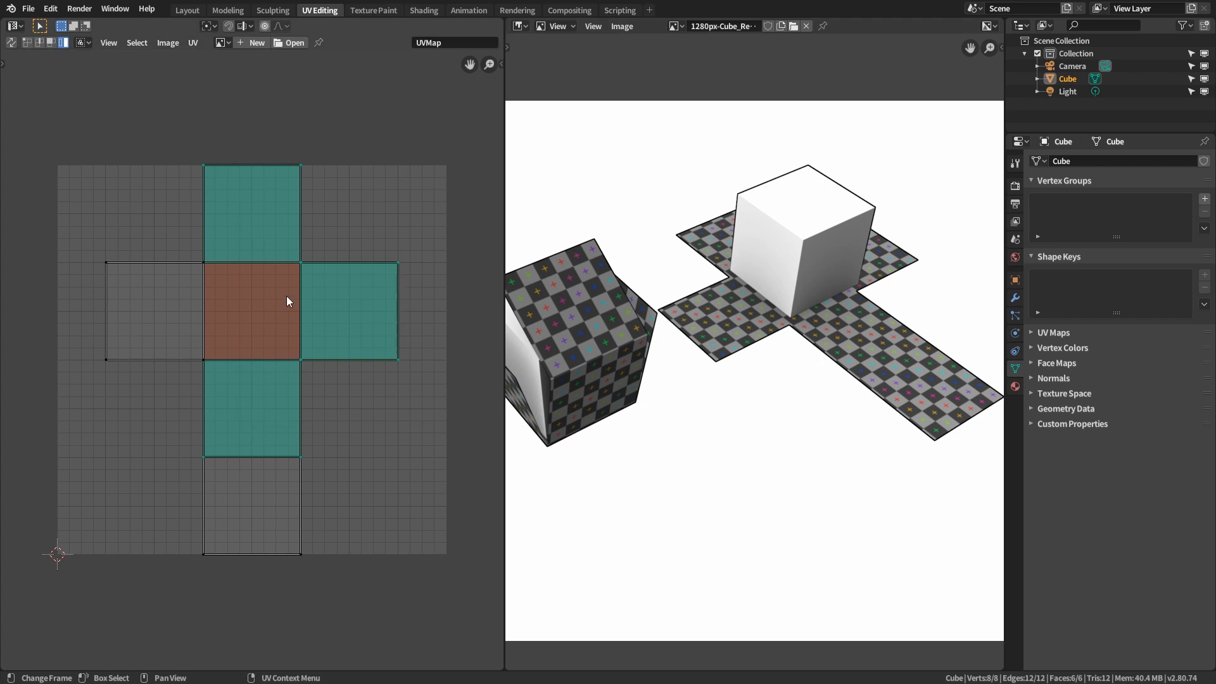
Select the single left island and the four-face island to compare their highlights with the active face colour.
left_click(133, 276)
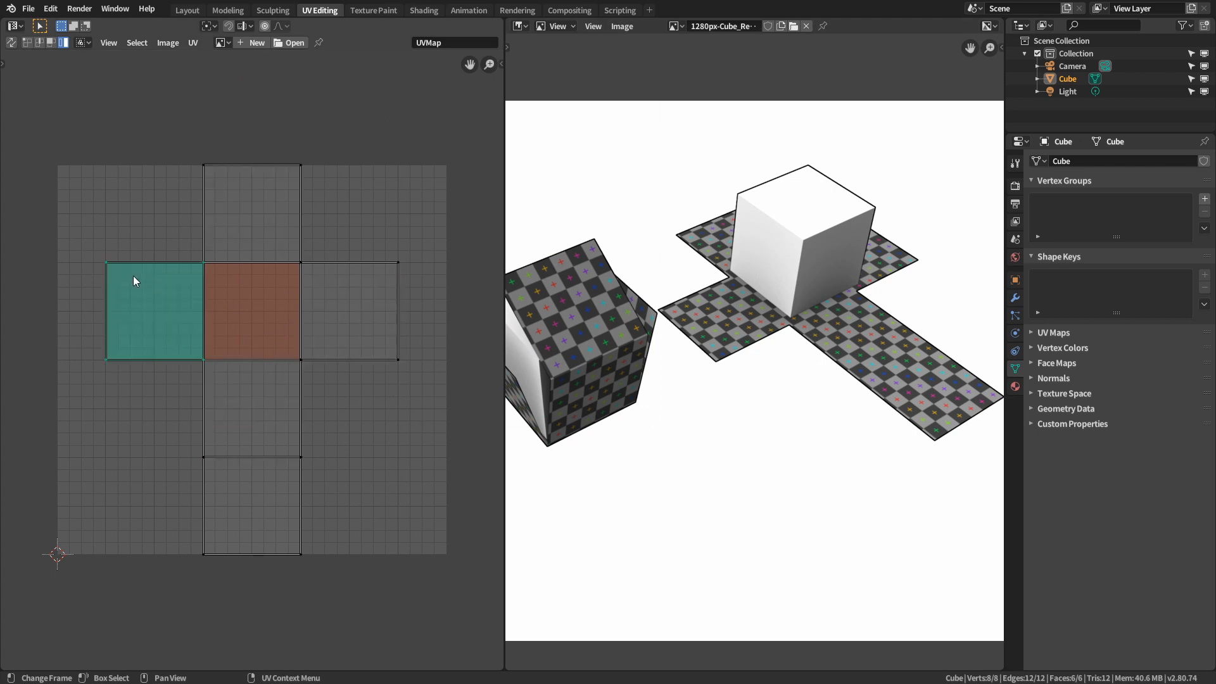
left_click(343, 306)
left_click(264, 232)
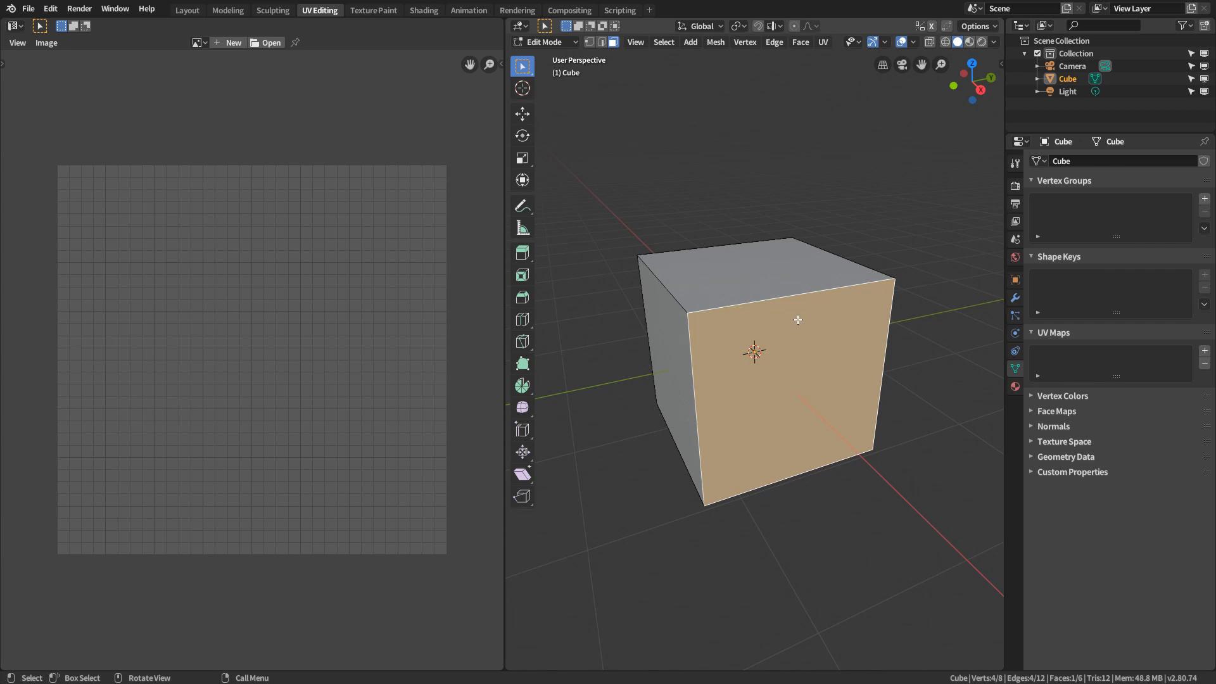
Select all faces of the cube and enable the Edge Angle measurement overlay in the 3D viewport.
key("a")
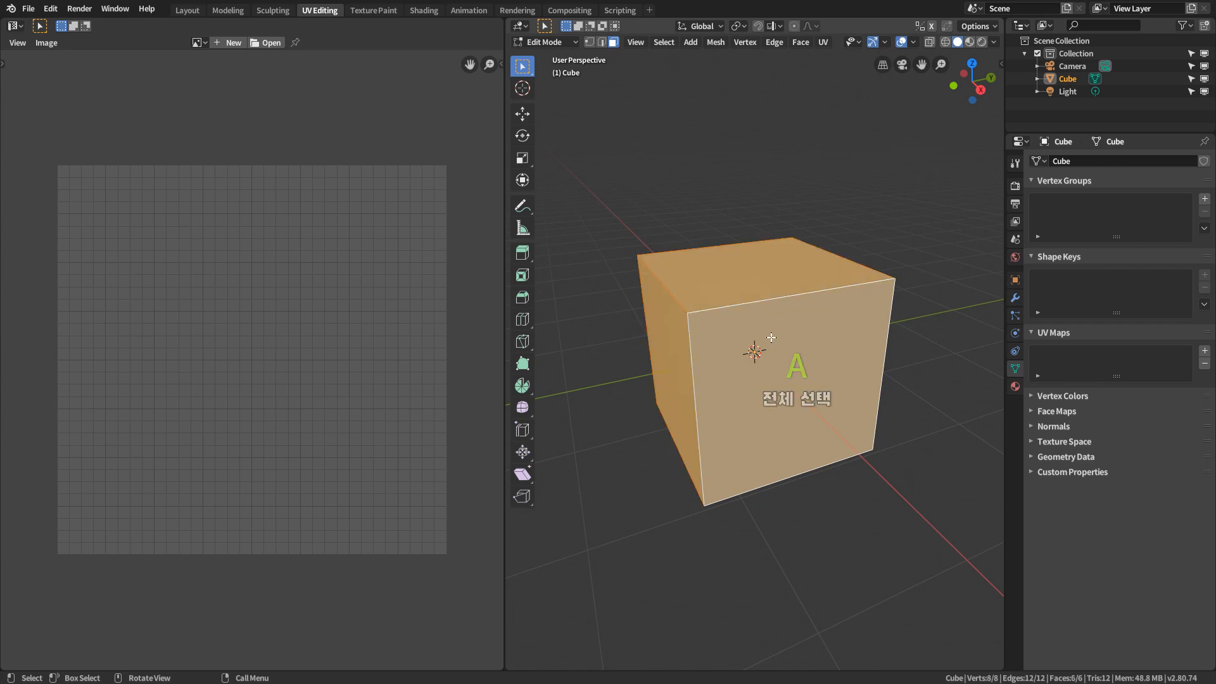
key("u")
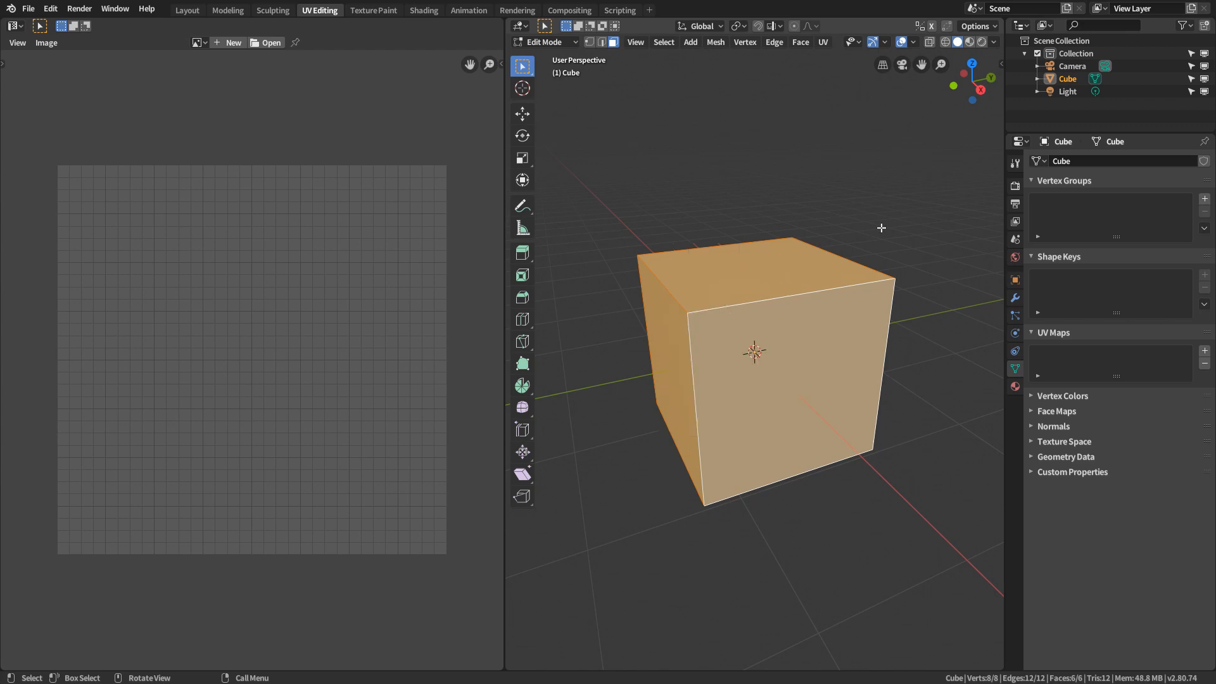
left_click(913, 41)
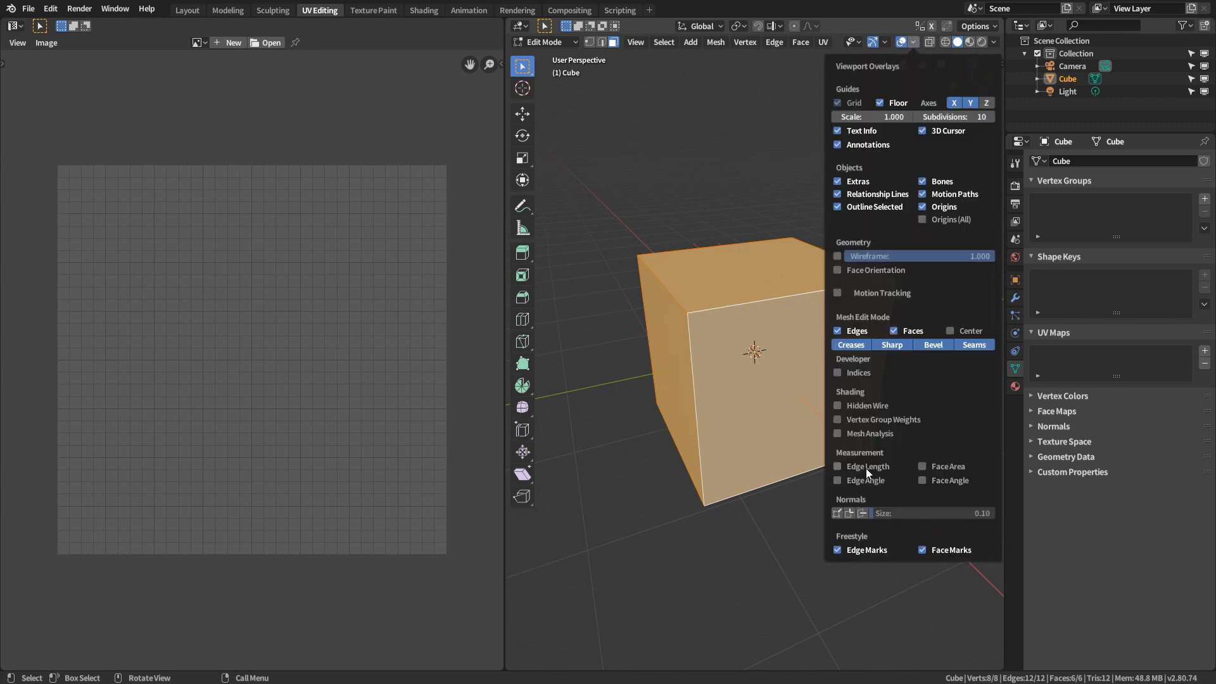
left_click(840, 480)
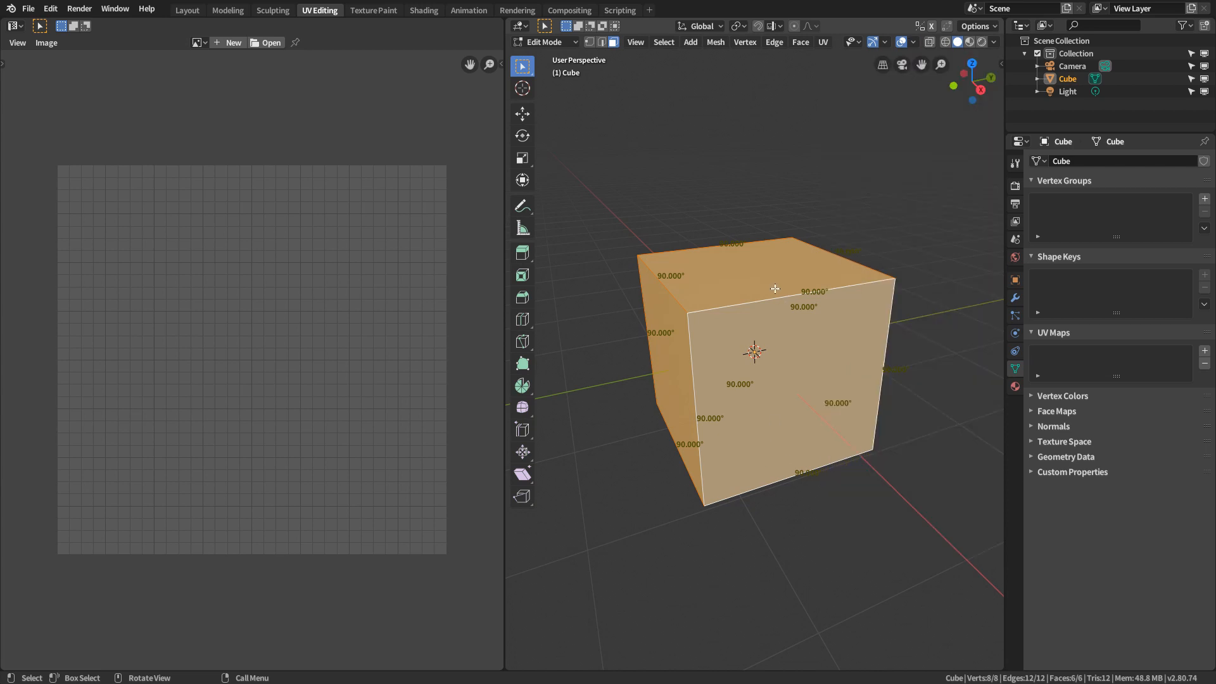
Unwrap the cube with Smart UV Project using an angle limit of 66.00 and an island margin of 0.00.
key("u")
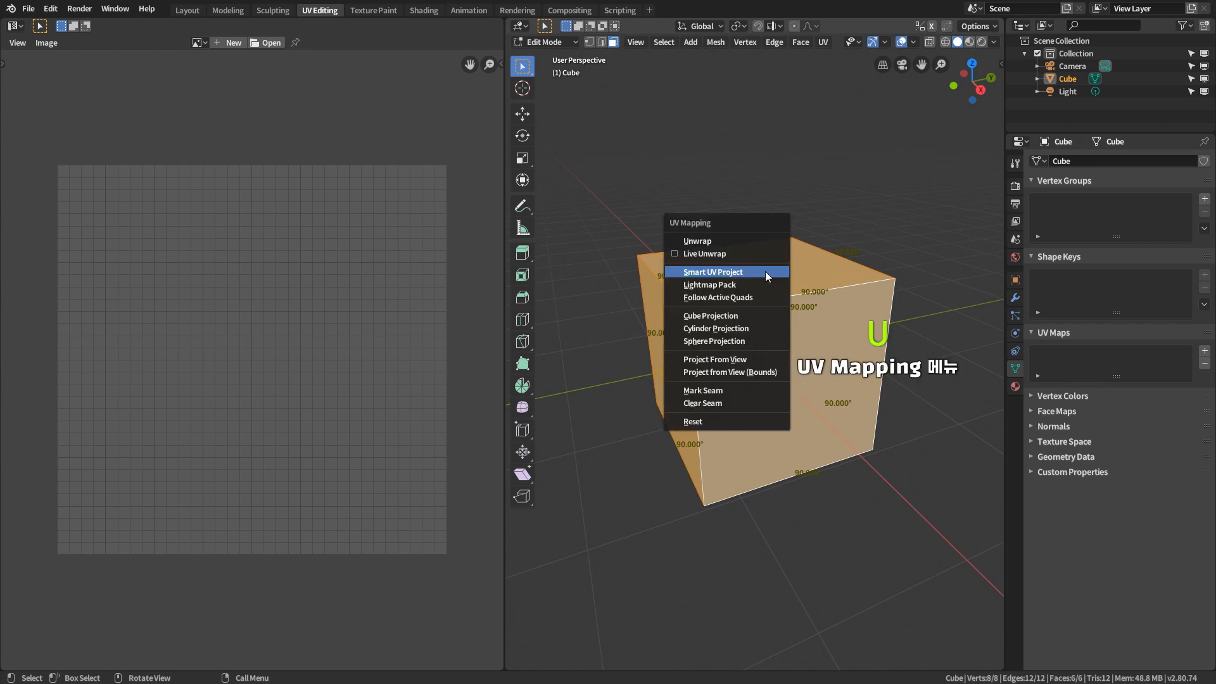
left_click(766, 271)
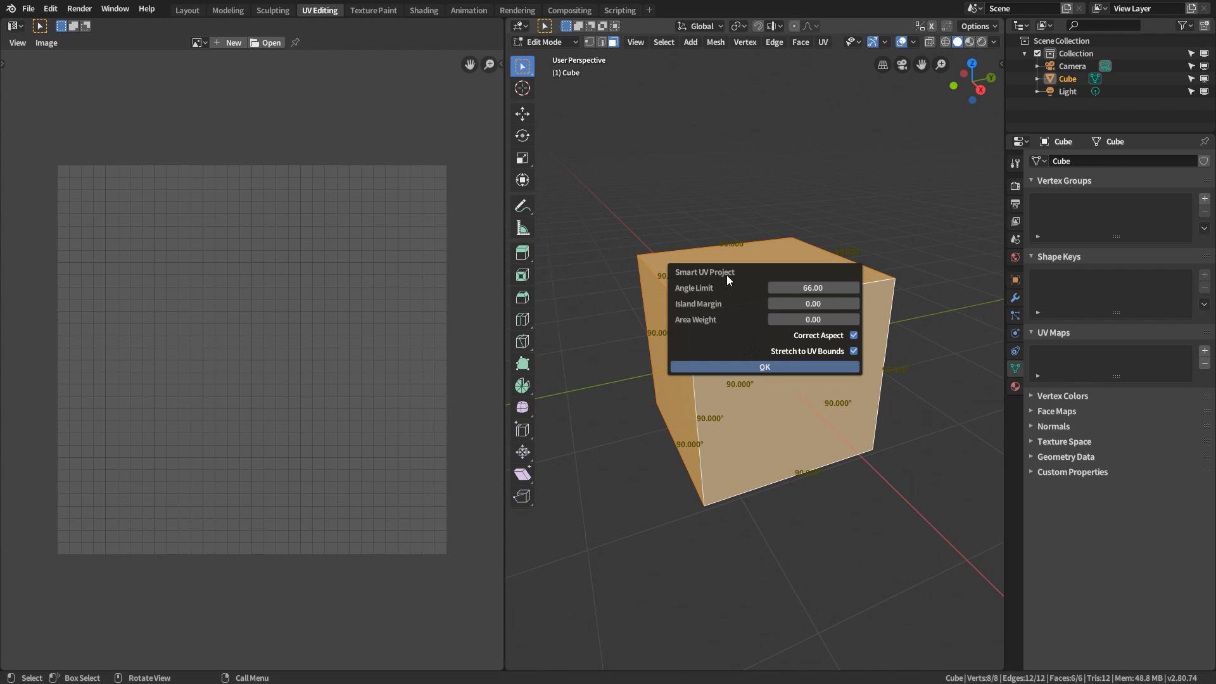
left_click_drag(727, 273, 708, 393)
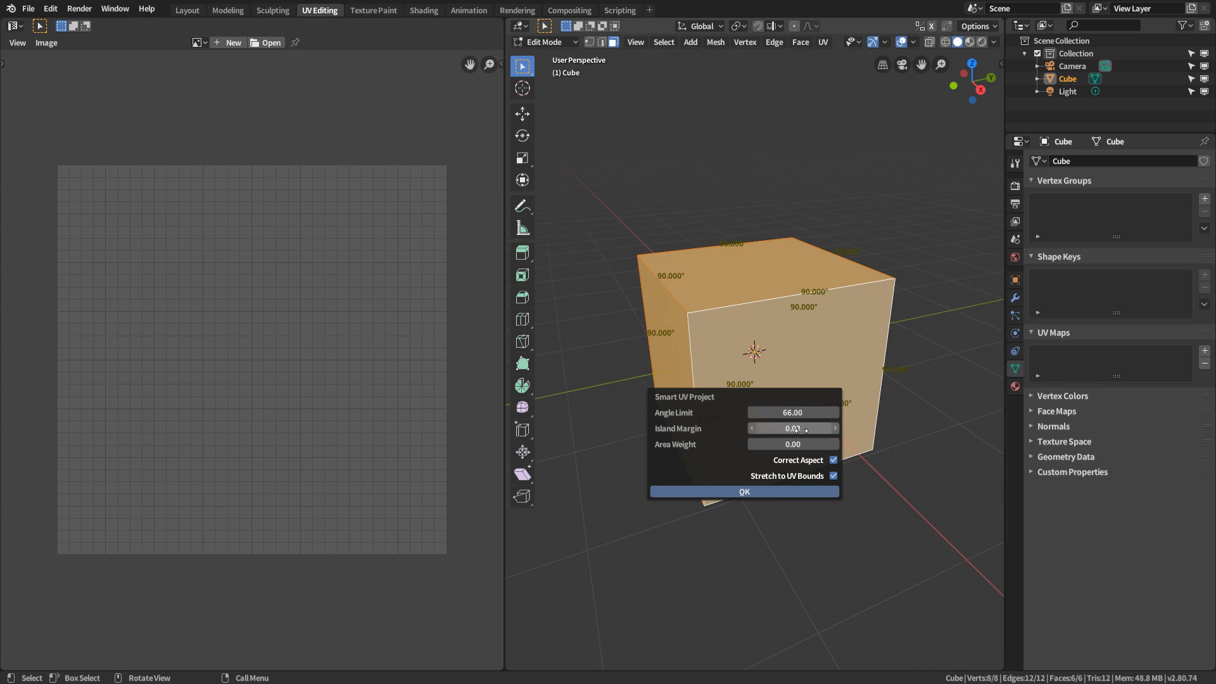
left_click(752, 491)
Turn off UV sync selection and select all faces of the cube again.
left_click(388, 377)
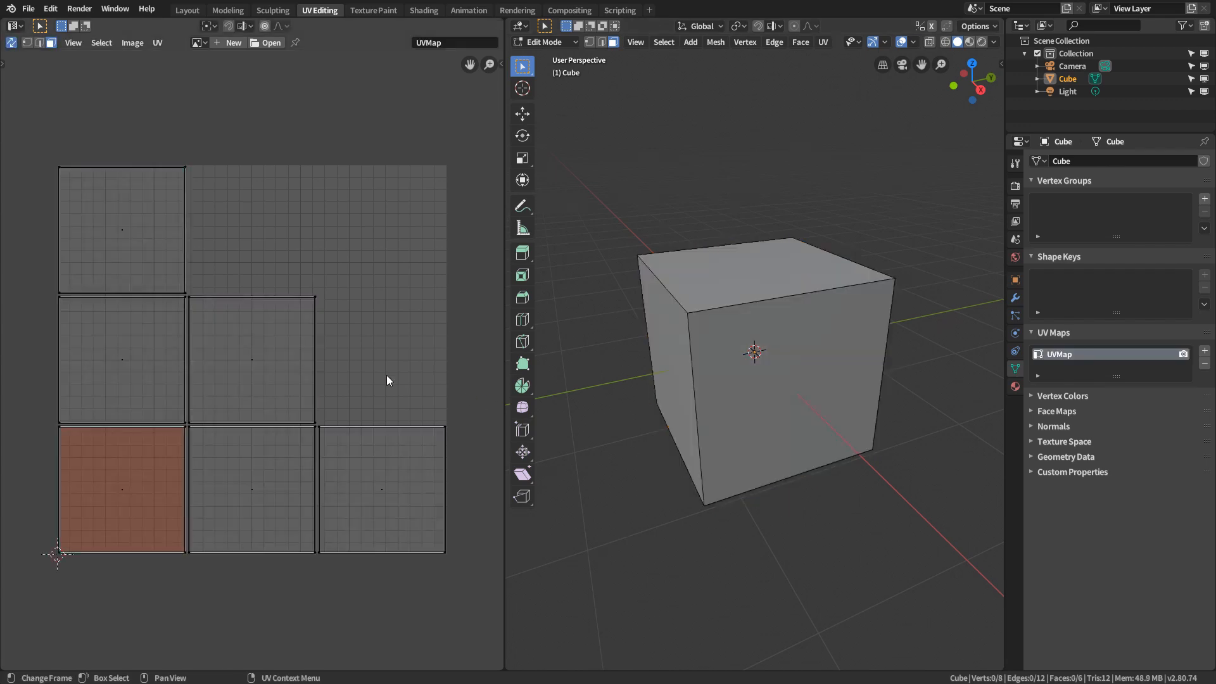
left_click(11, 44)
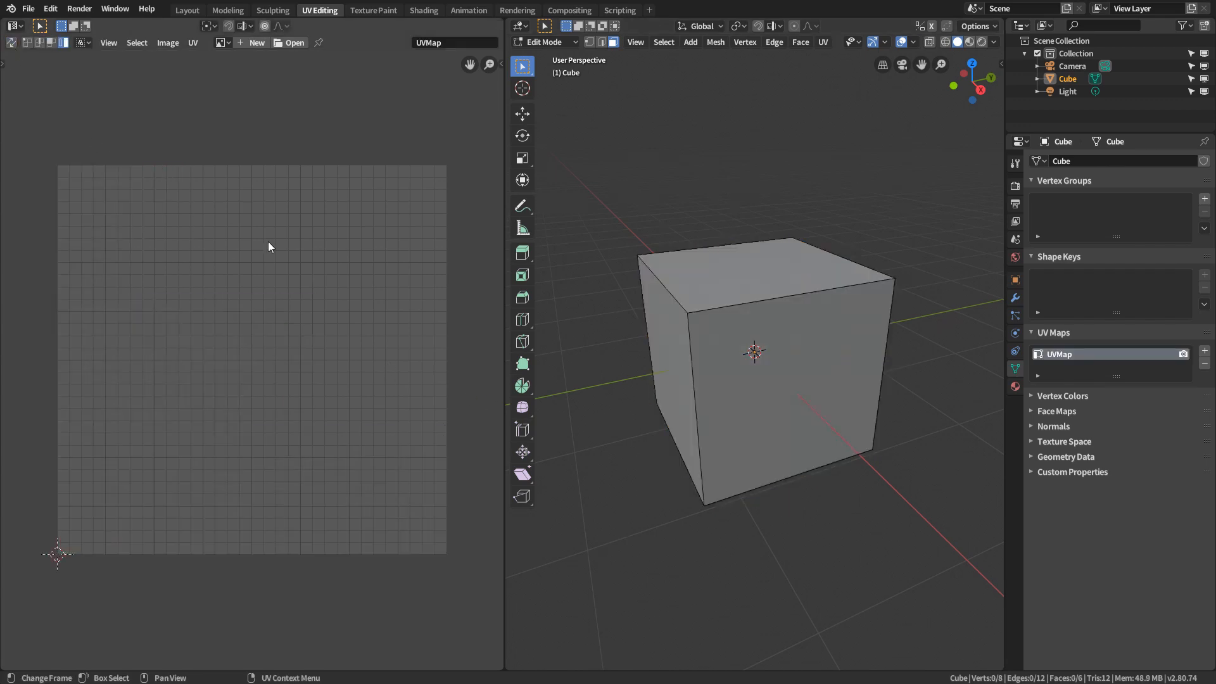
key("a")
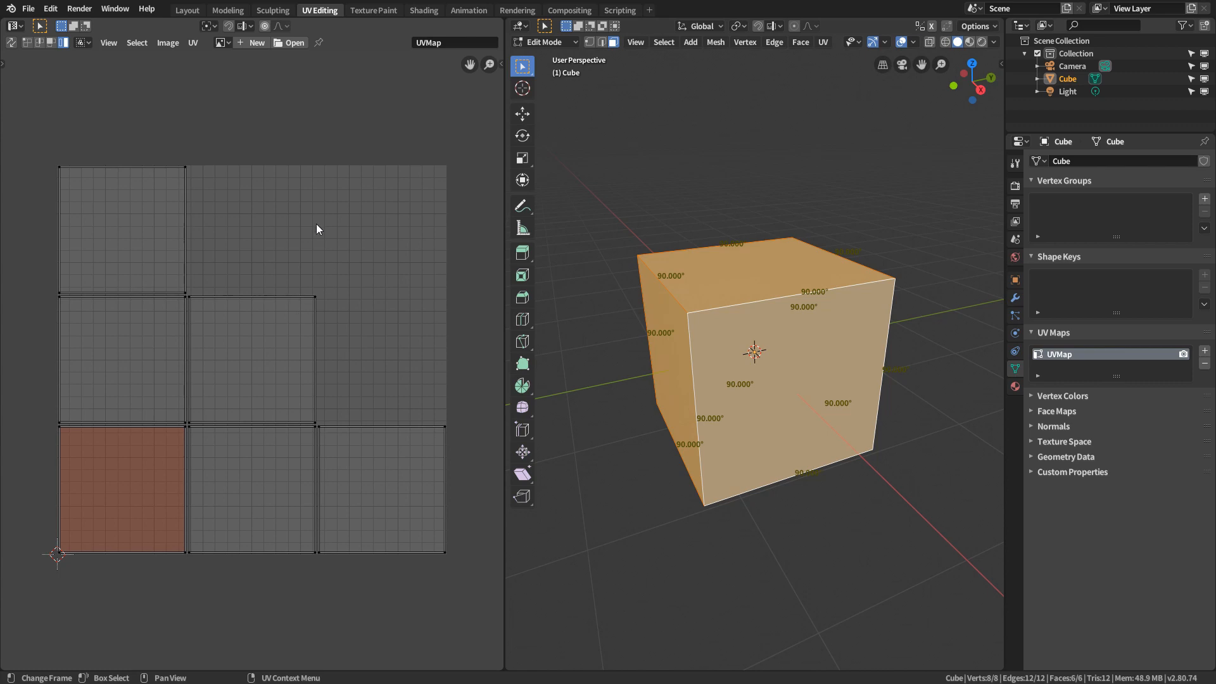
Load dice.png as the background image in the UV editor, with the whole picture in view.
left_click(224, 42)
left_click(250, 71)
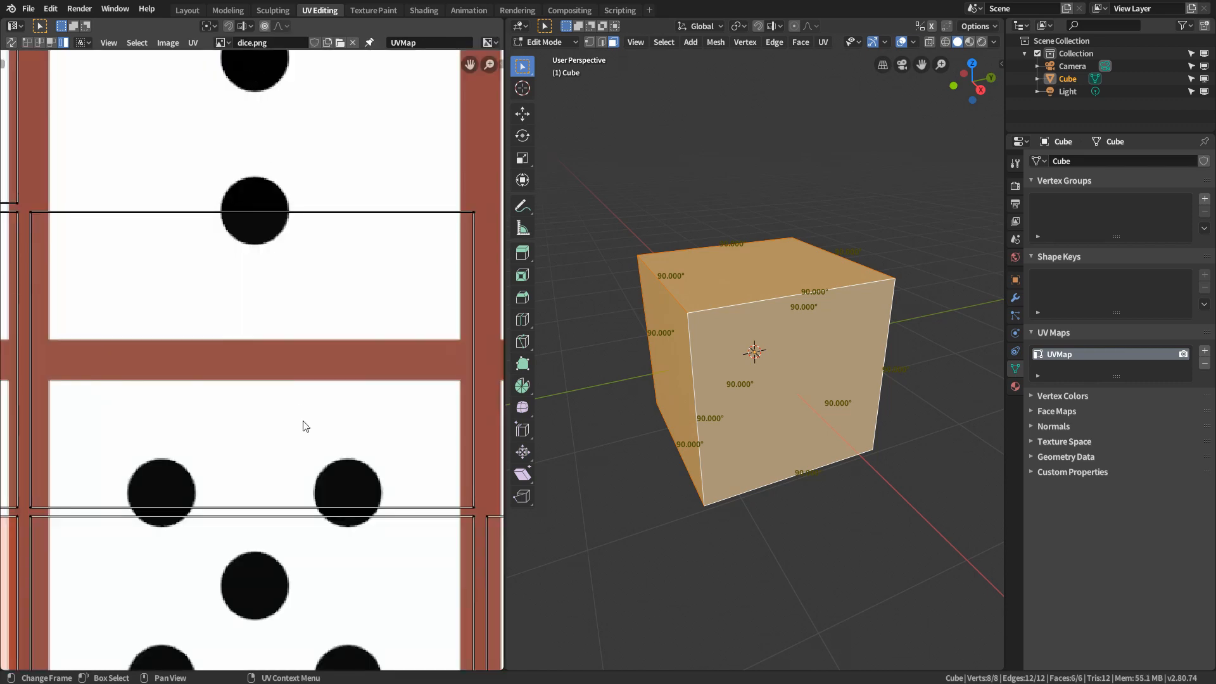
scroll(312, 420, "down", 3)
middle_click_drag(228, 411, 284, 407)
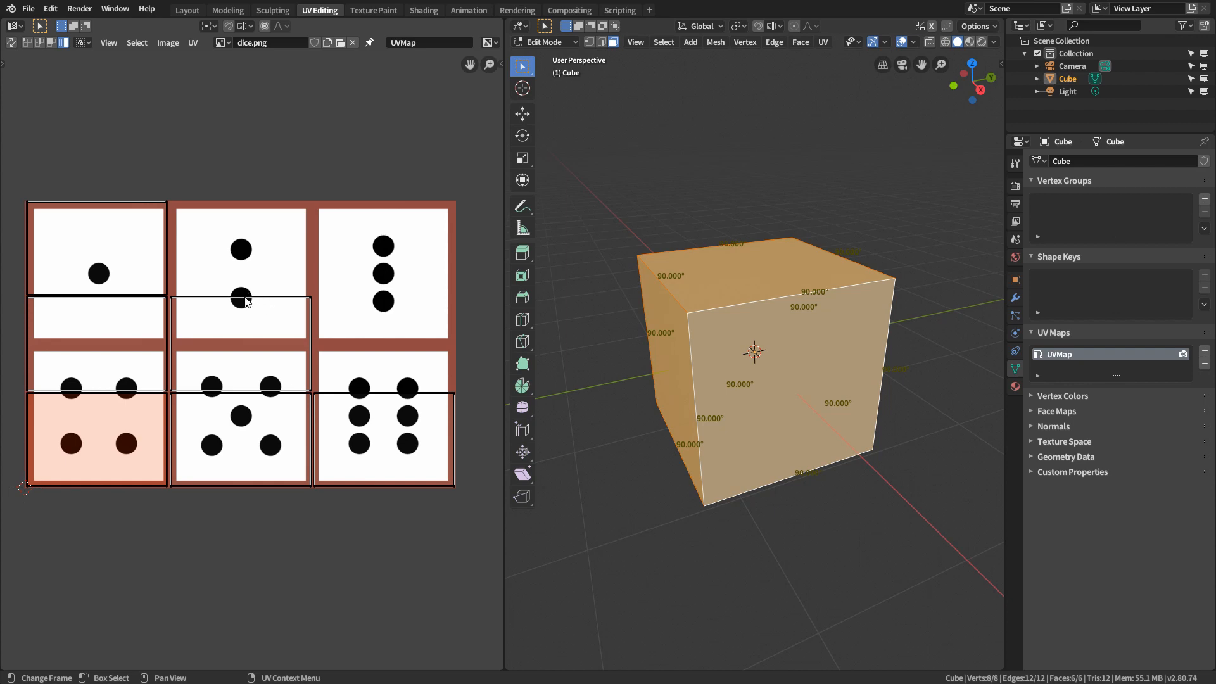
Disable the Edge Angle overlay and switch the 3D viewport to Rendered shading.
left_click(912, 42)
left_click(838, 480)
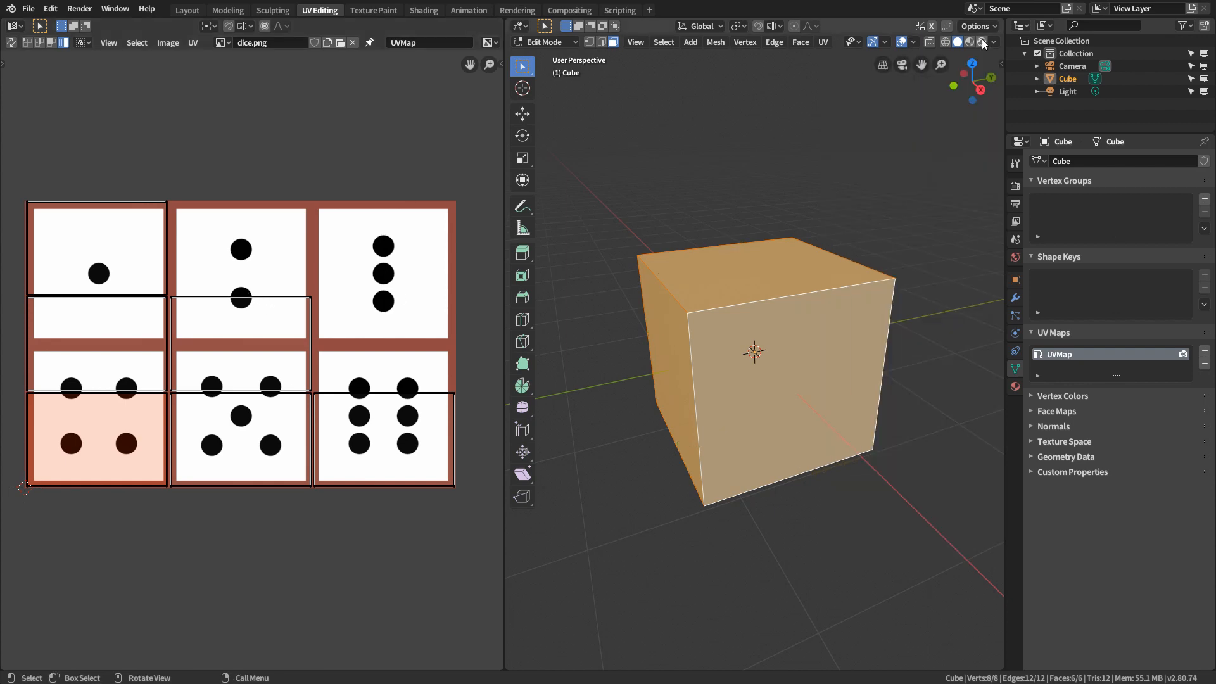
left_click(982, 42)
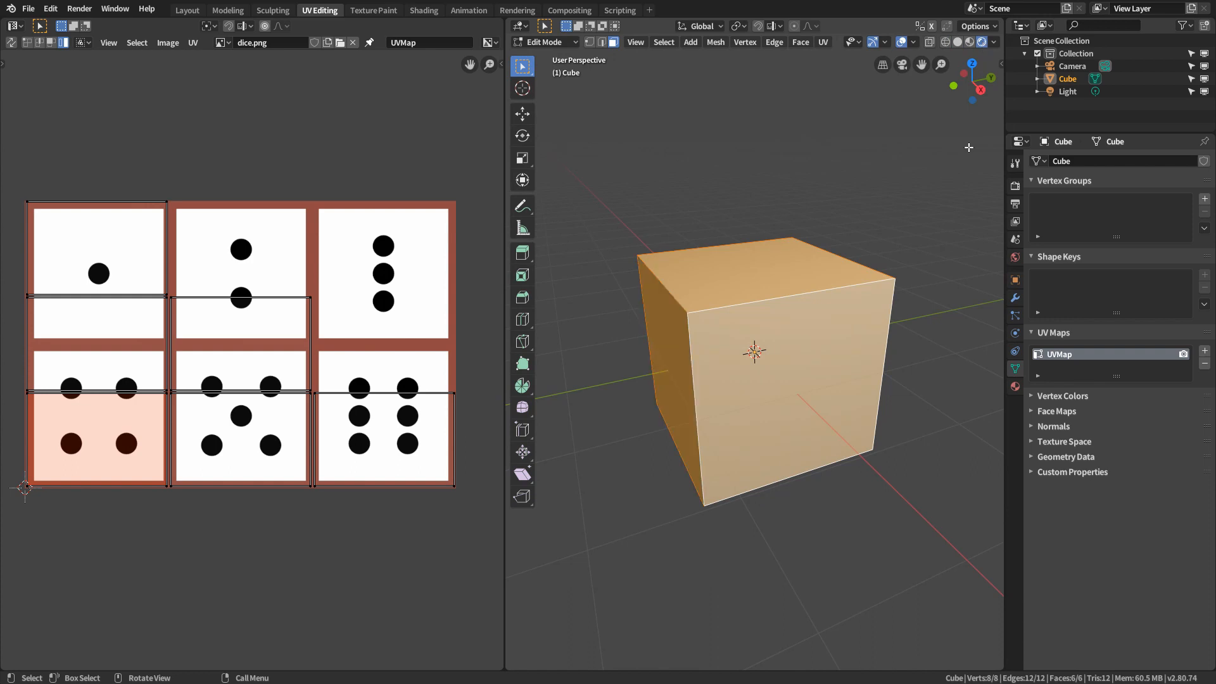
Connect an Image Texture using dice.png to the cube material's Base Color and check it on the cube.
left_click(1015, 387)
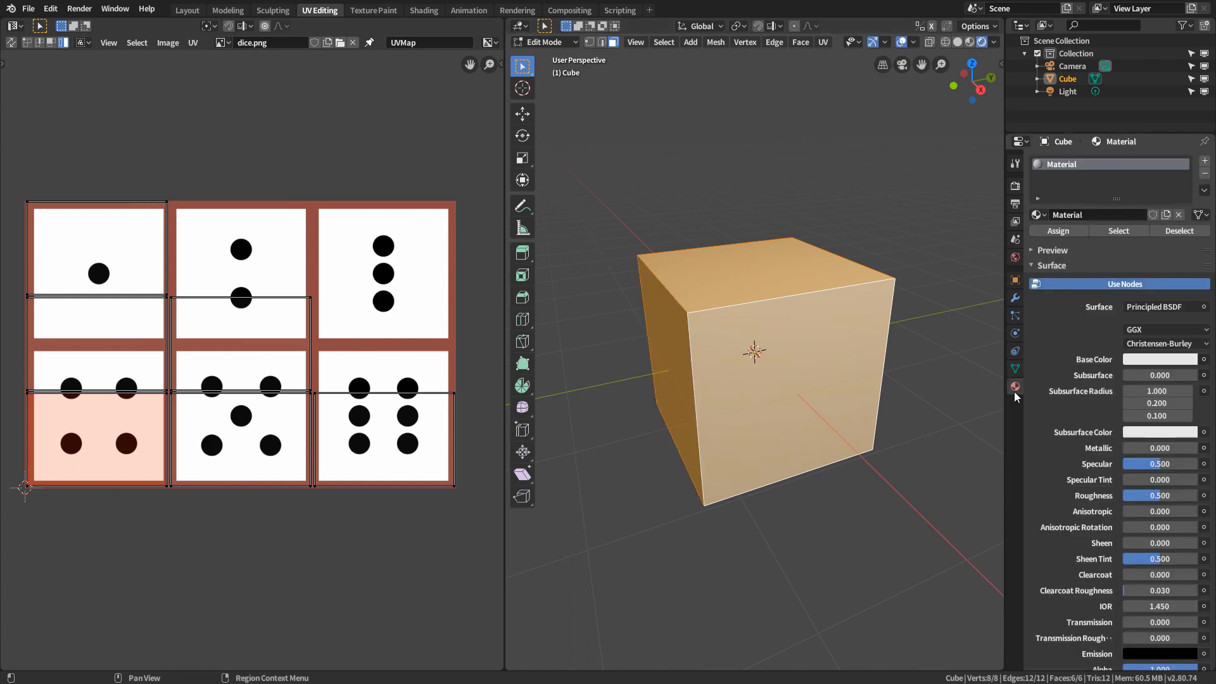
left_click(1203, 360)
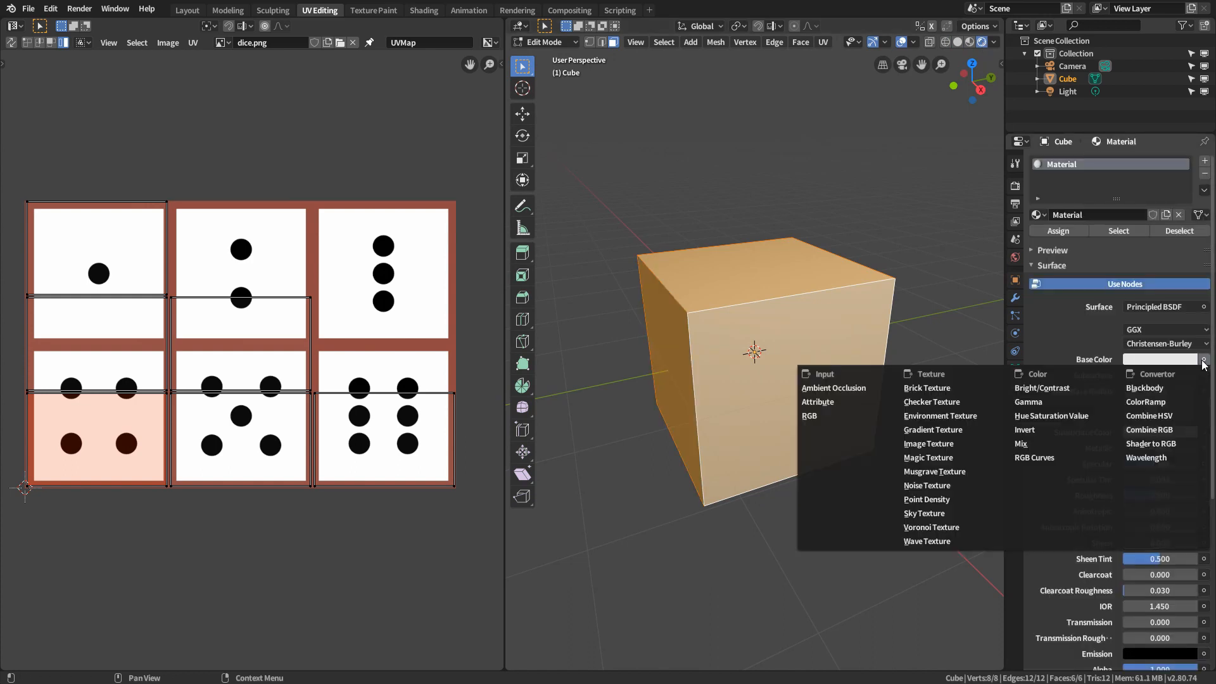
left_click(942, 443)
left_click(1131, 377)
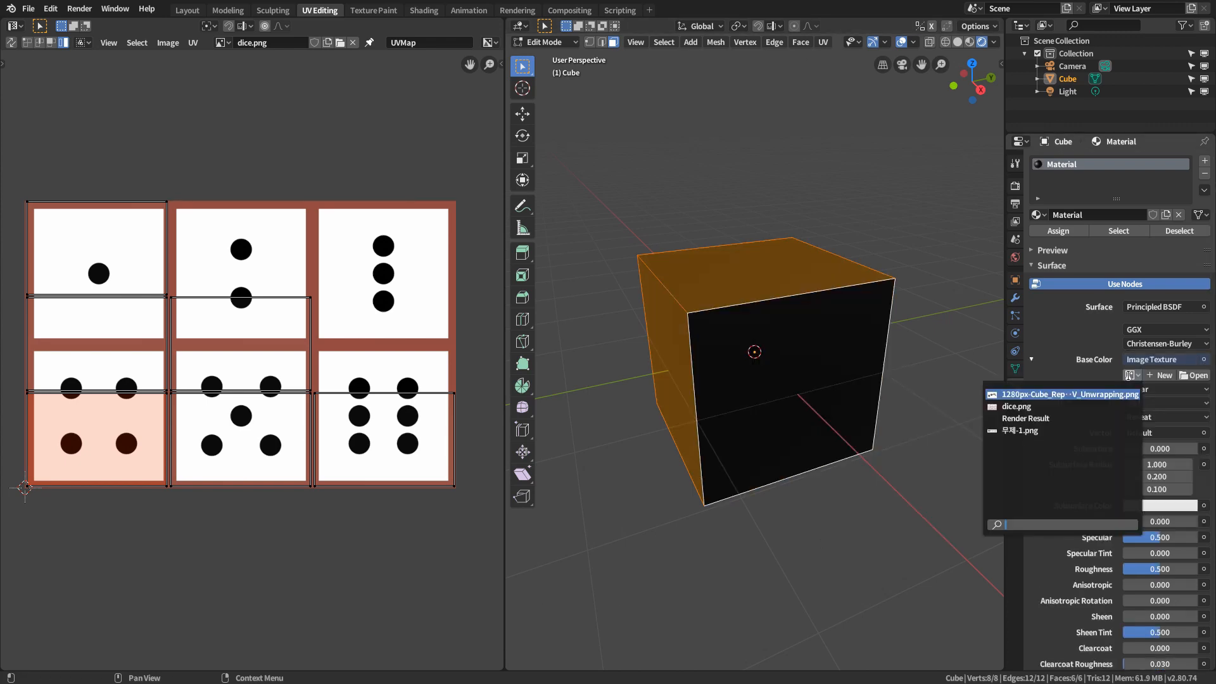
left_click(1031, 406)
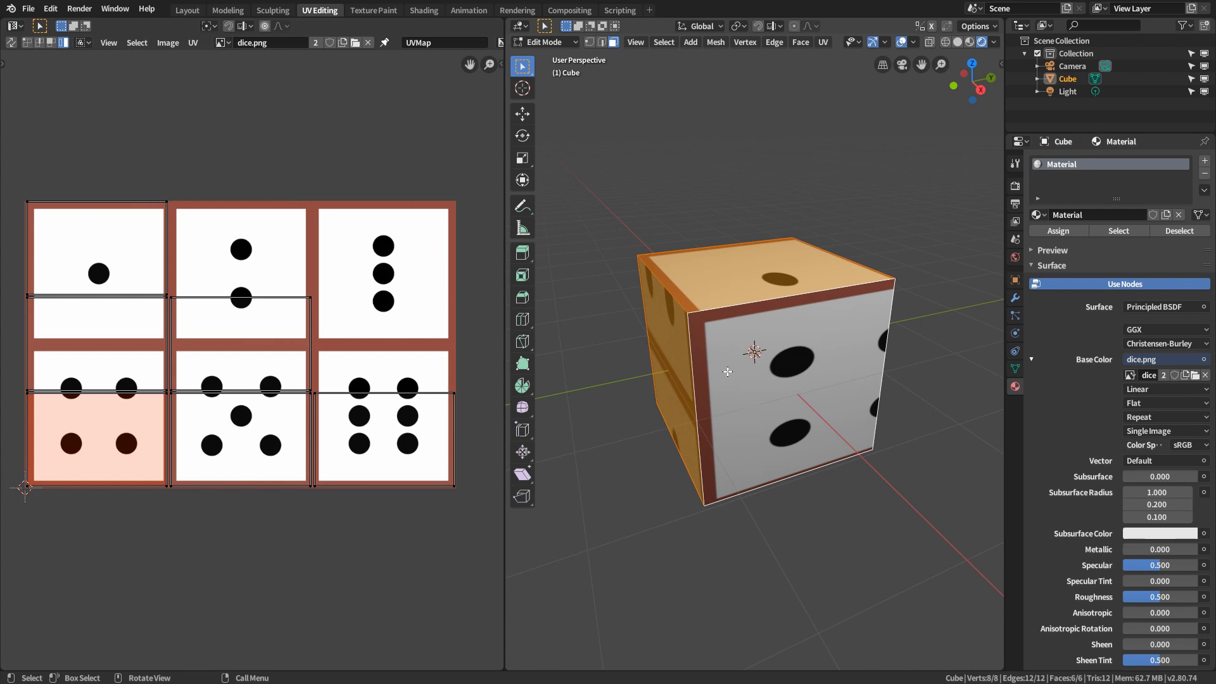
middle_click_drag(729, 374, 640, 269)
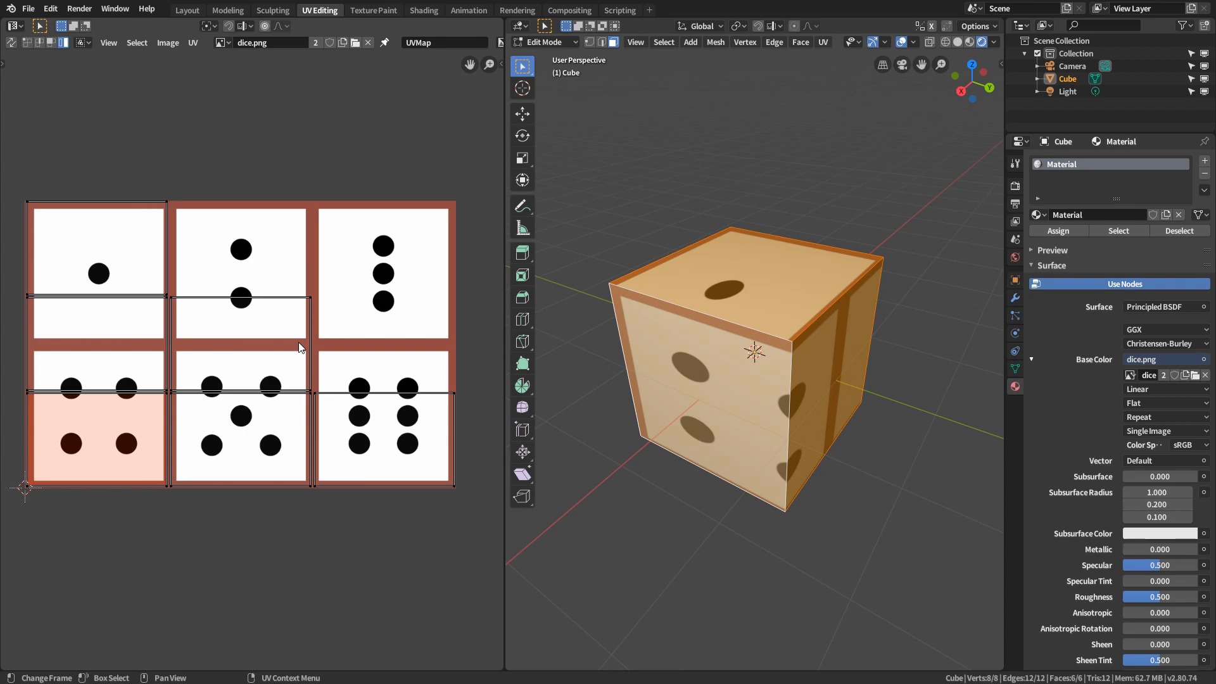
Select all UV islands and move them to the empty area below the dice image.
left_click(144, 242)
key("a")
scroll(294, 261, "down", 3)
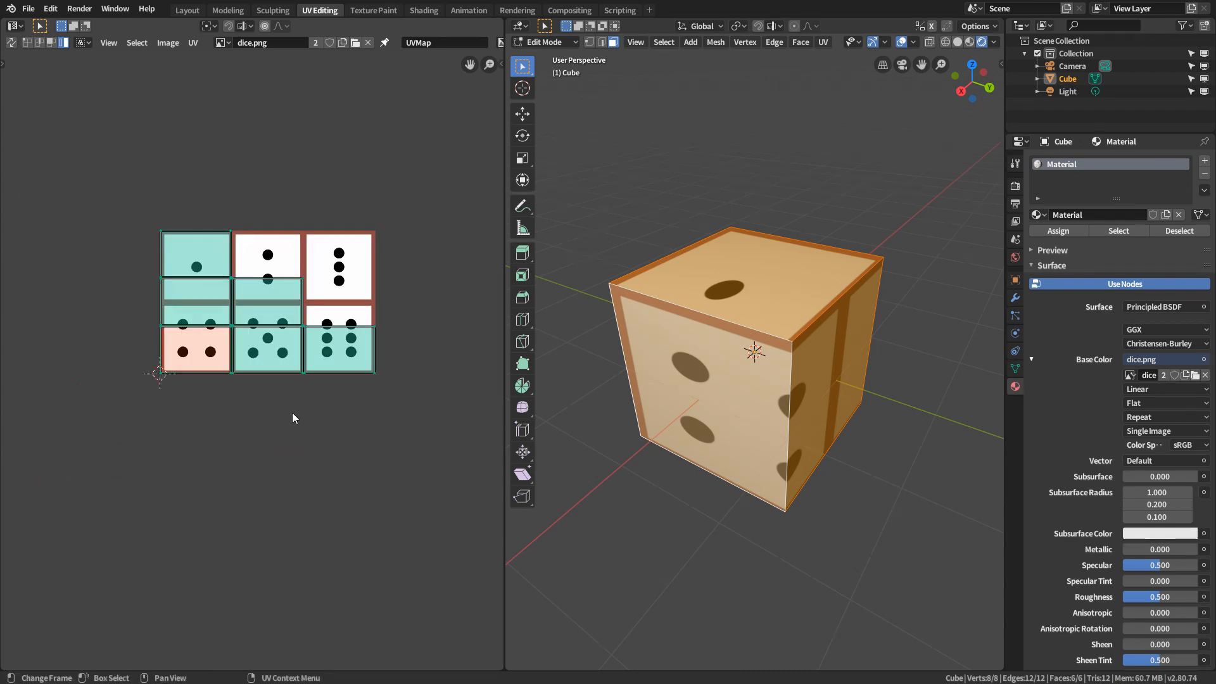
key("g")
left_click(293, 567)
left_click(260, 421)
scroll(259, 419, "up", 3)
Move the top UV island onto the one-dot square, scale it down slightly and align it horizontally.
left_click(206, 437)
key("g")
left_click(308, 110)
key("s")
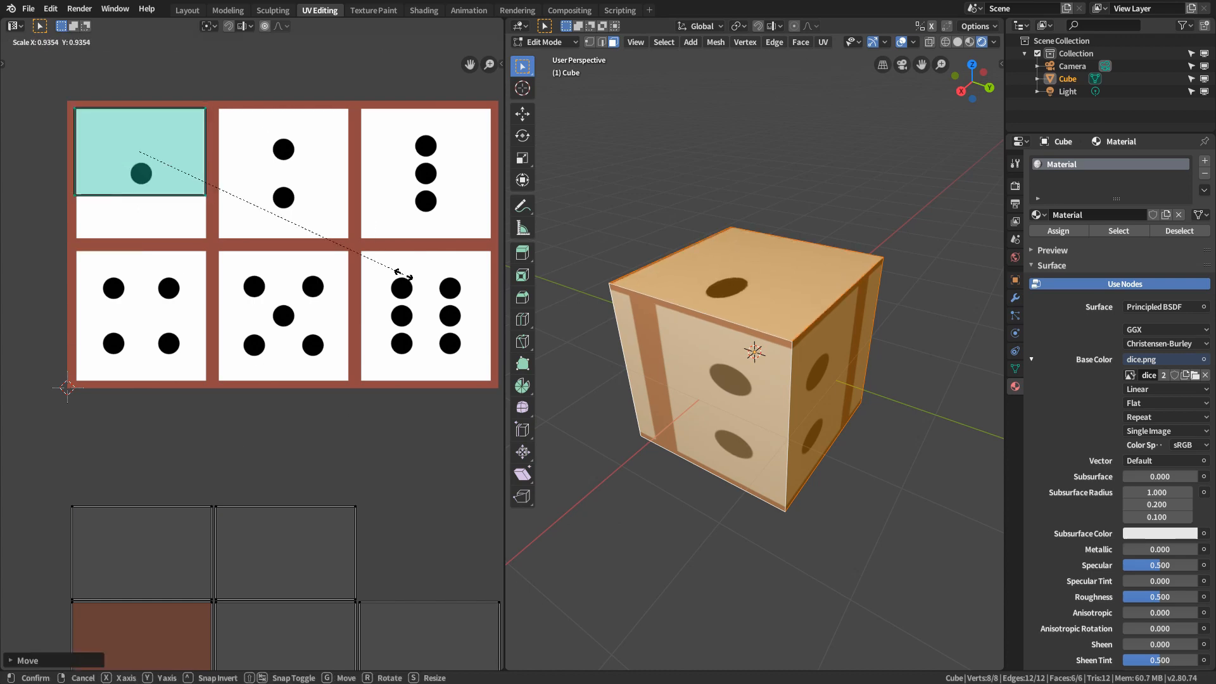
left_click(394, 270)
key("g")
key("x")
left_click(383, 271)
Stretch the one-dot island's lower edge down vertically to the bottom of its square.
left_click_drag(50, 176, 253, 235)
key("g")
key("y")
left_click(317, 279)
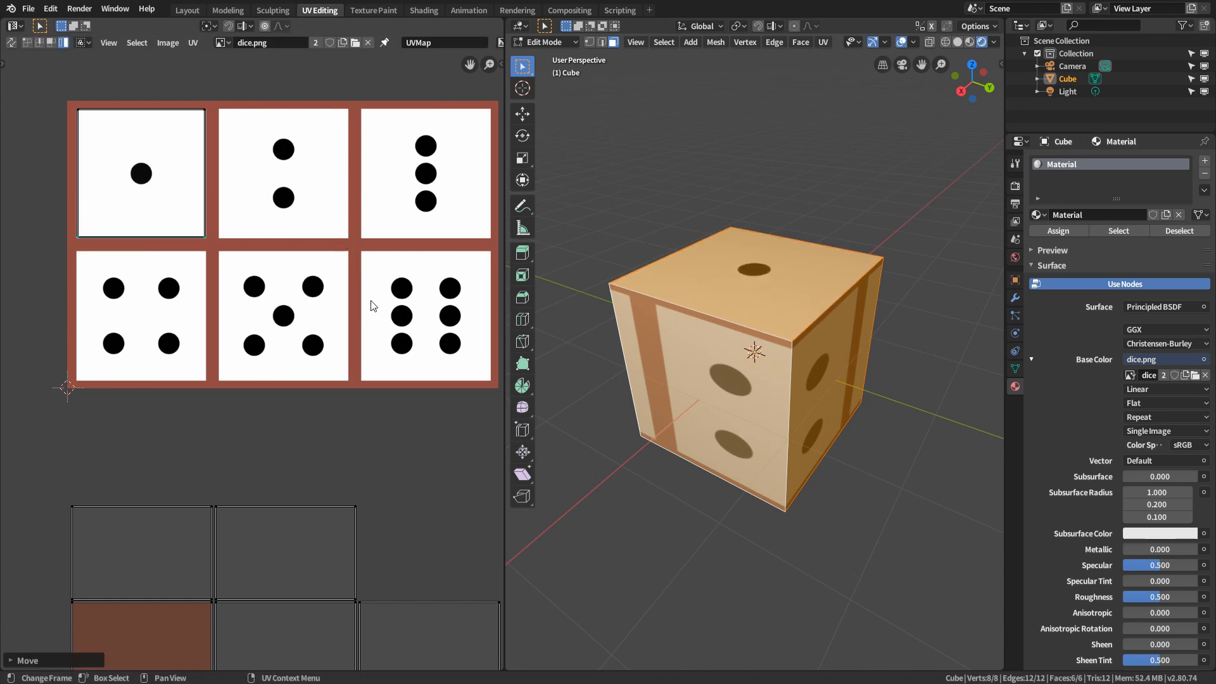
Place the left middle-row island on the two-dot square, scaled to its width, and stretch its lower edge down to fit.
left_click(180, 521)
key("g")
key("y")
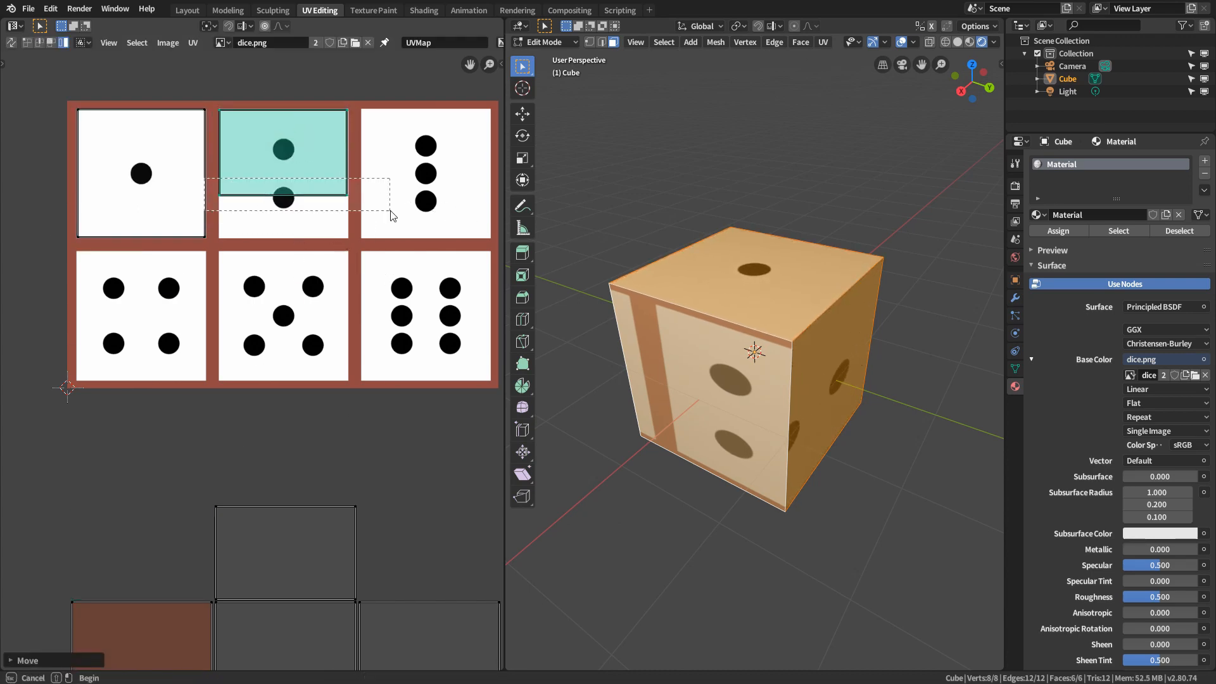
left_click(389, 252)
Fit the remaining middle-row island to the three-dot square by moving it, scaling it down and stretching its lower edge vertically.
left_click(285, 553)
key("g")
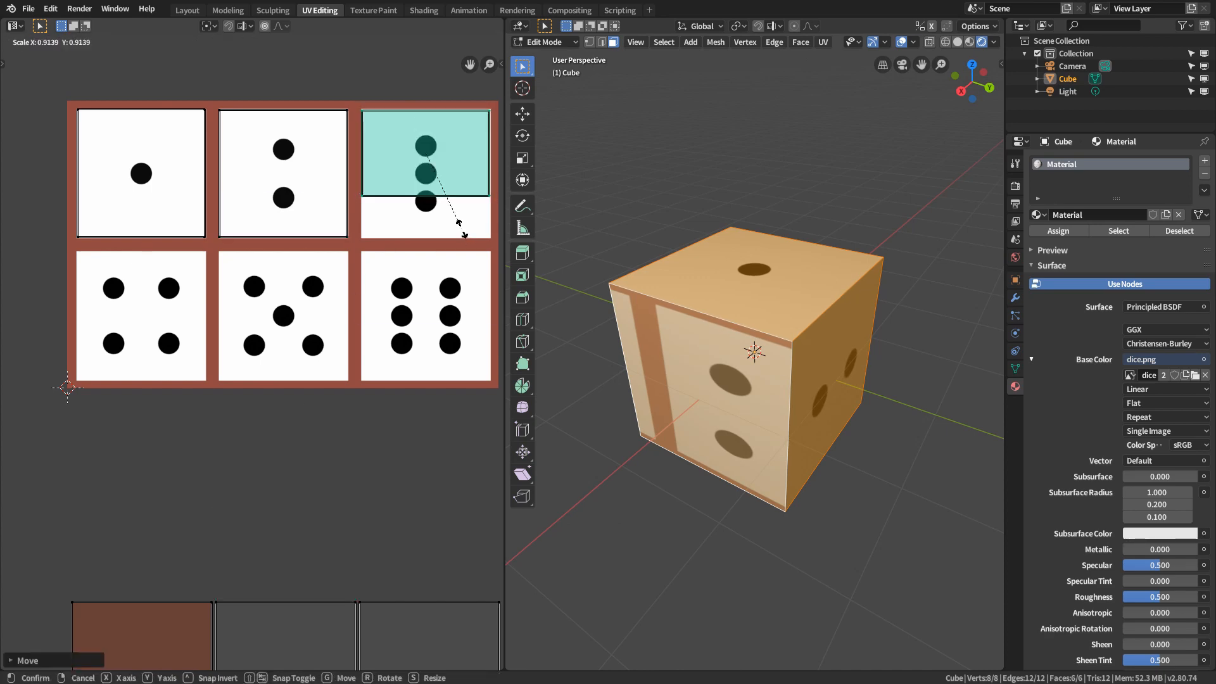
left_click(399, 200)
left_click_drag(346, 180, 497, 232)
key("g")
key("y")
left_click(466, 274)
Nudge the three-dot island horizontally so that it lines up with its square.
left_click(455, 174)
key("g")
key("x")
left_click(457, 175)
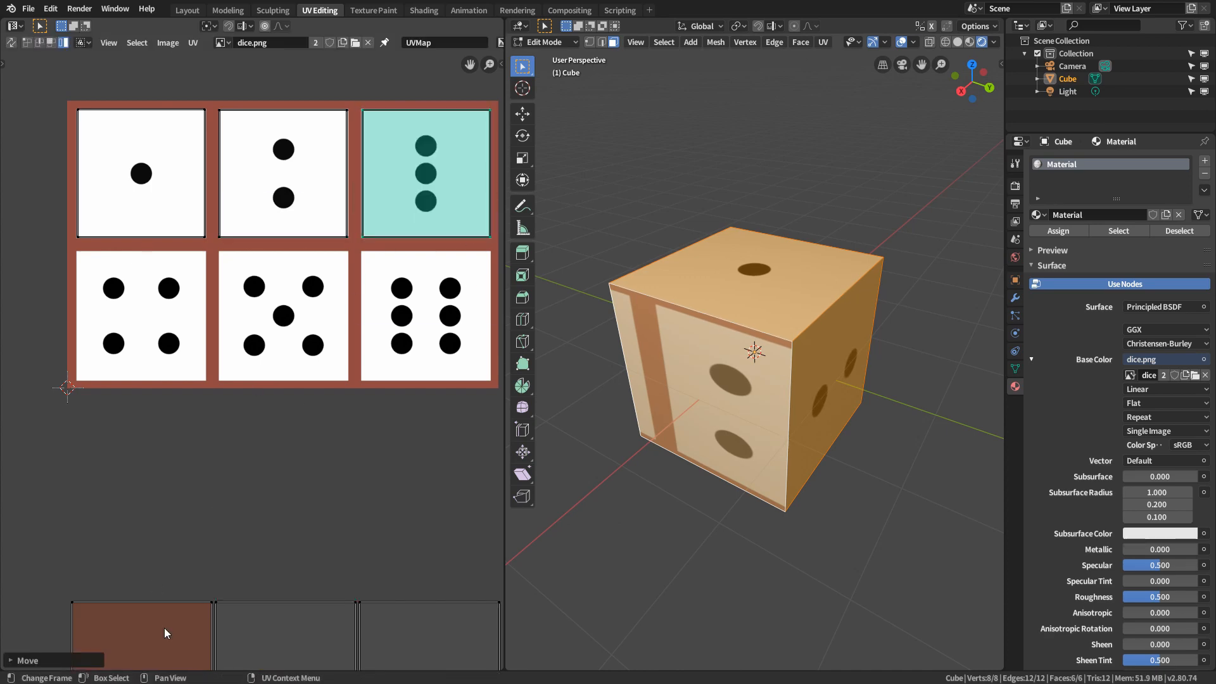
Move the active face's island onto the four-dot square, scale it down and stretch it vertically to fit.
left_click(166, 632)
key("g")
key("s")
left_click(352, 346)
key("g")
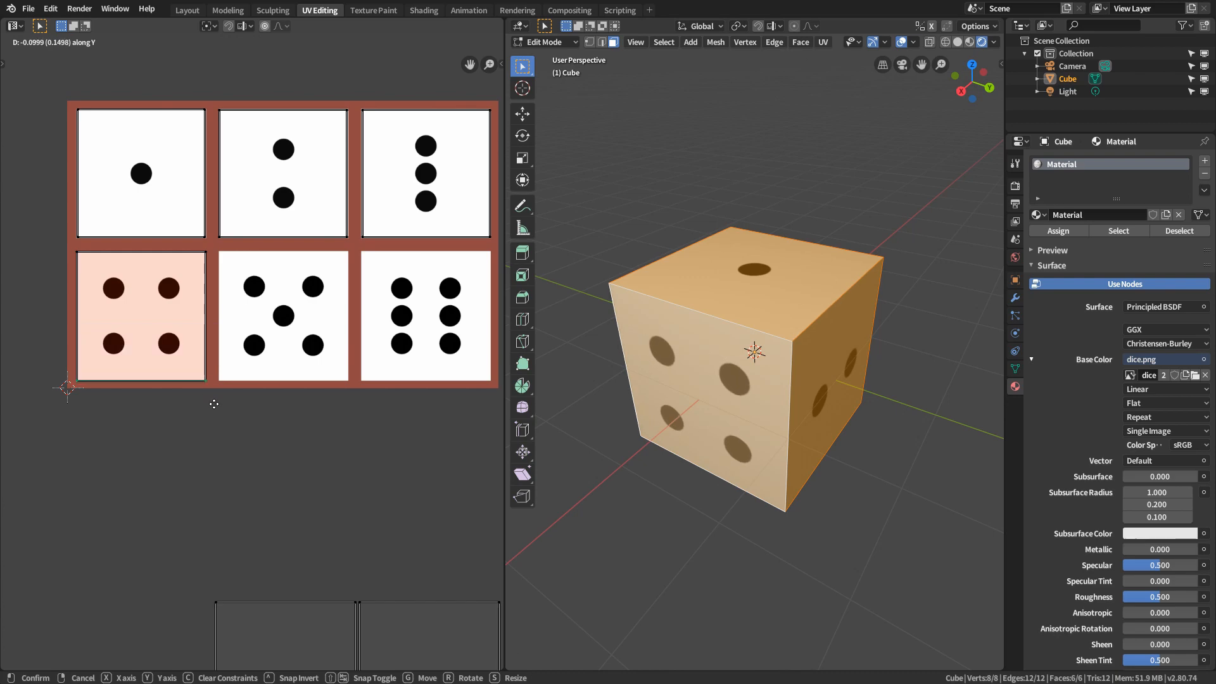
left_click(215, 403)
Fit the middle bottom-row island to the five-dot square by moving, scaling and stretching its lower edge vertically.
key("l")
key("g")
left_click(329, 288)
key("s")
left_click(412, 362)
key("g")
left_click(411, 366)
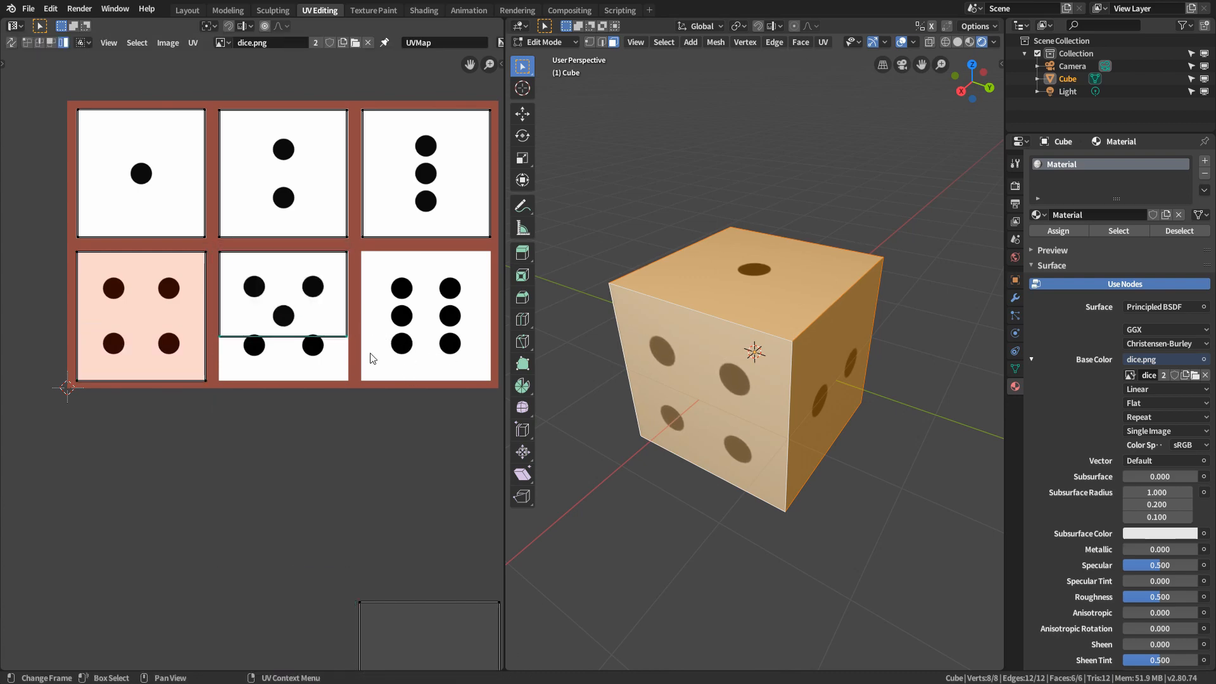
key("g")
key("y")
left_click(374, 399)
Fit the last remaining island to the six-dot square by moving, scaling and stretching its lower edge.
key("l")
key("g")
left_click(409, 286)
key("s")
left_click(440, 392)
key("g")
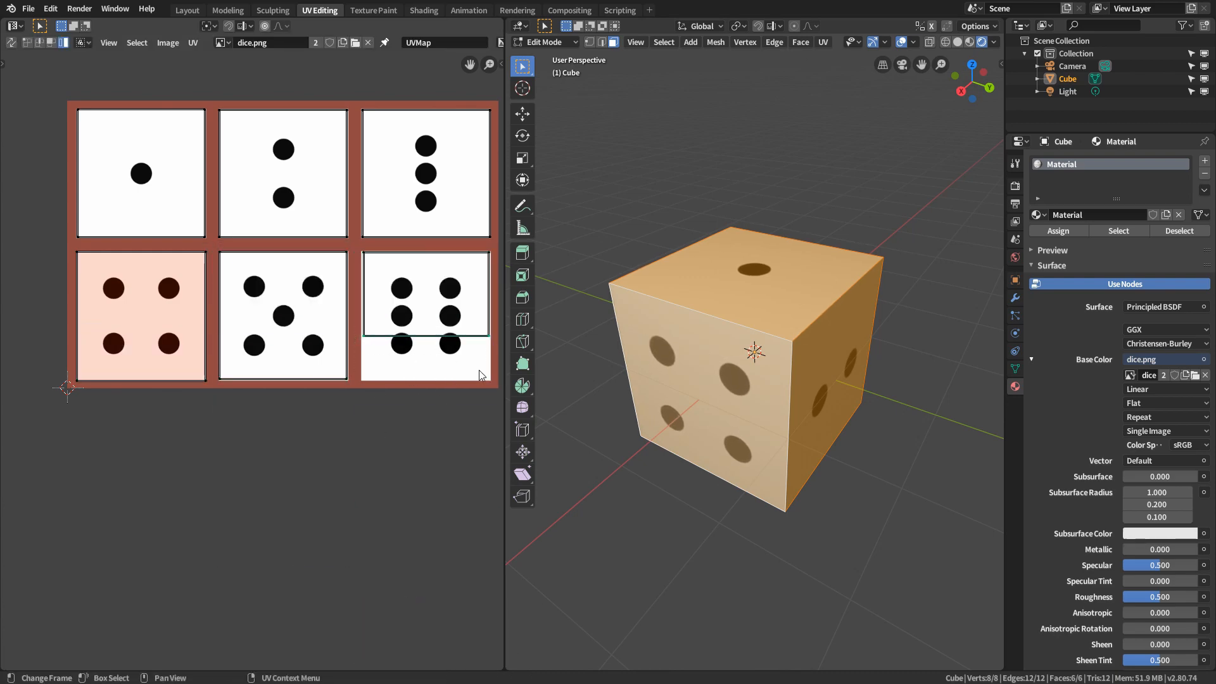
left_click(454, 381)
Return the cube to Object Mode and check the dice texture on its side faces.
middle_click_drag(573, 405, 808, 428)
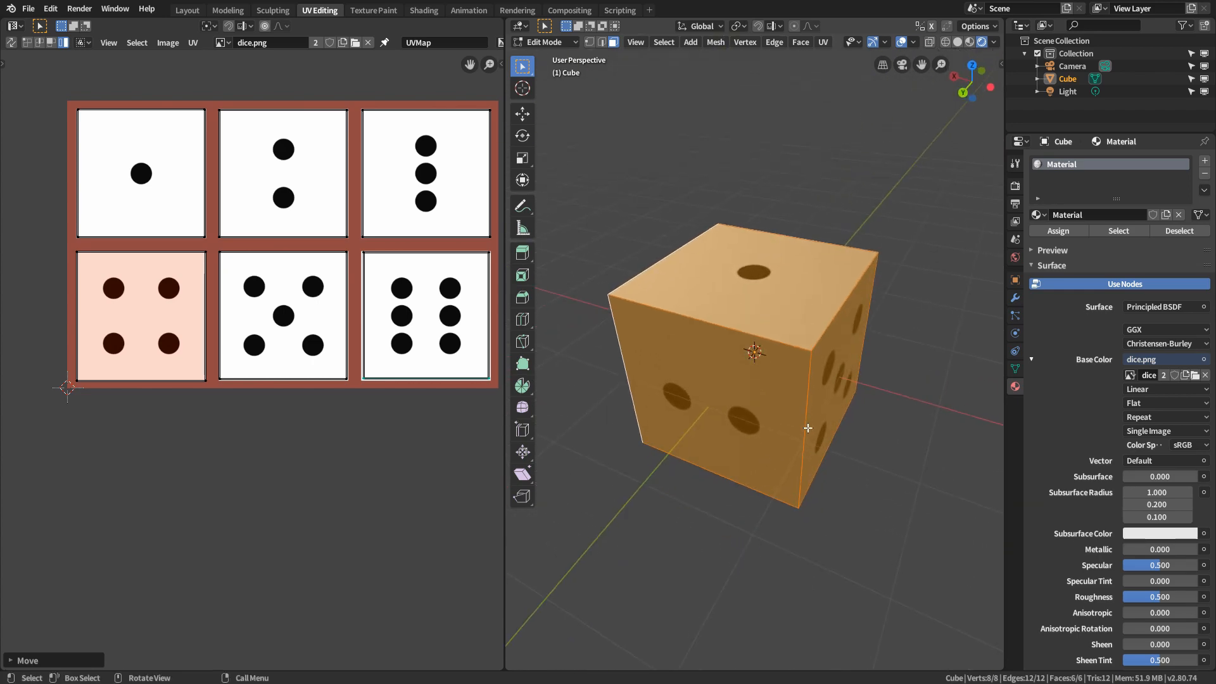
key("Tab")
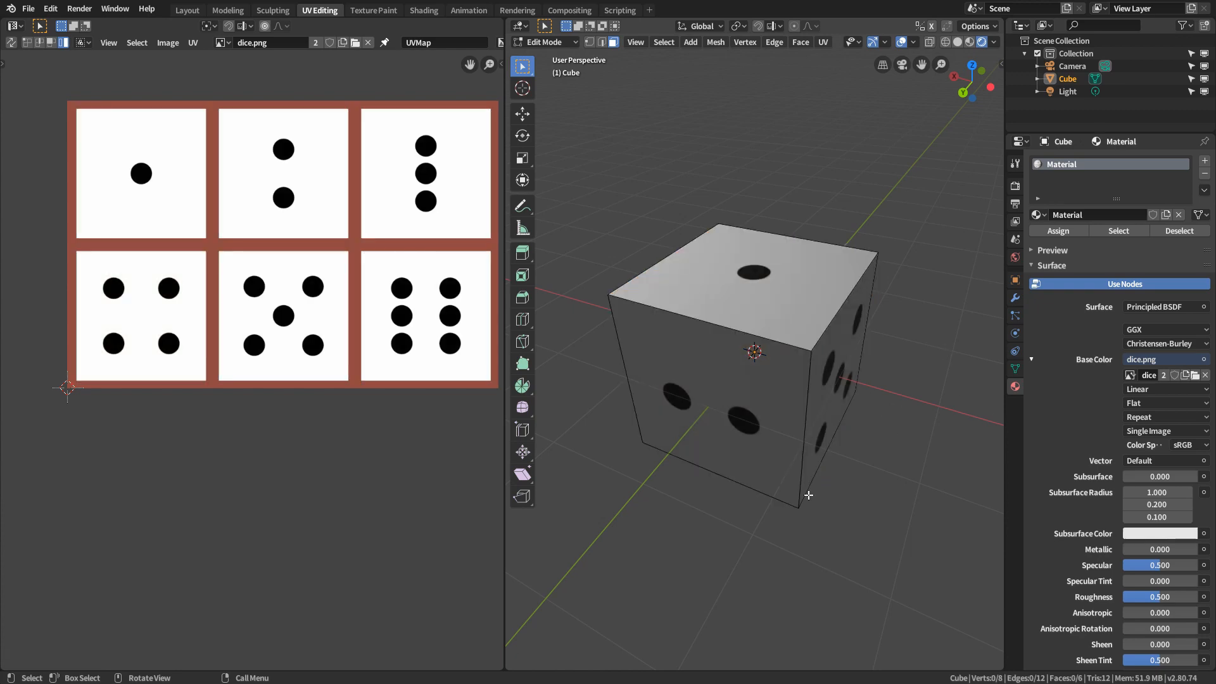
middle_click_drag(880, 411, 922, 390)
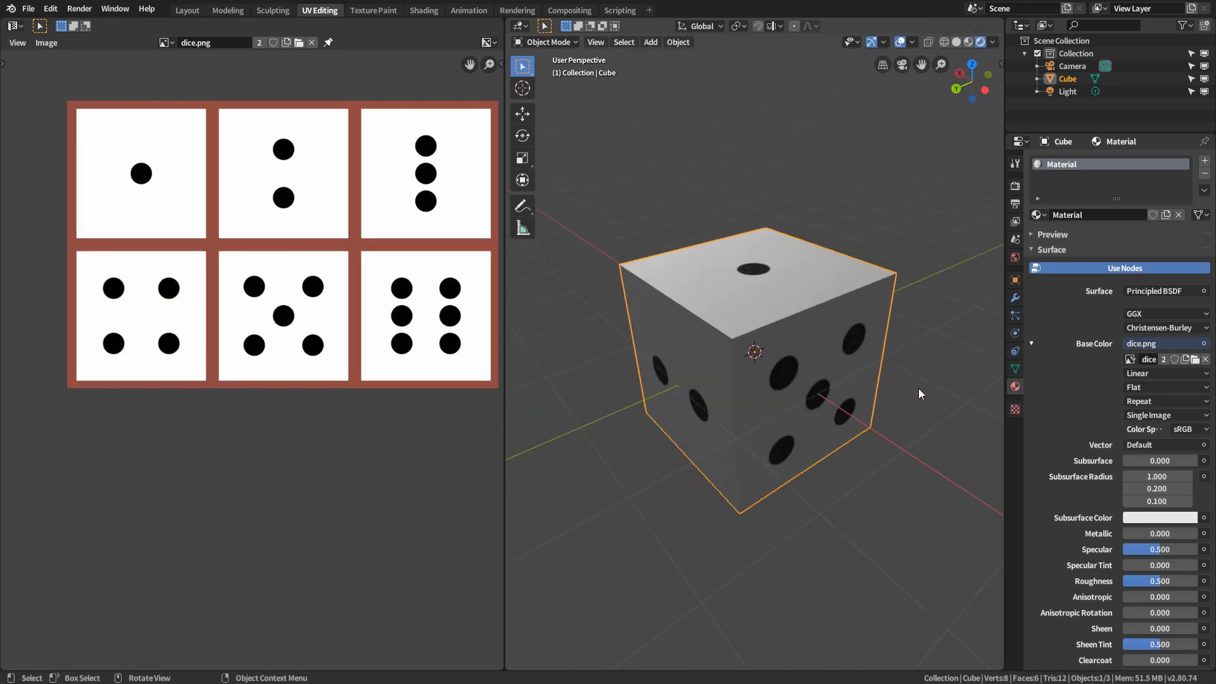
Add a Bevel modifier with 4 segments to the cube and apply smooth shading.
left_click(1016, 298)
left_click(1099, 162)
left_click(951, 203)
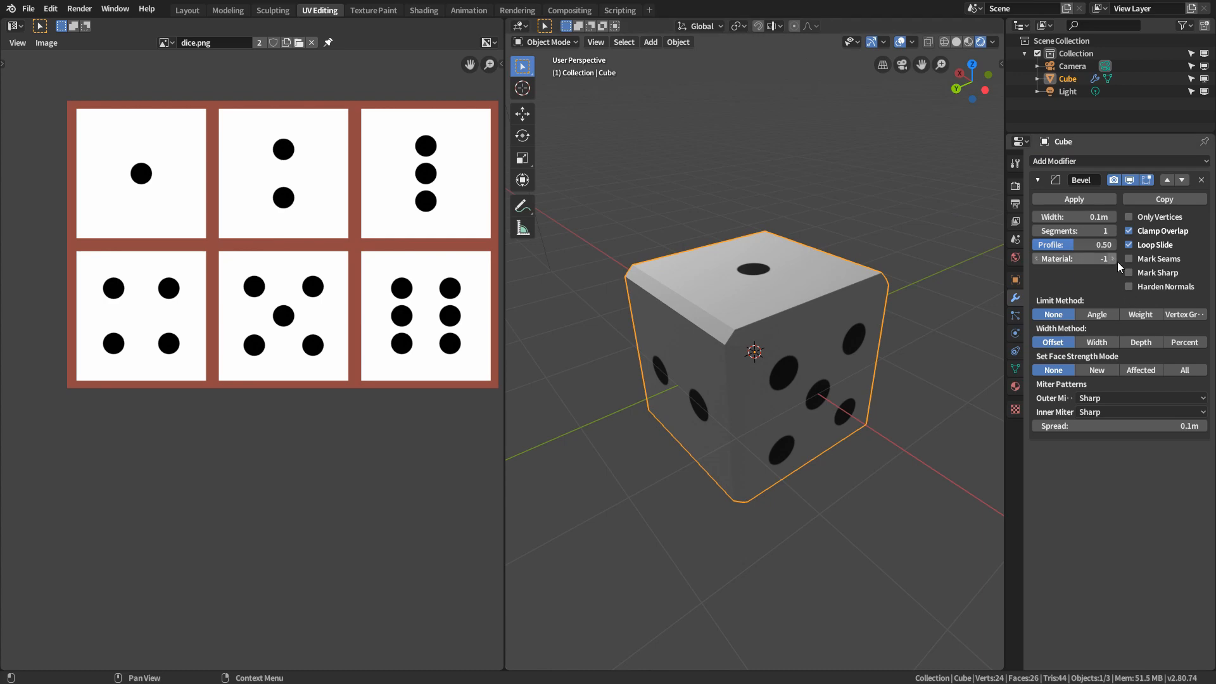
left_click(1113, 231)
left_click(1113, 230)
left_click(1113, 231)
right_click(839, 260)
left_click(839, 260)
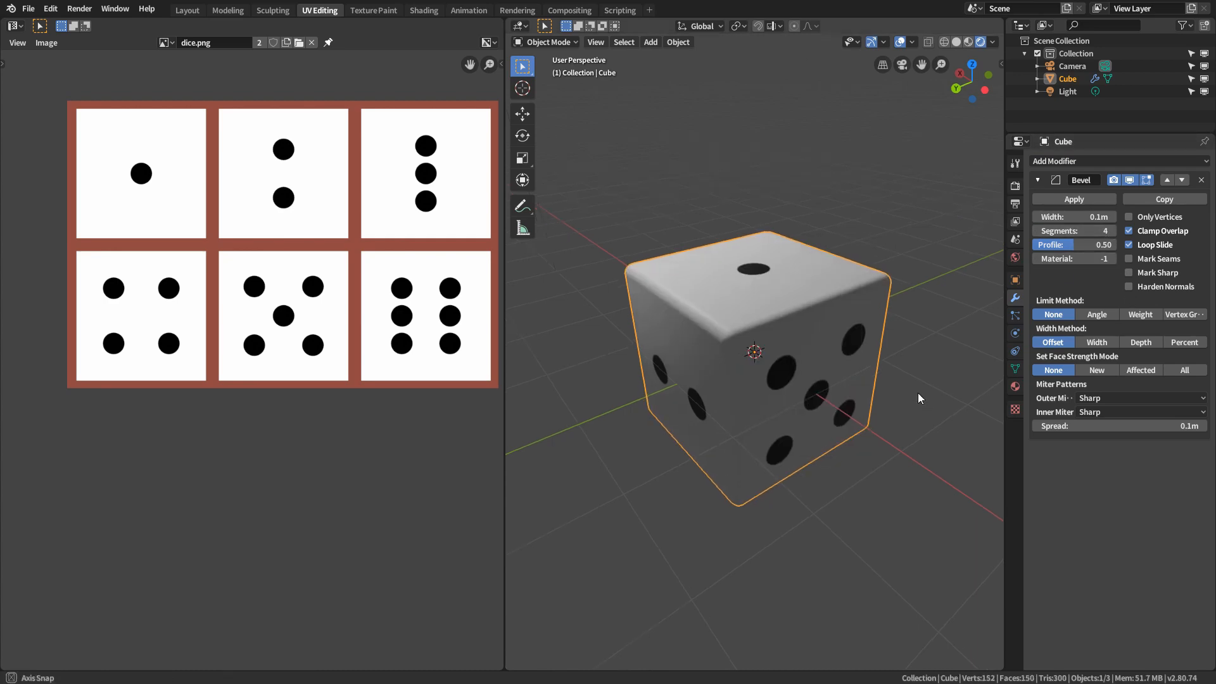
mouse_move(918, 392)
middle_mouse_down()
mouse_move(684, 442)
mouse_move(897, 371)
mouse_move(817, 385)
mouse_move(884, 364)
mouse_move(896, 336)
mouse_move(881, 351)
middle_mouse_up()
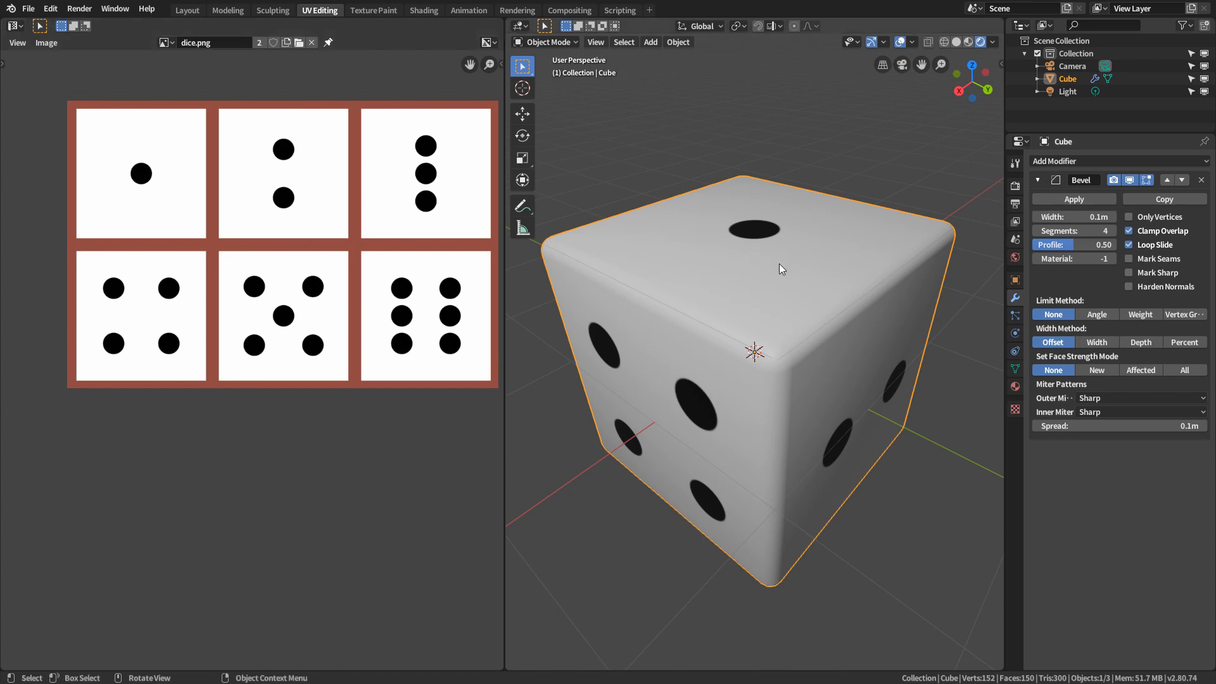
Select all the cube's faces in Edit Mode and scale the one-dot island down slightly inside its square.
key("Tab")
key("a")
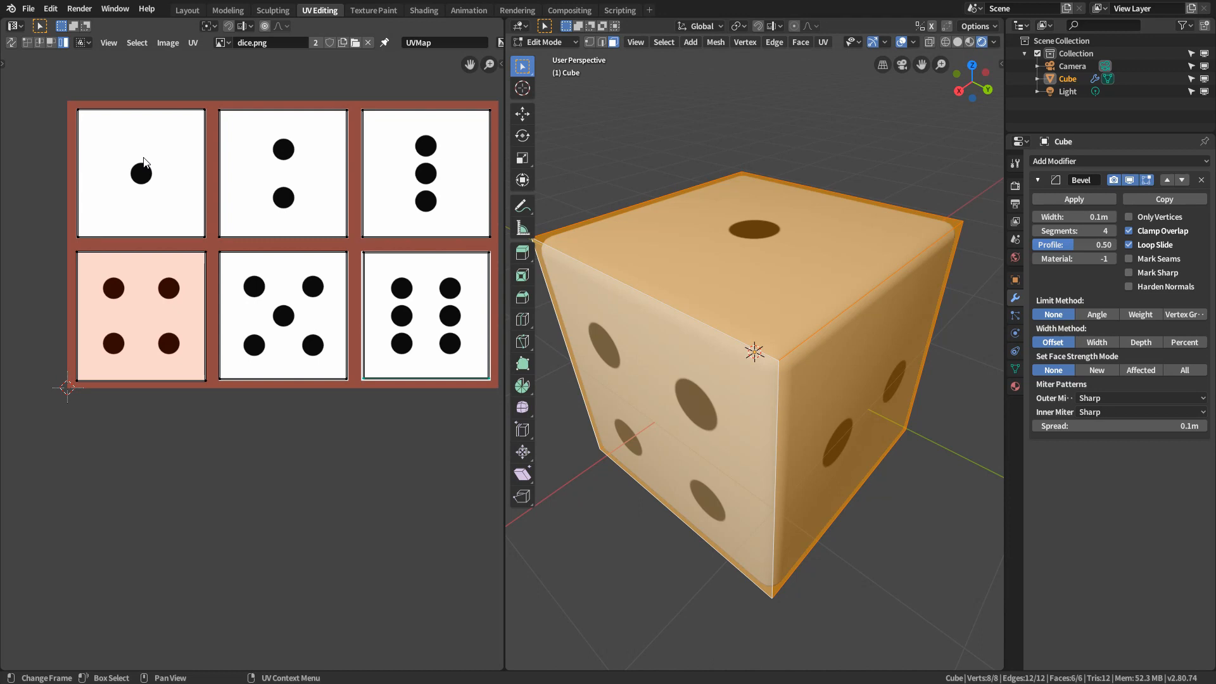
left_click(92, 128)
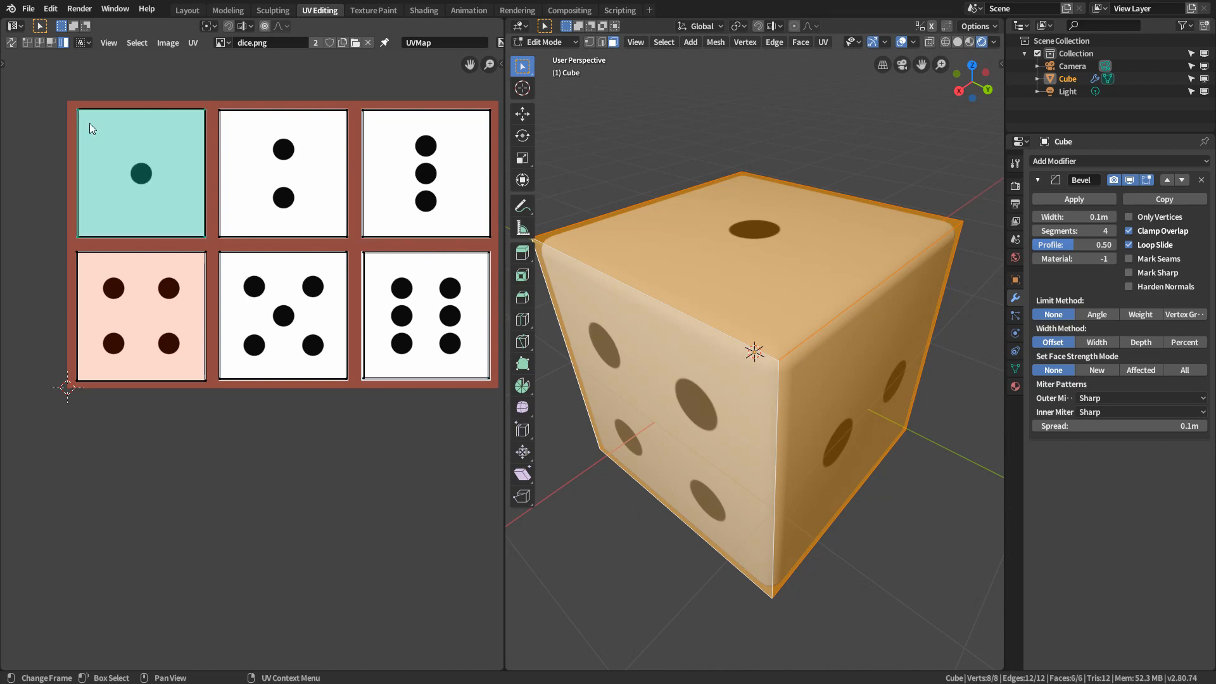
key("s")
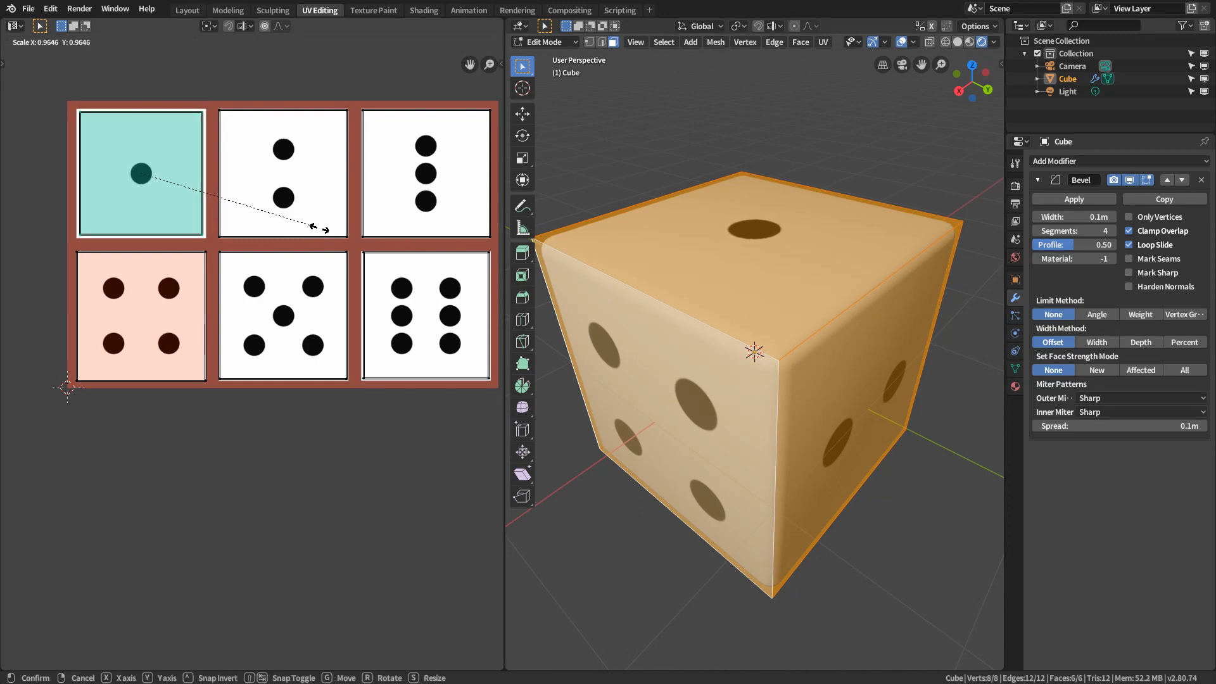
left_click(321, 235)
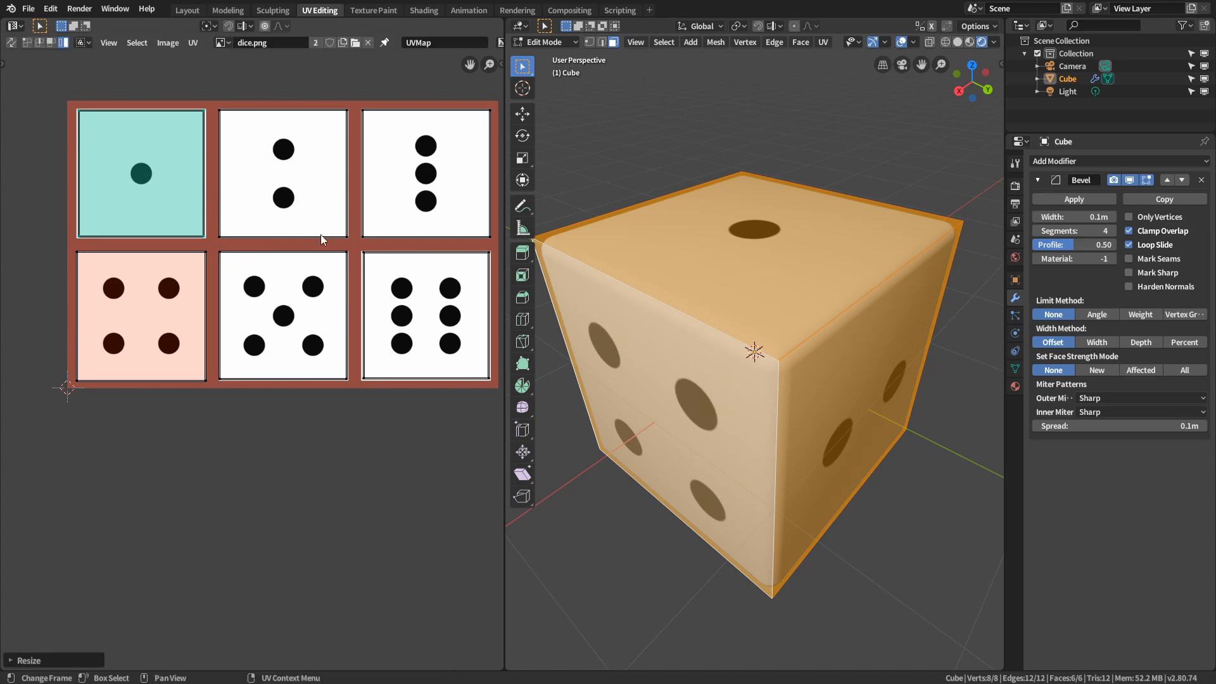
Scale the four-dot island down slightly to keep it inside the white area of its square.
left_click(198, 304)
key("s")
left_click(337, 321)
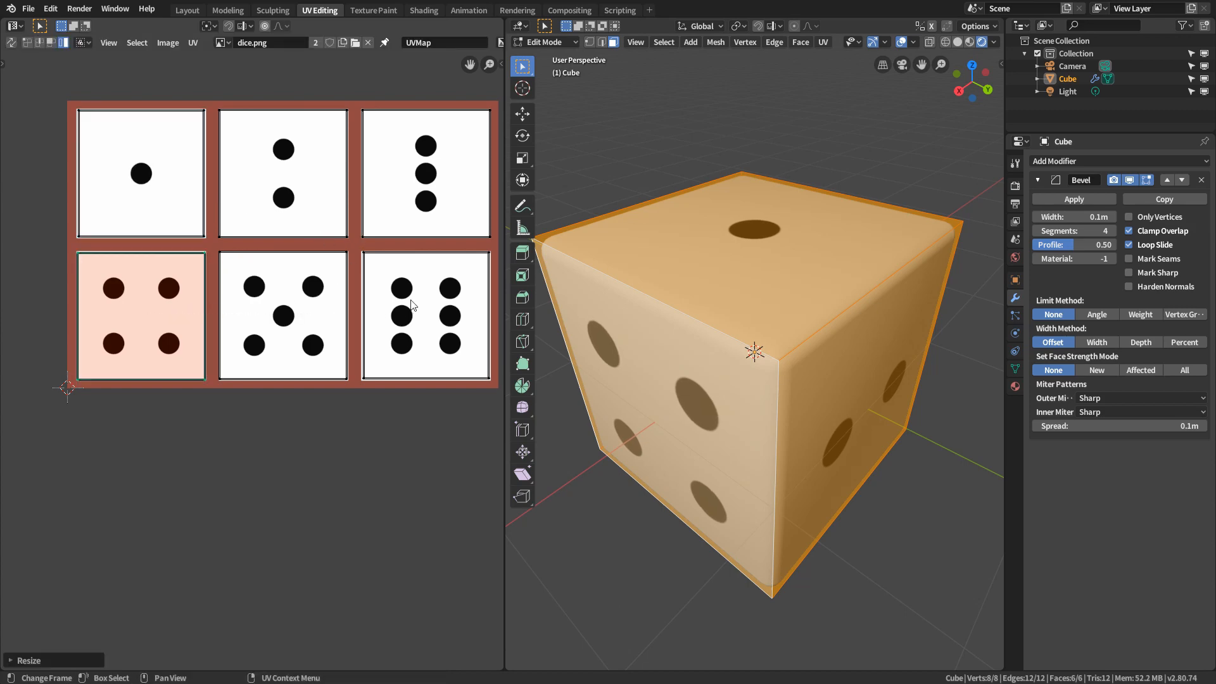
Scale the two-dot island to 0.975 inside its square and return to Object Mode to check the die.
left_click(326, 193)
key("s")
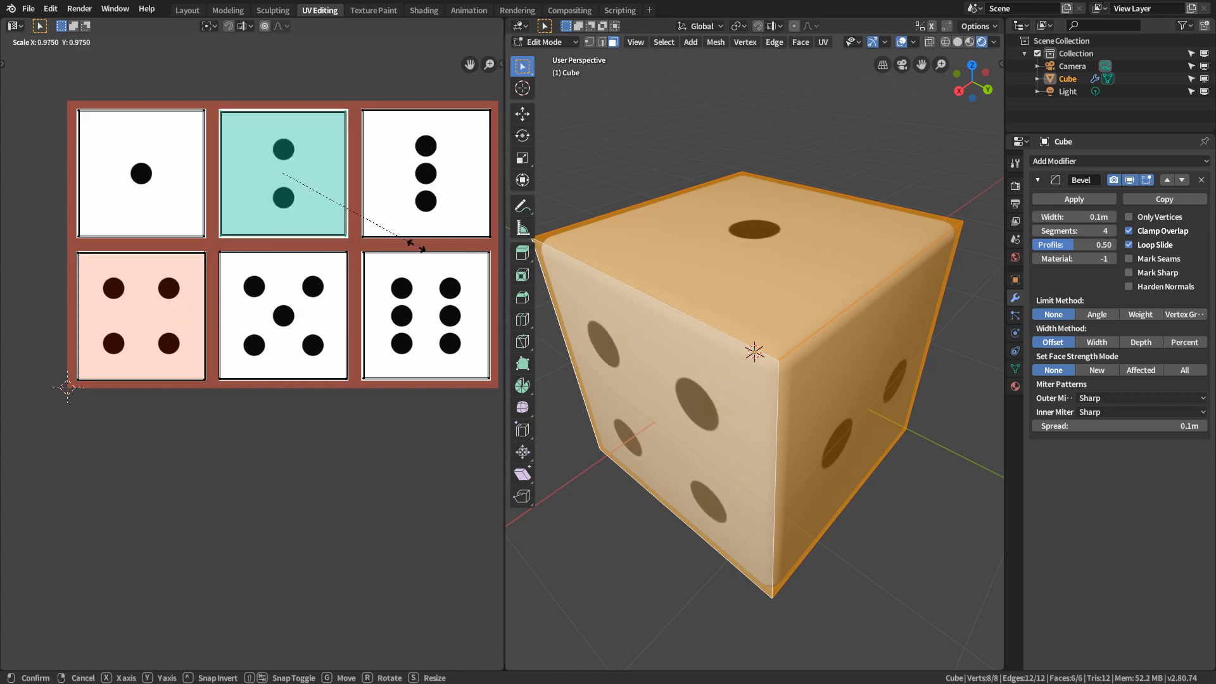
left_click(416, 246)
key("Tab")
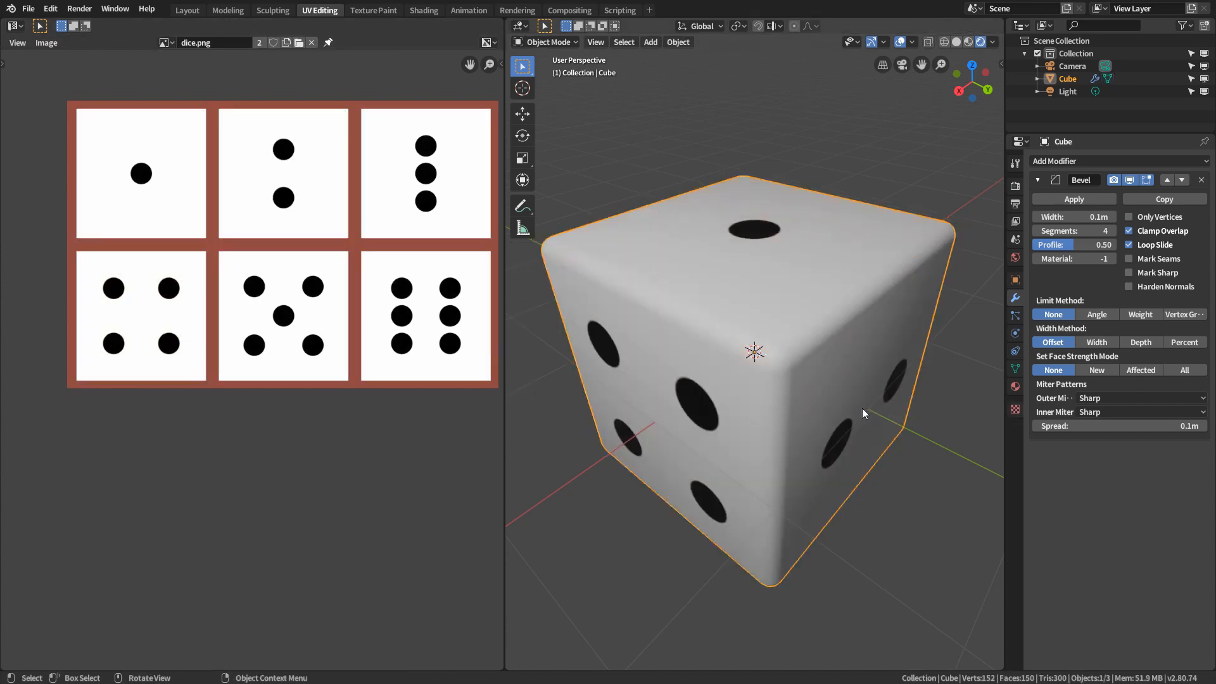
middle_click_drag(863, 413, 906, 375)
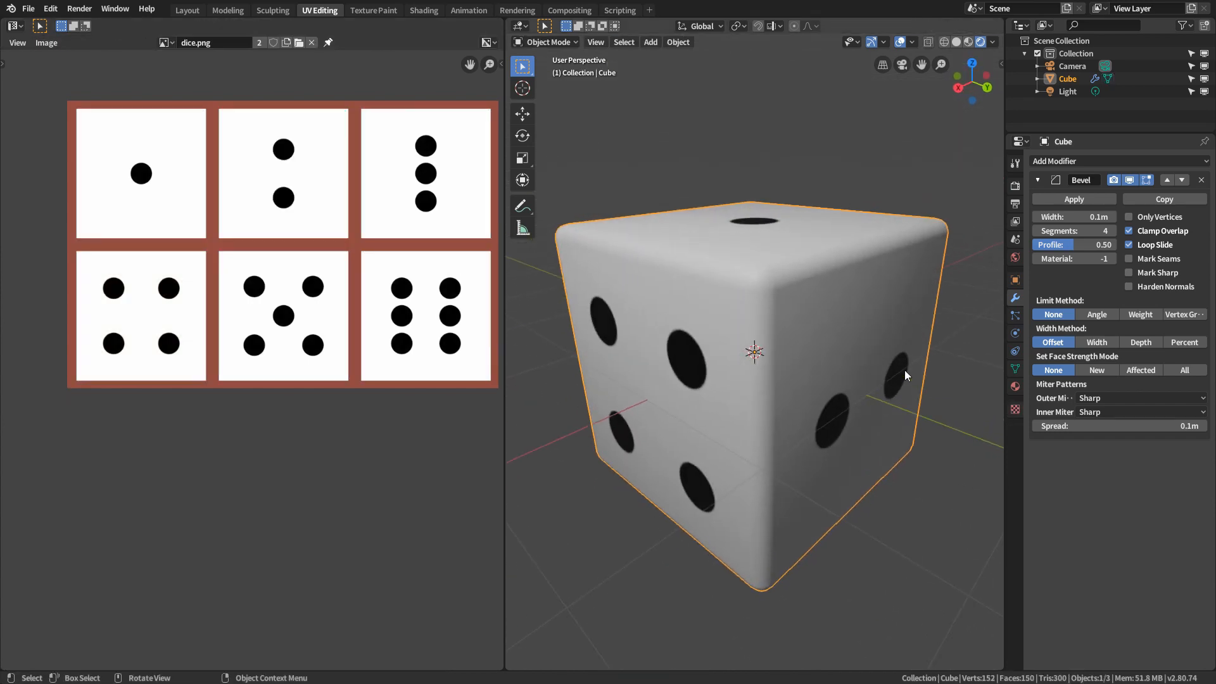
Delete the cube's Bevel modifier, then select the whole mesh in Edit Mode and remove its UV map.
left_click(1201, 180)
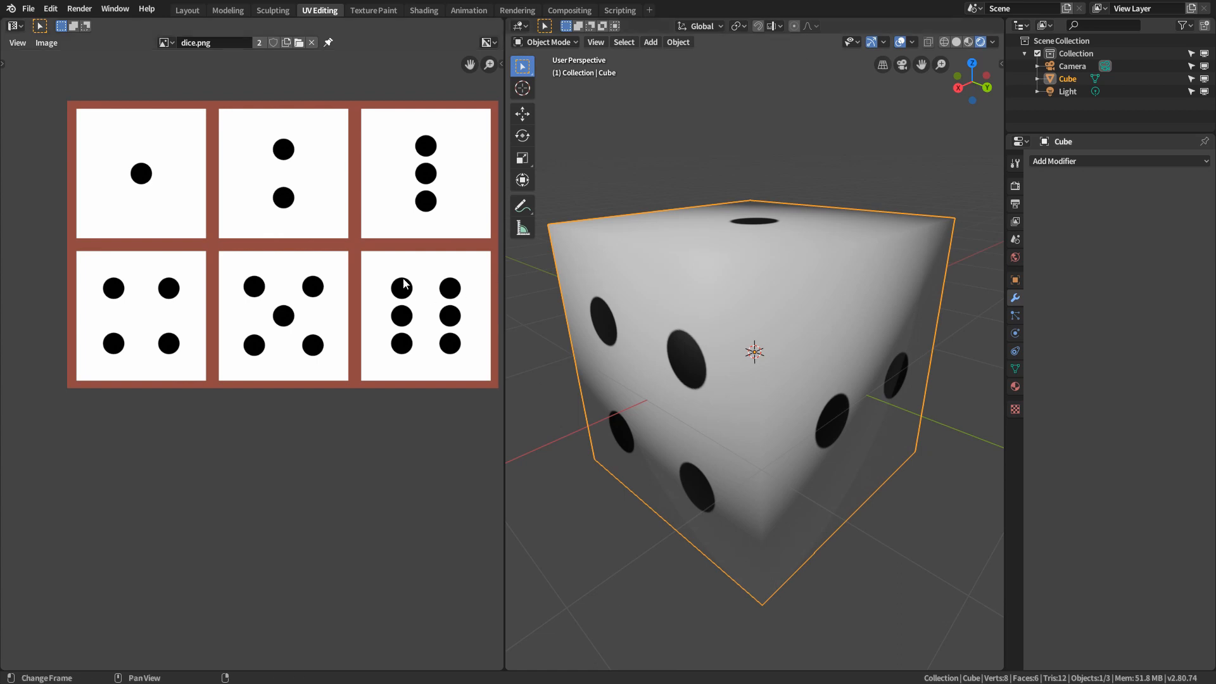
key("Tab")
key("a")
scroll(824, 389, "down", 4)
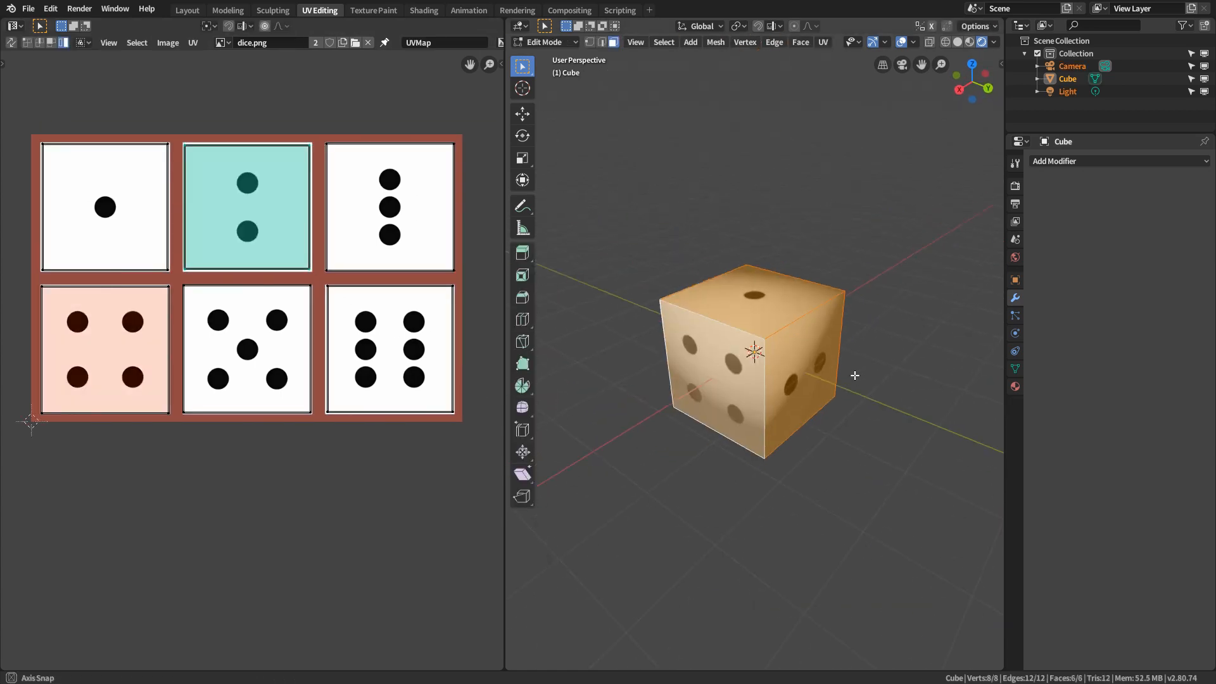
left_click(1016, 369)
left_click(1205, 364)
middle_click_drag(868, 384, 810, 362)
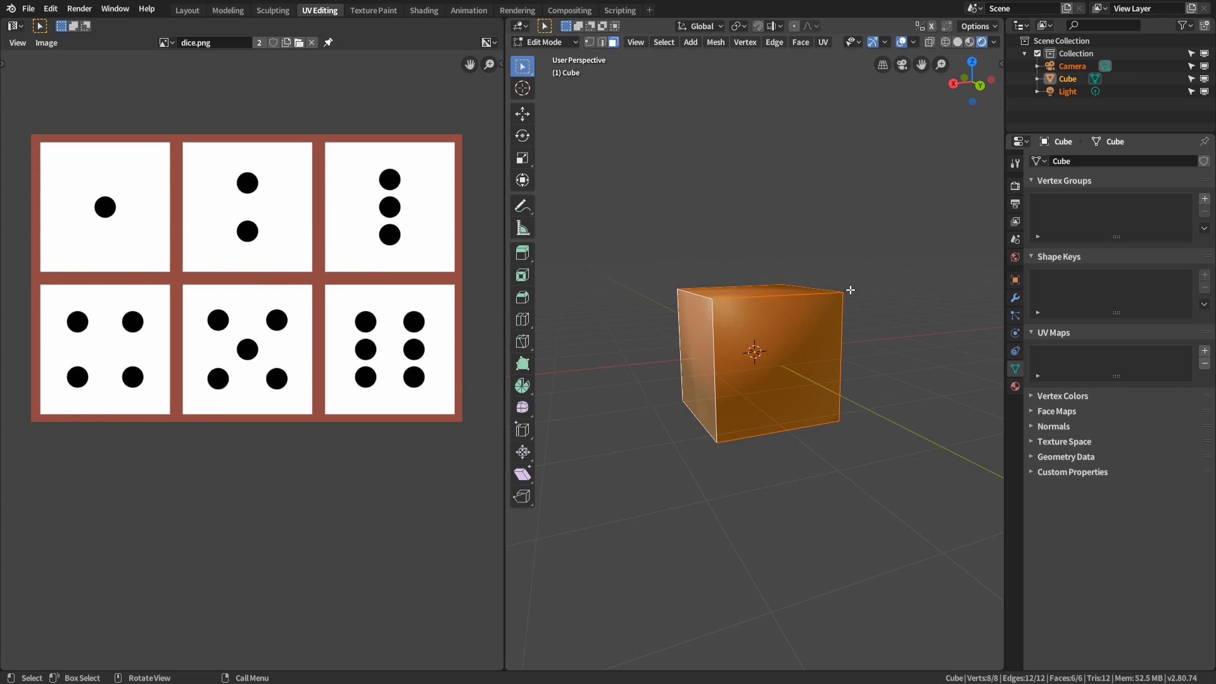
scroll(775, 344, "up", 2)
middle_click_drag(754, 308, 780, 348)
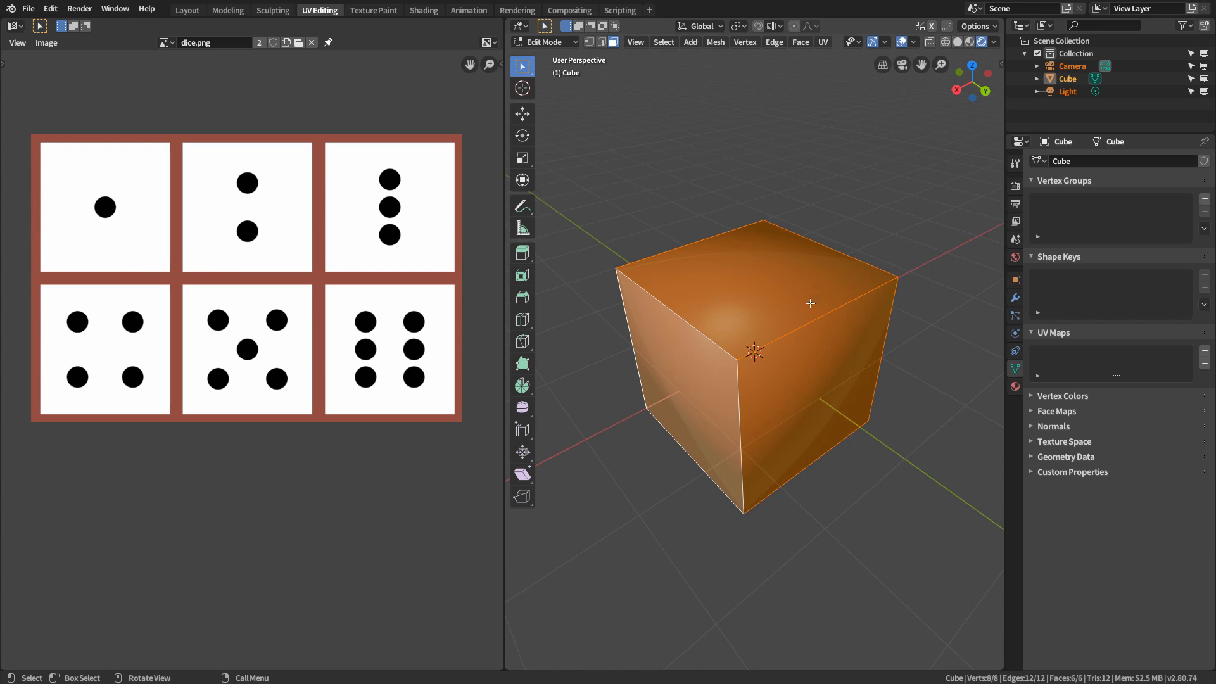
key("u")
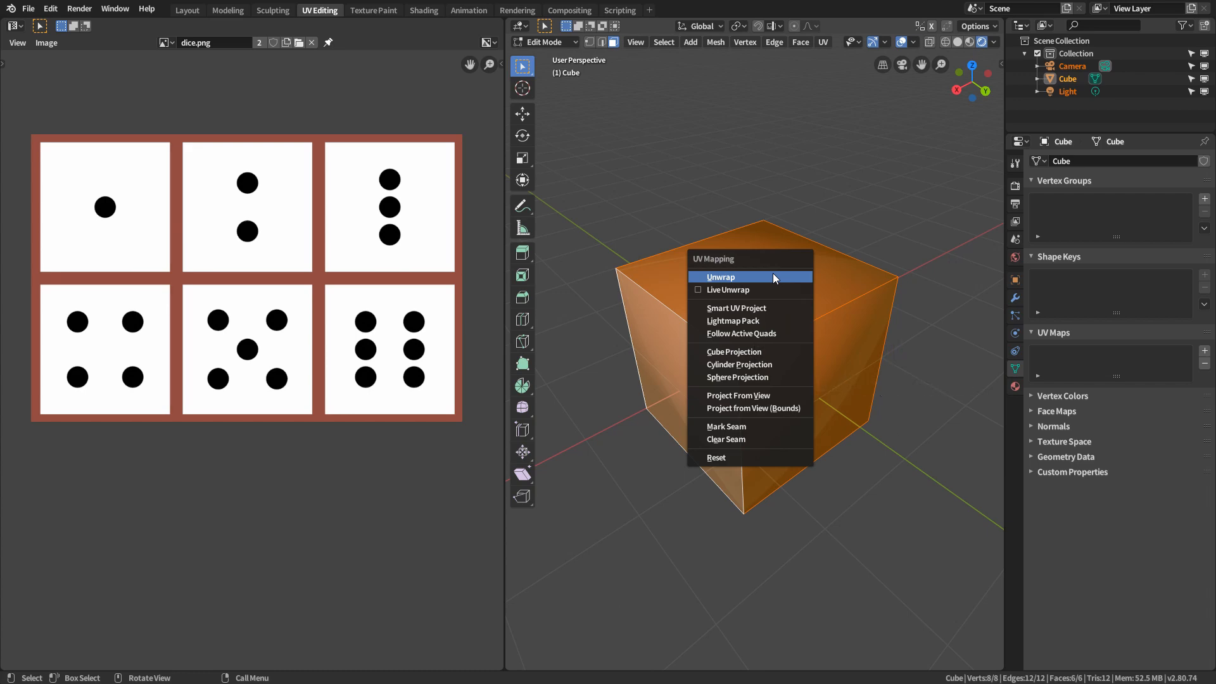
left_click(774, 426)
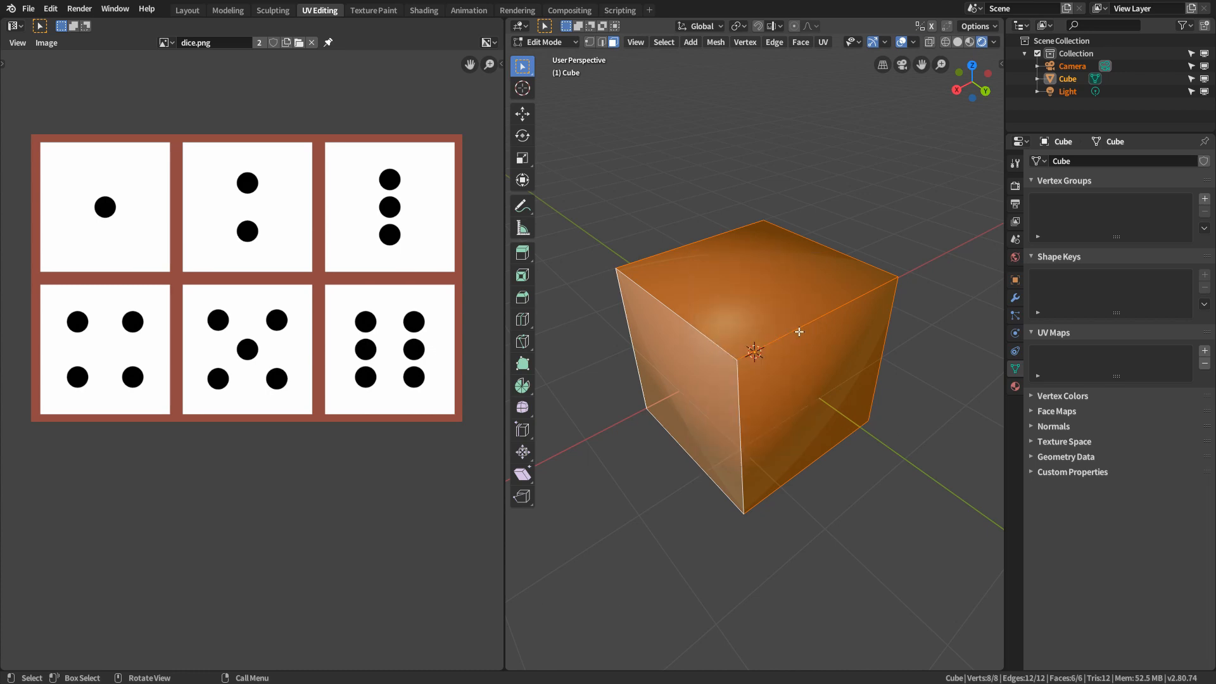
Switch to edge selection and mark the top face's front-right edge as a seam.
left_click(800, 329)
left_click(797, 328)
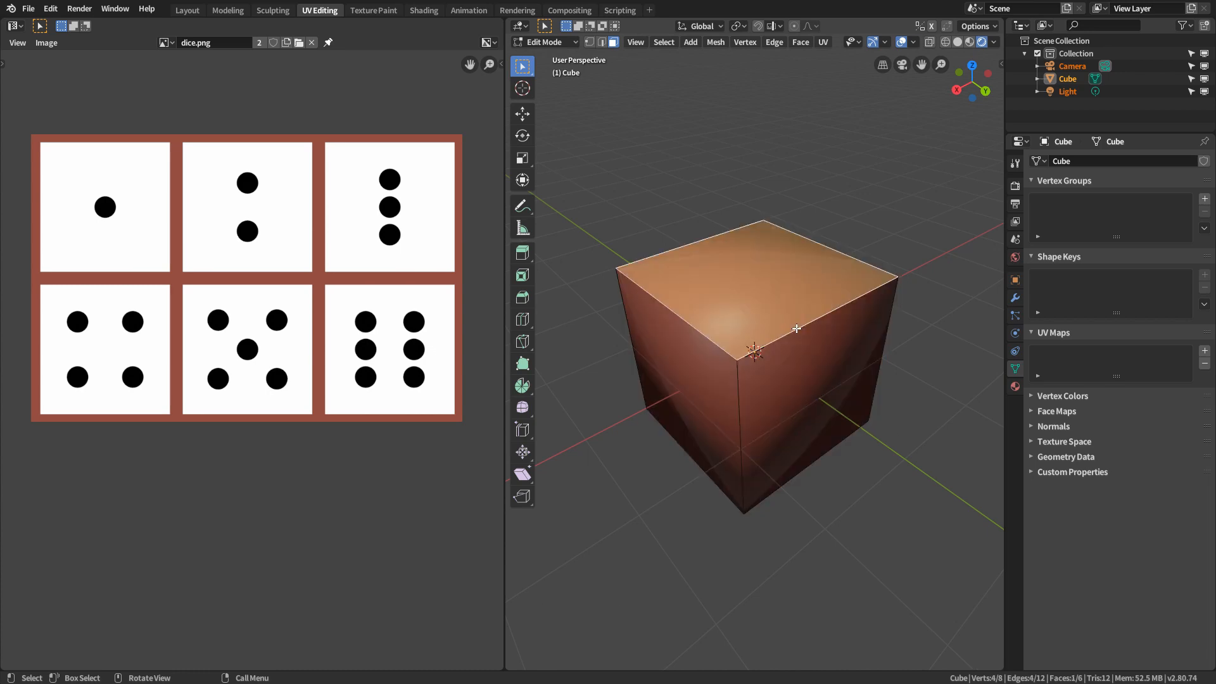
left_click(602, 42)
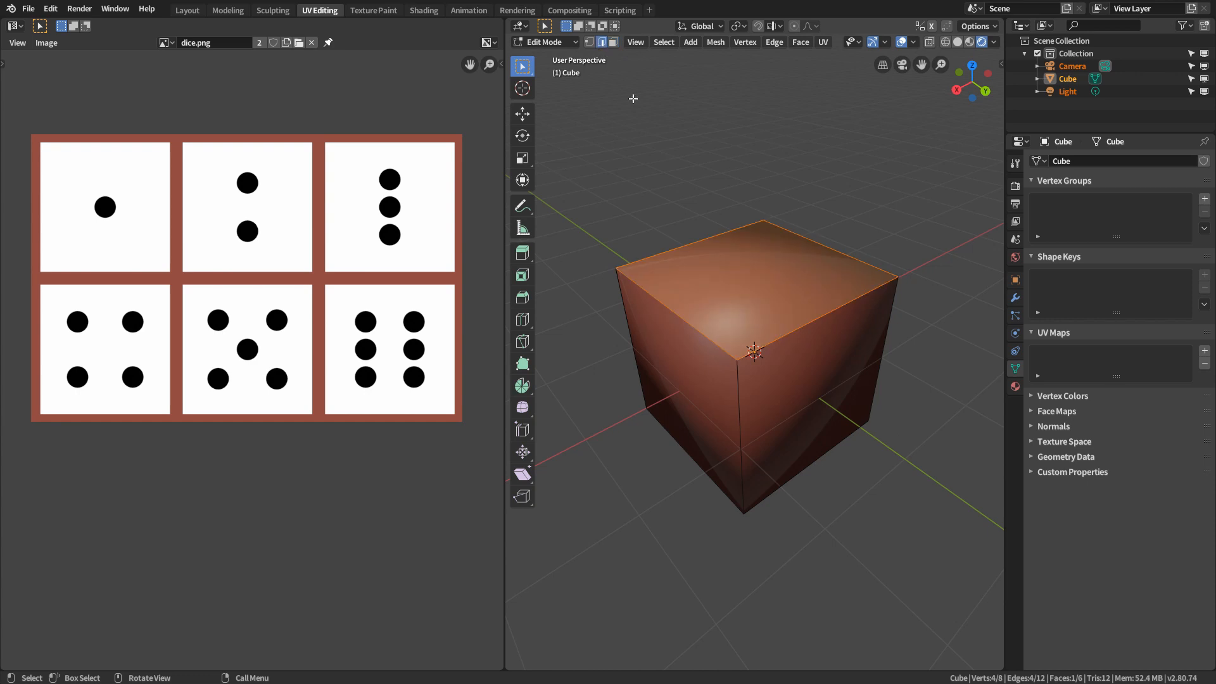
left_click(796, 331)
key("u")
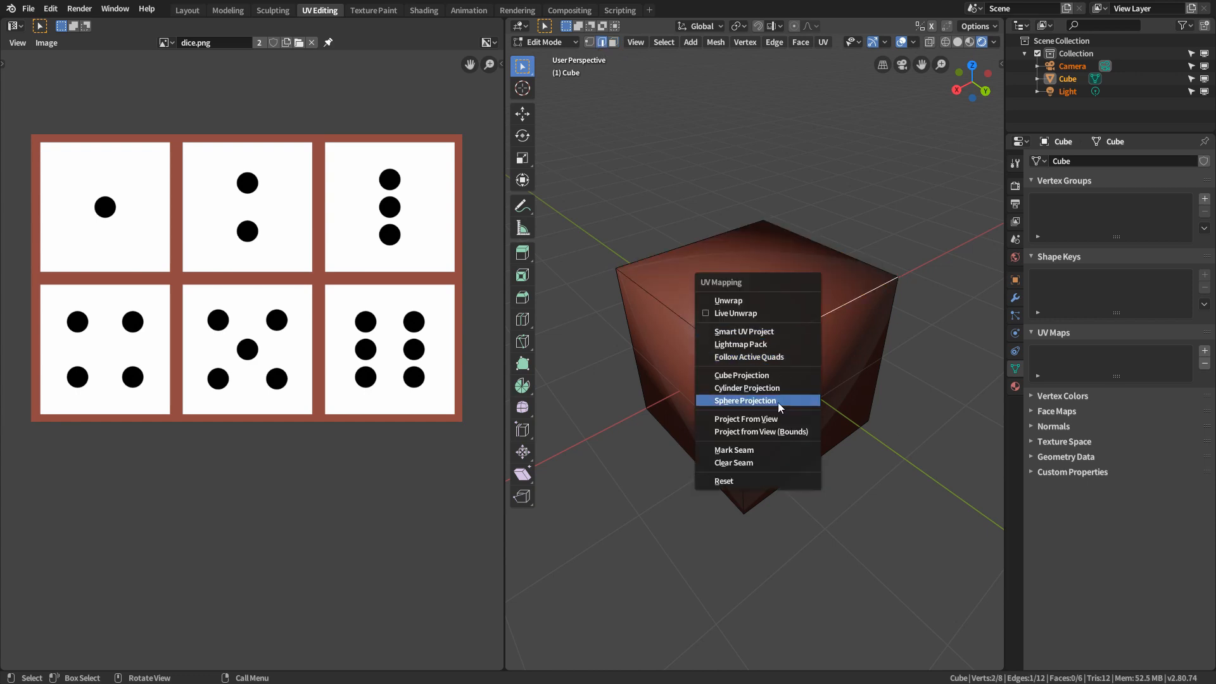
left_click(788, 450)
scroll(787, 443, "up", 3)
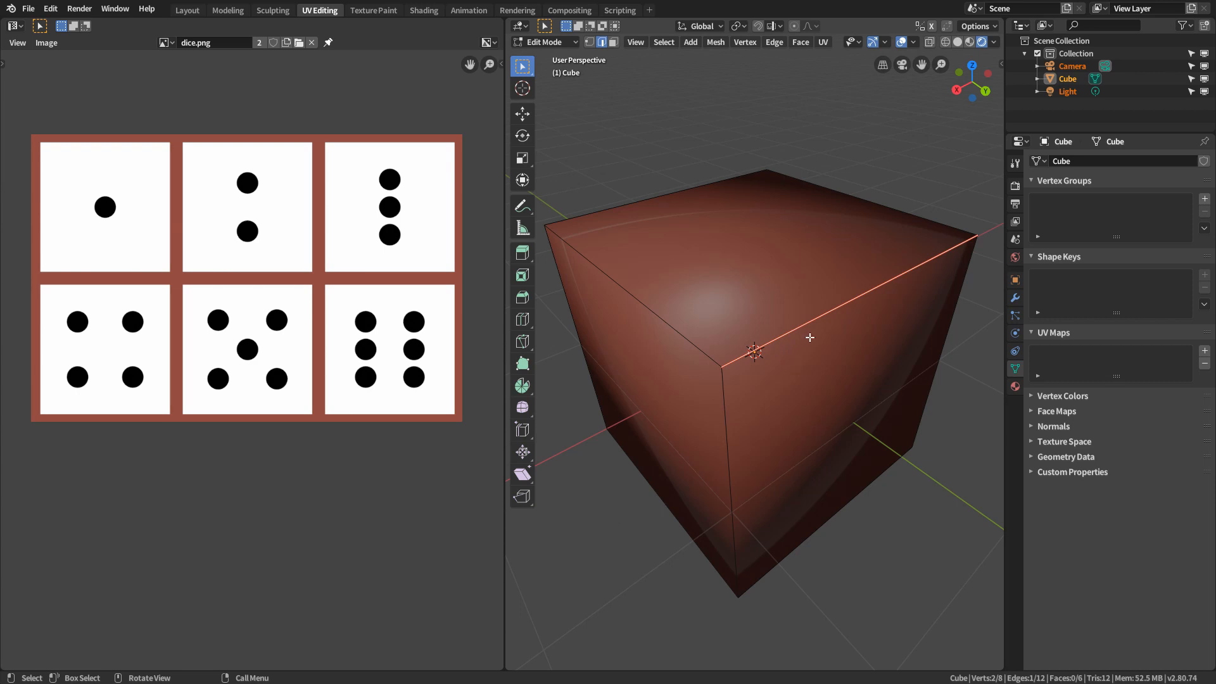
Mark the top face's front-left edge as a seam and deselect everything.
left_click(575, 427)
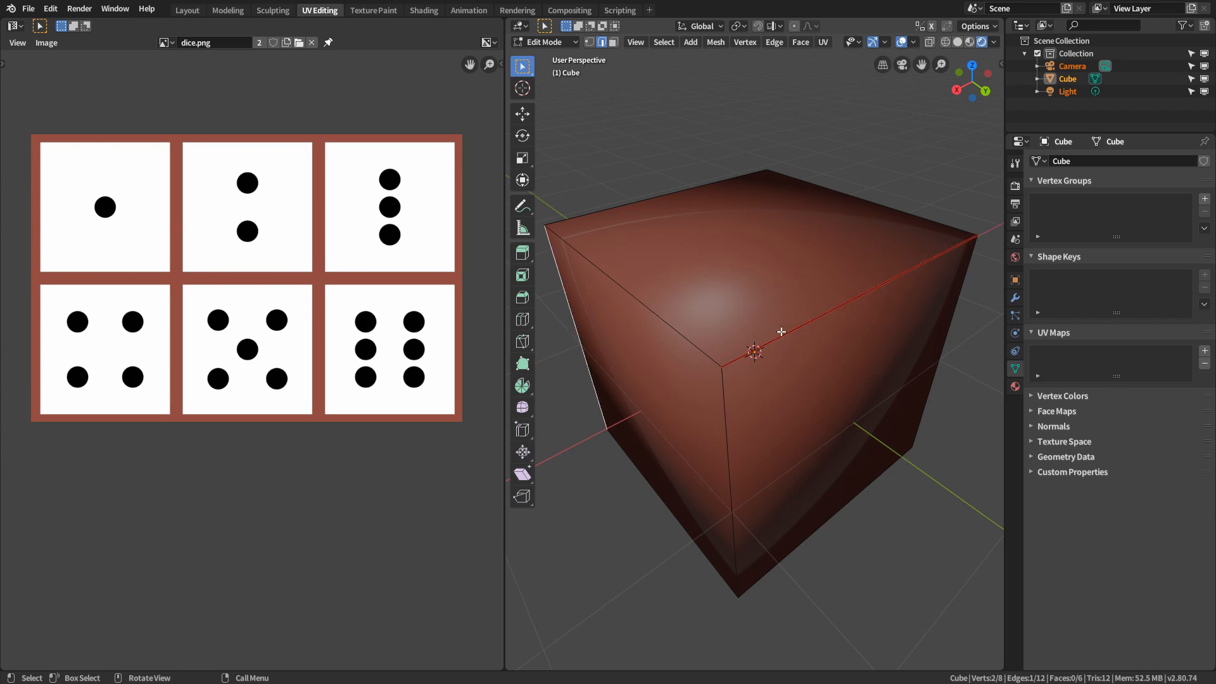
left_click(661, 321)
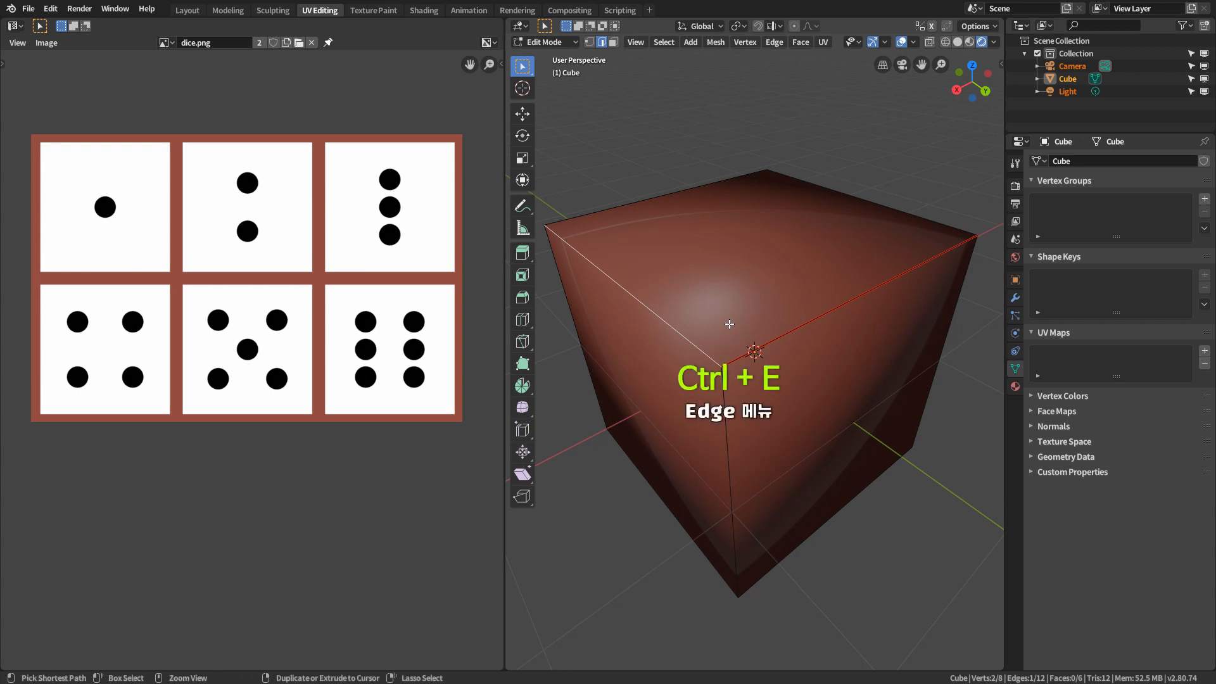
key("ctrl+e")
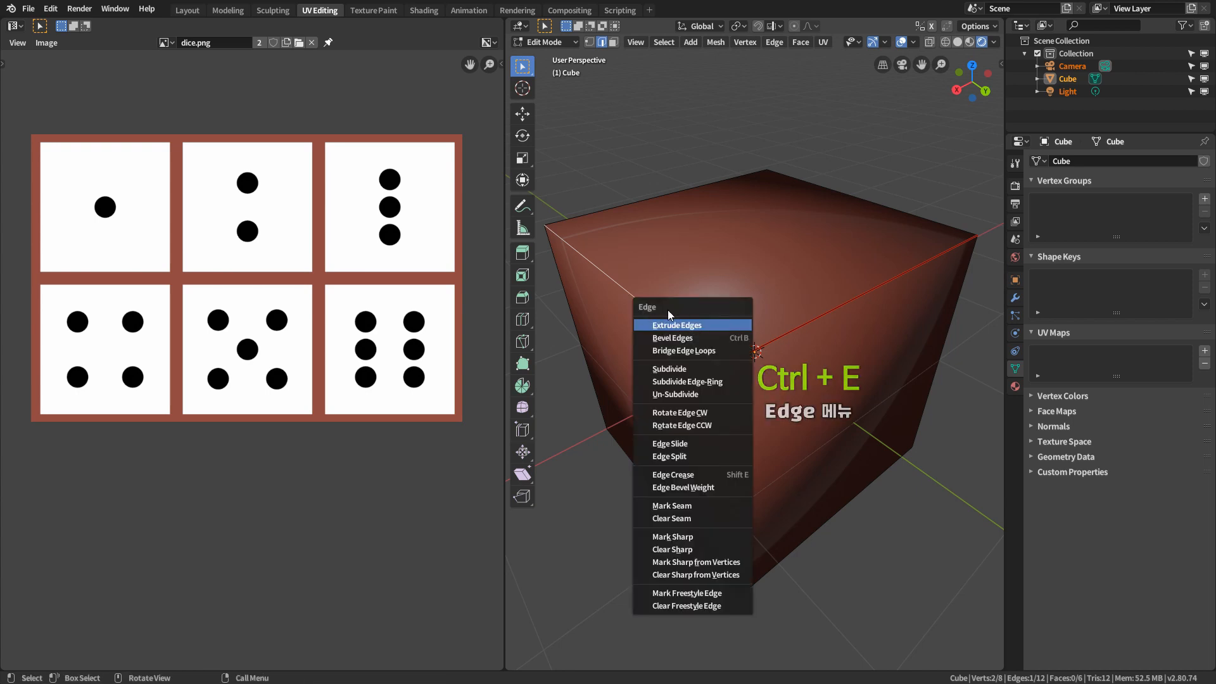
left_click(704, 504)
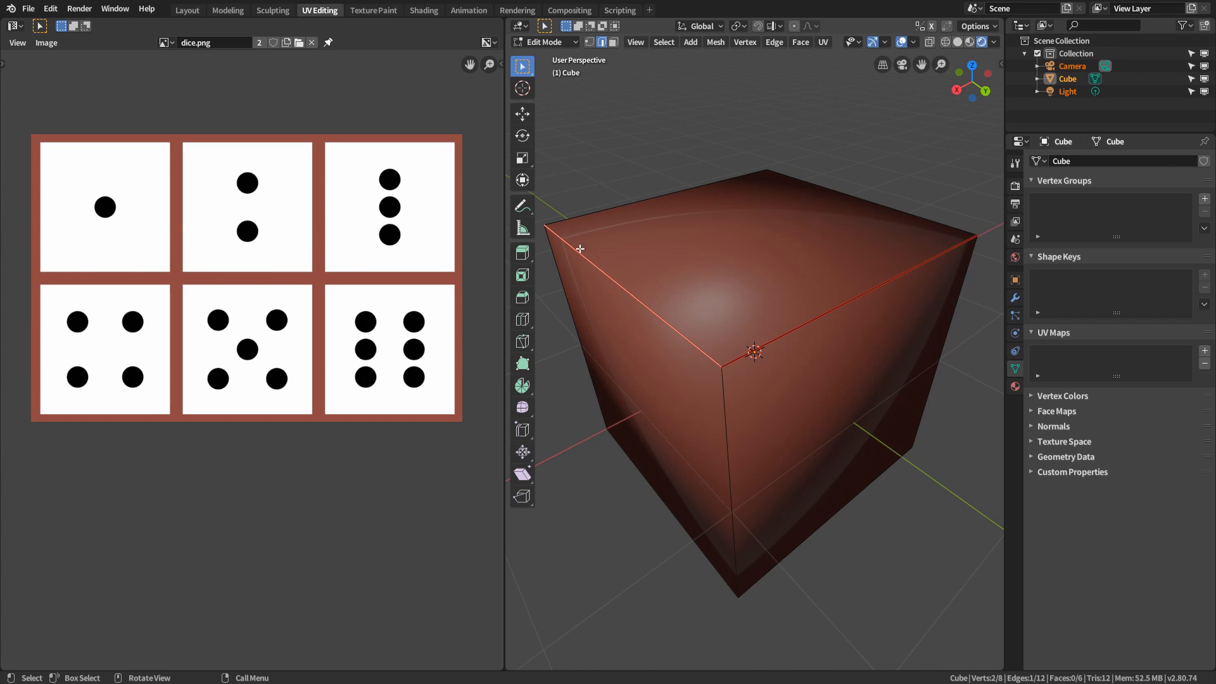
left_click(724, 408)
left_click(960, 561)
middle_click_drag(830, 392, 795, 405)
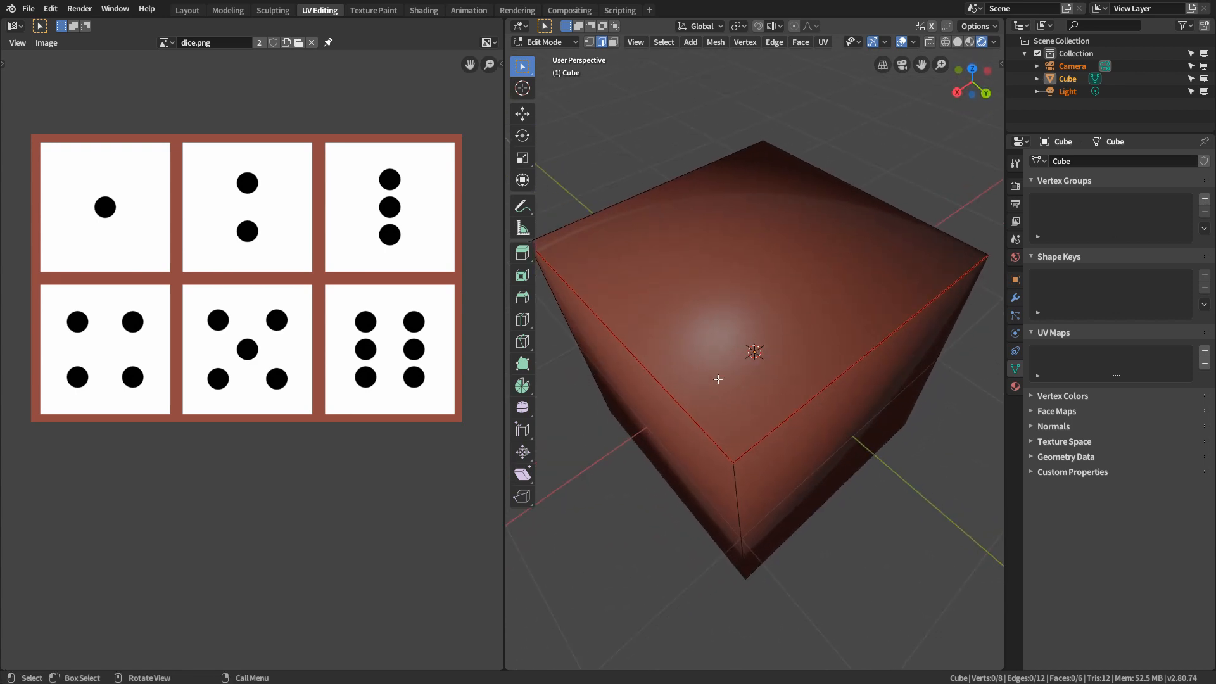
Clear the seams from the two front edges of the cube's top face.
left_click(660, 385)
key("u")
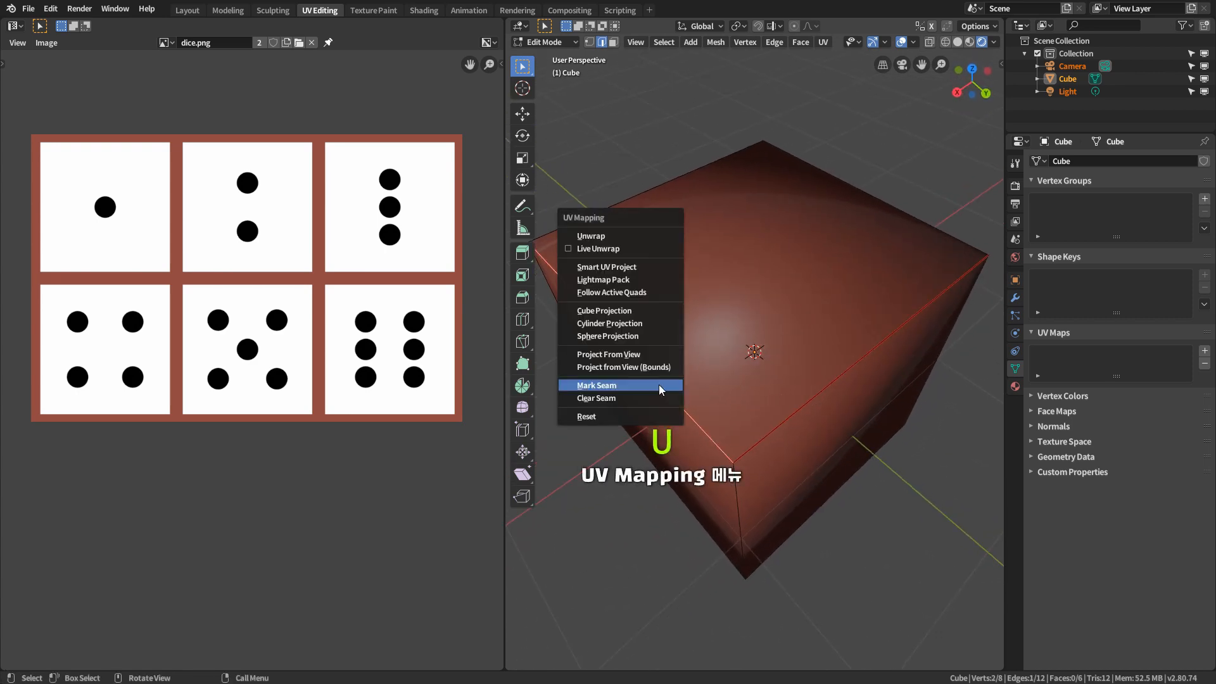
left_click(621, 398)
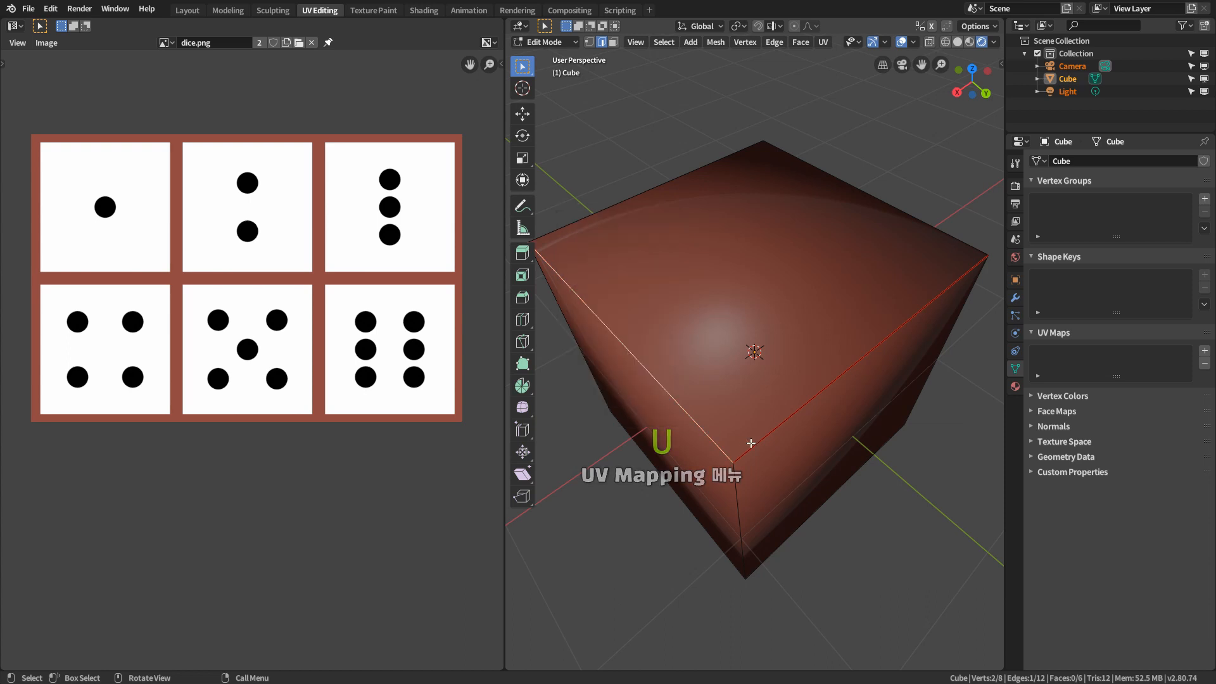
left_click(819, 409)
key("u")
left_click(823, 406)
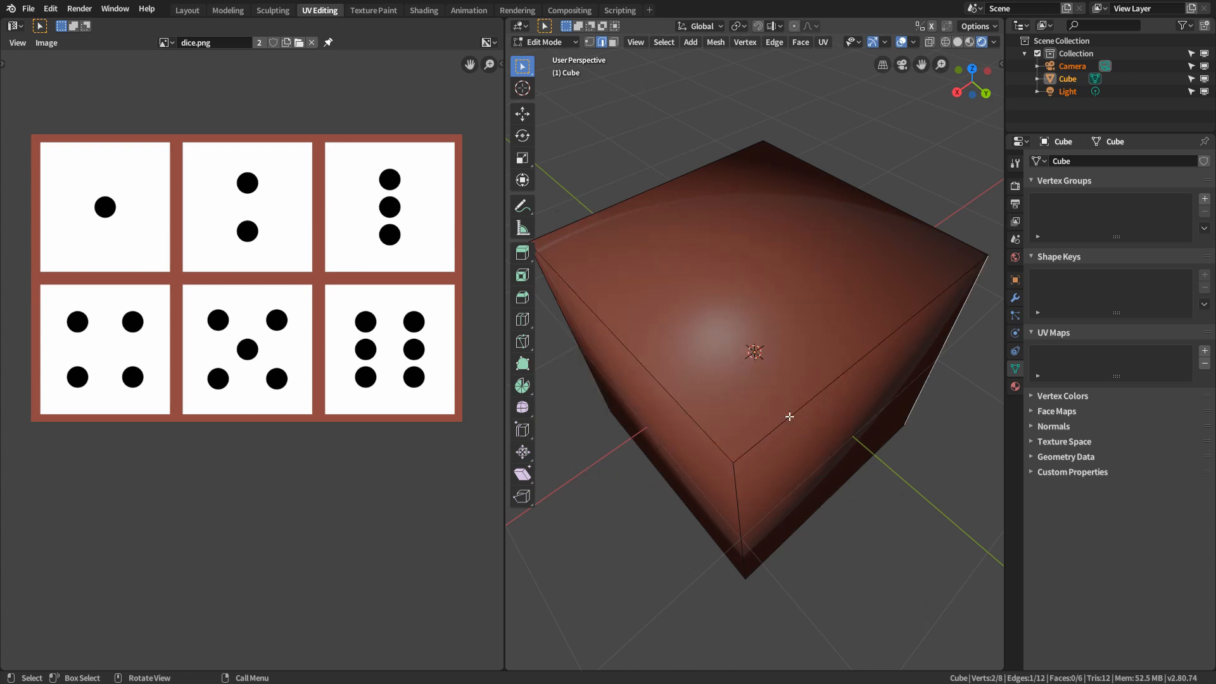
Switch to face selection and mark the whole border of the cube's top face as a seam.
left_click(613, 42)
left_click(758, 281)
key("u")
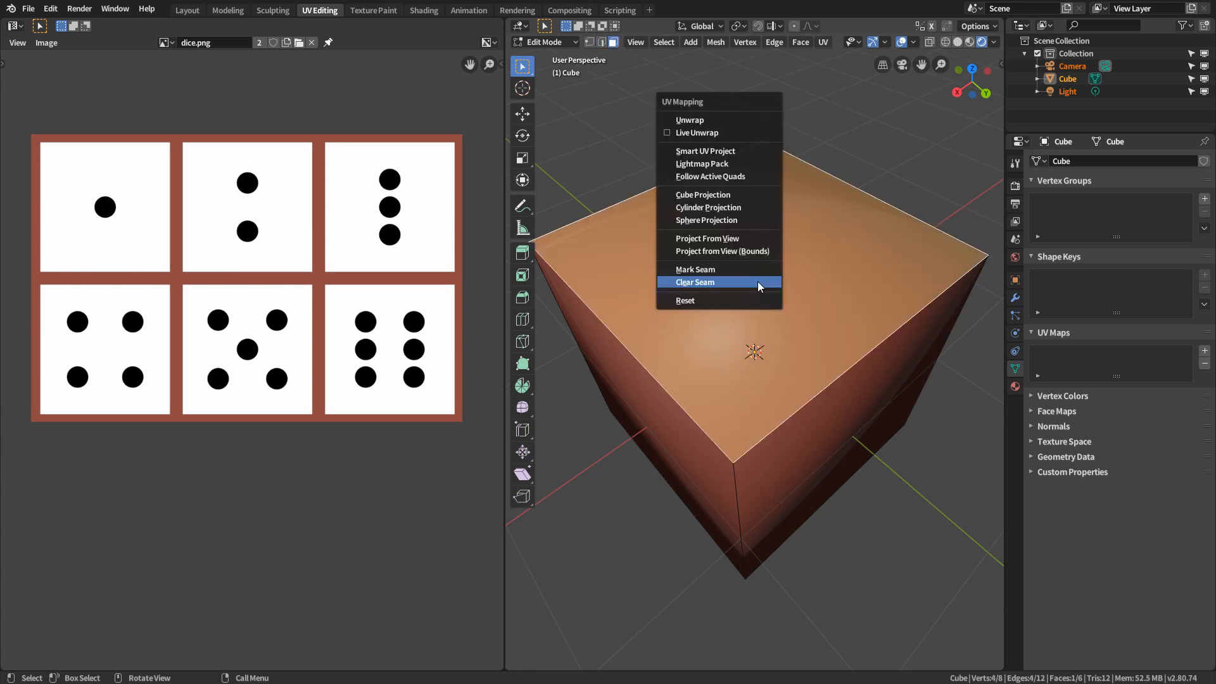
left_click(725, 271)
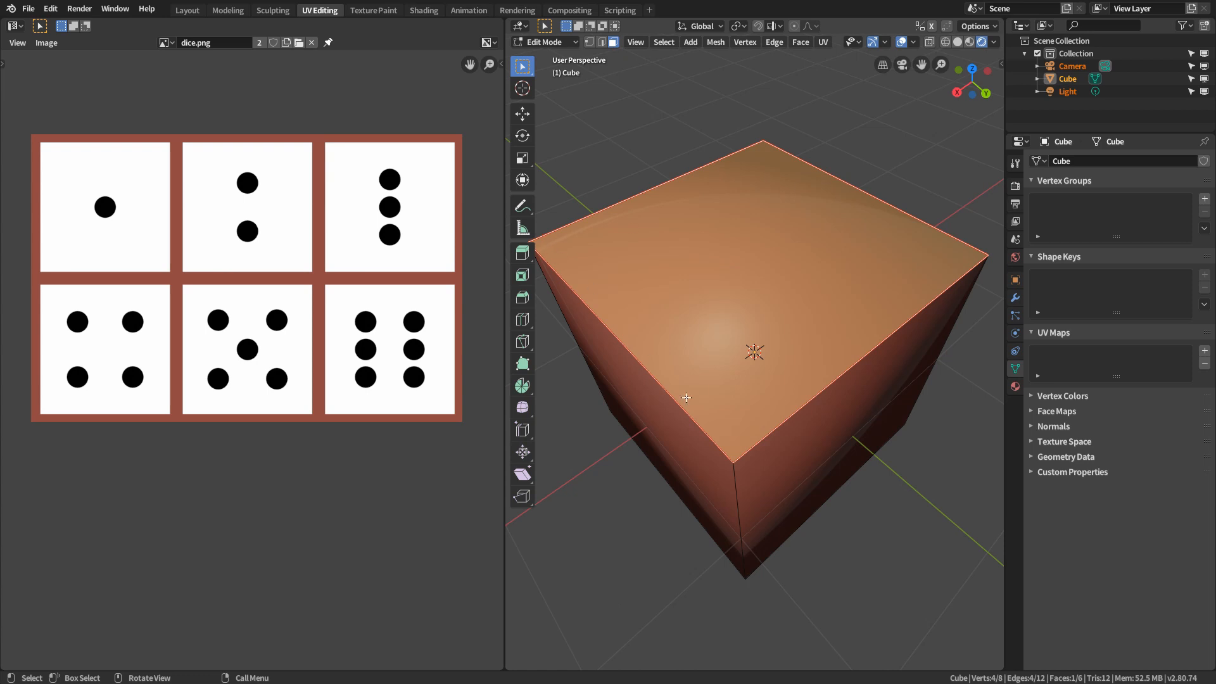
left_click(978, 331)
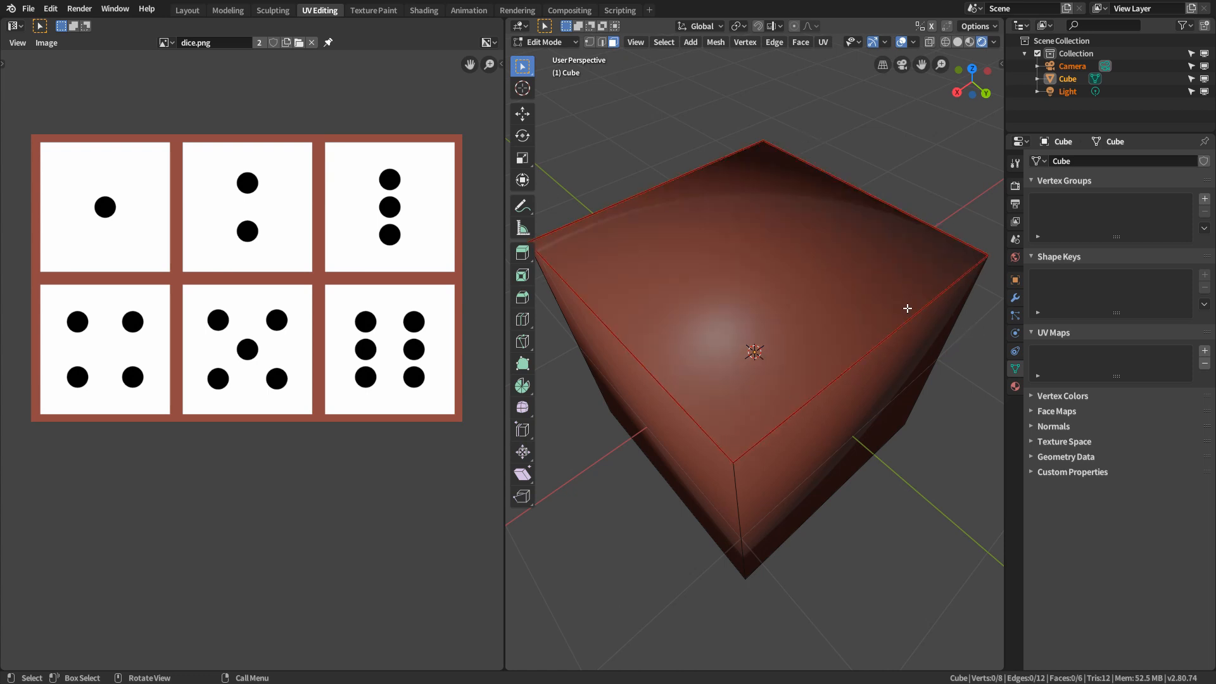
Select the cube's top face and clear the seams around it.
left_click(735, 272)
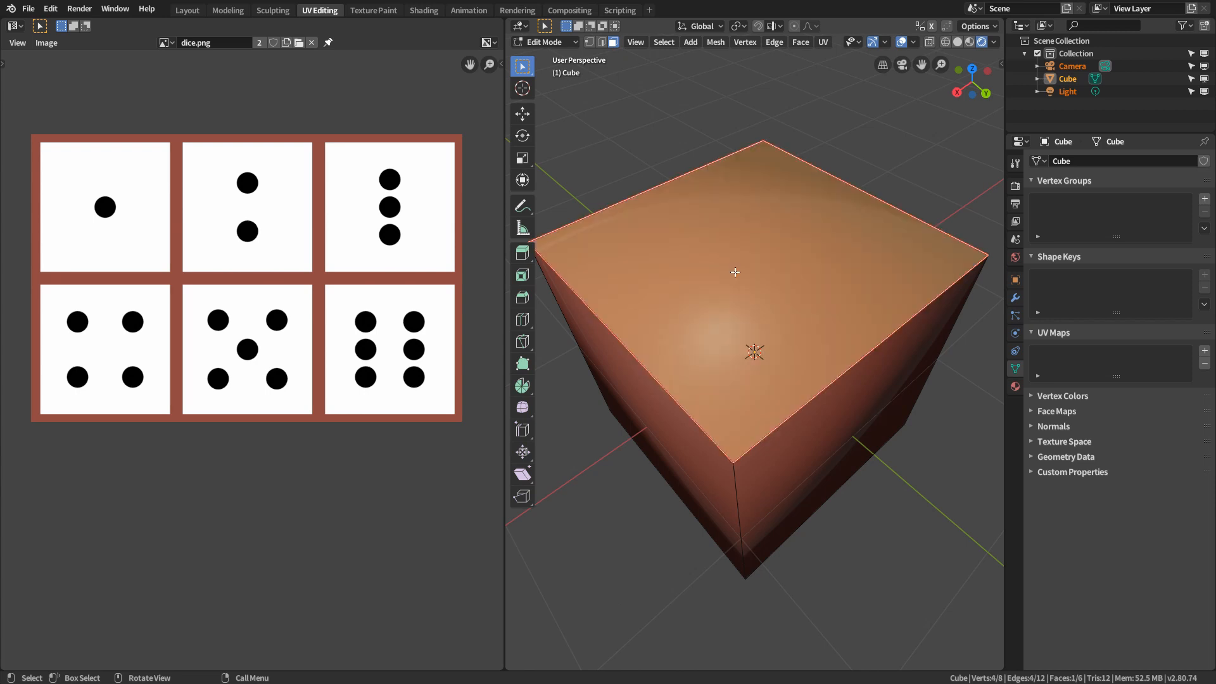
key("u")
left_click(730, 283)
left_click(969, 366)
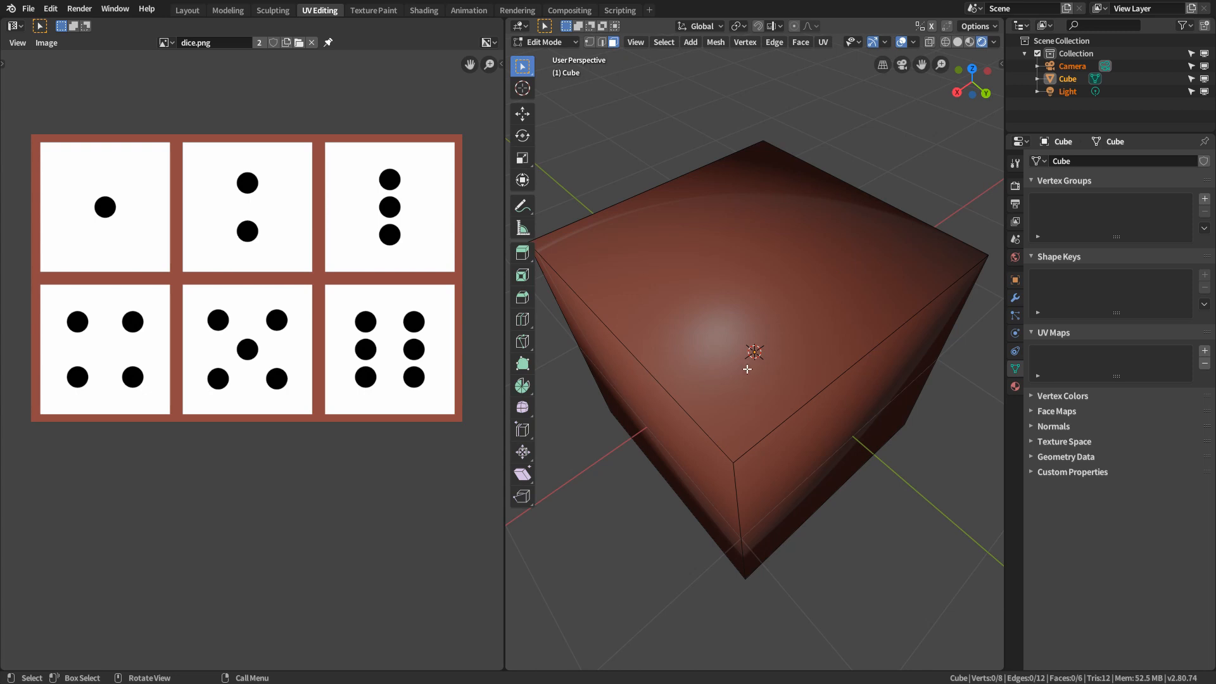
Select all the cube's faces and apply Unwrap without any seams.
key("a")
key("u")
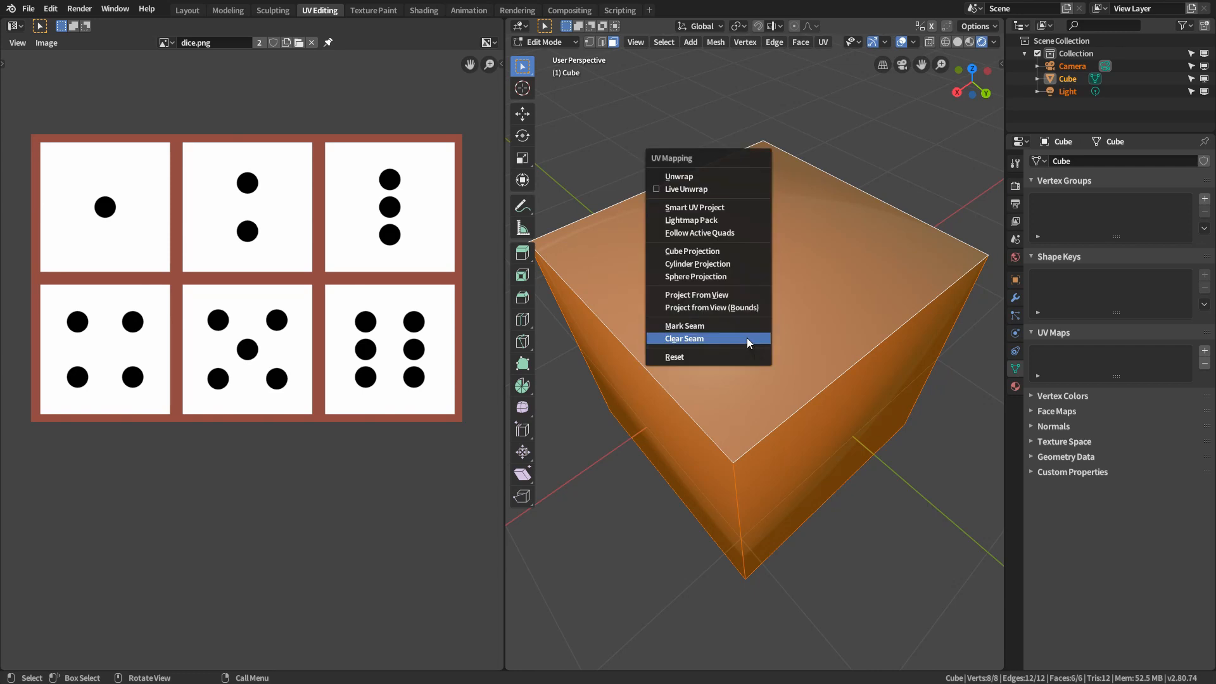
left_click(697, 178)
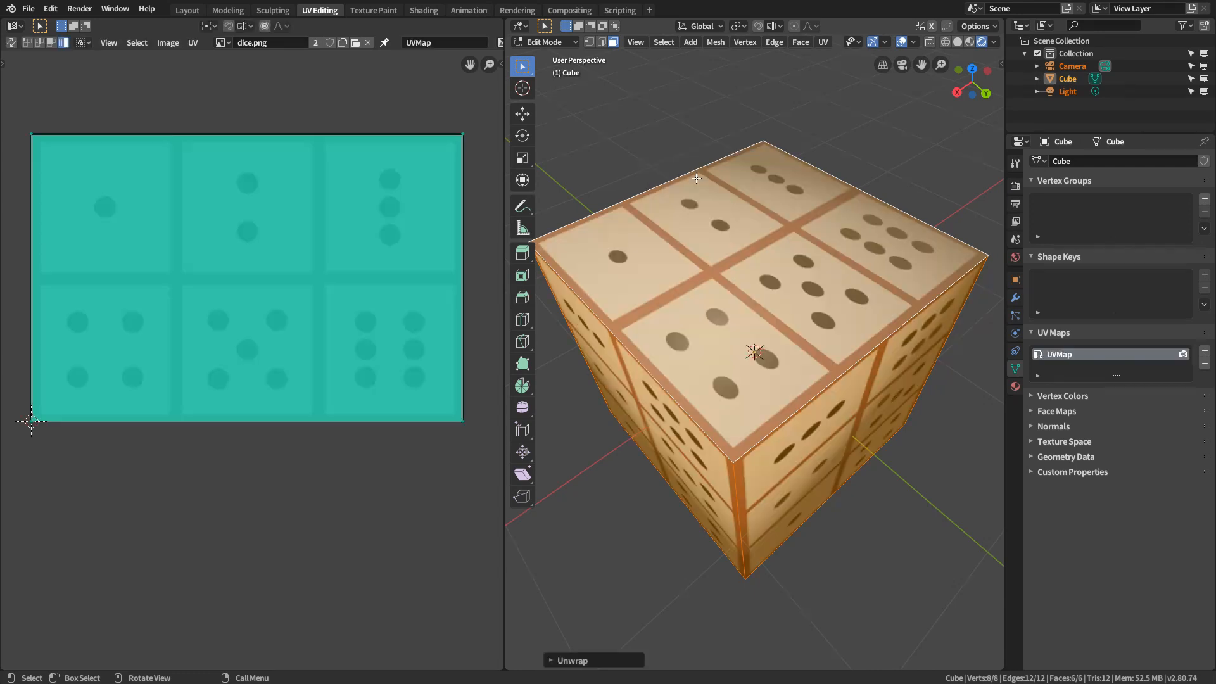
Select an island from the overlapping stack in the UV editor and move it below the dice image.
scroll(304, 338, "down", 3)
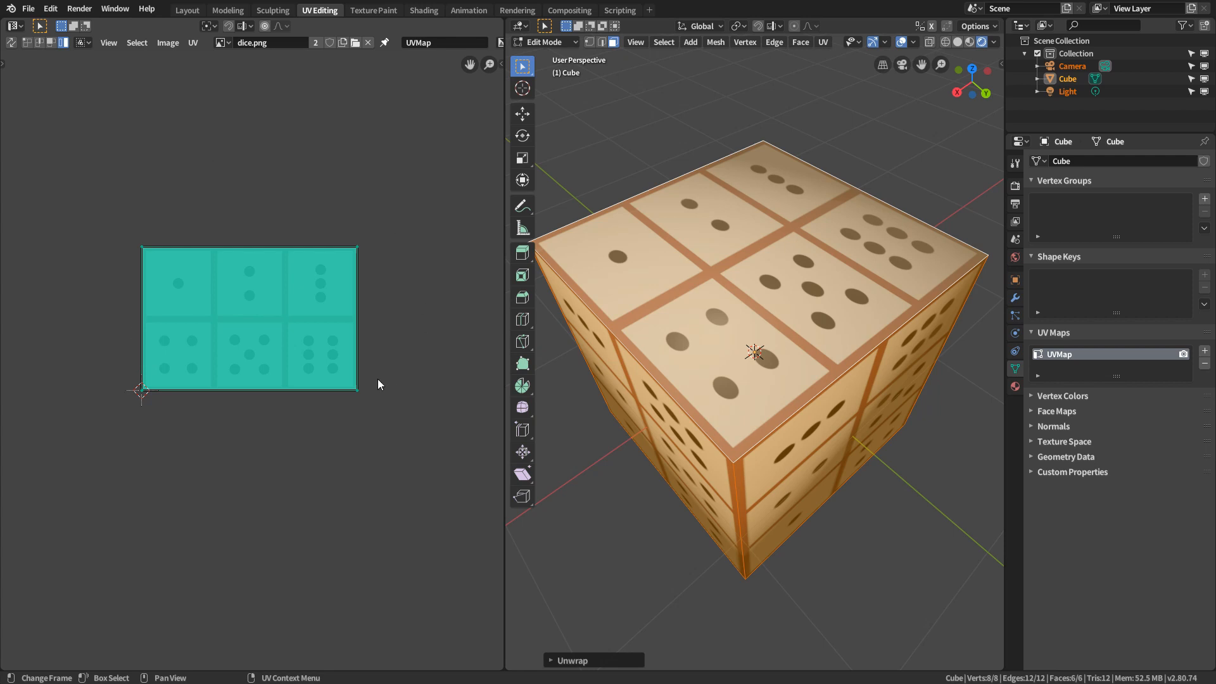
key("alt+a")
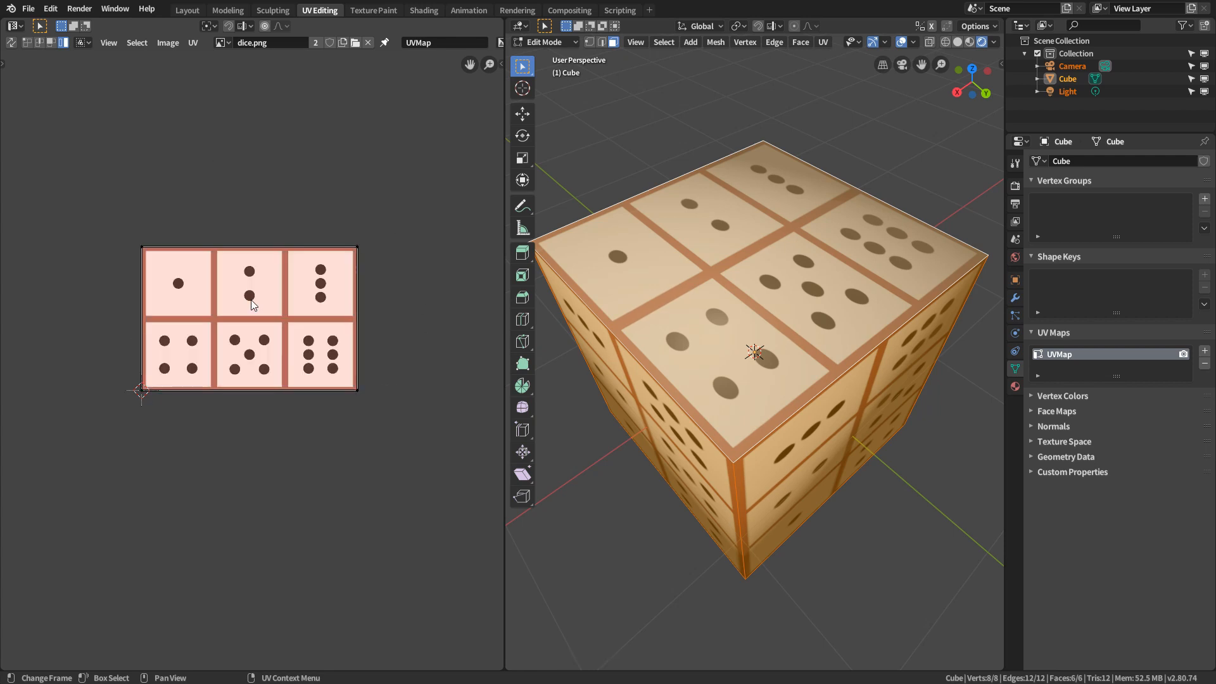
key("a")
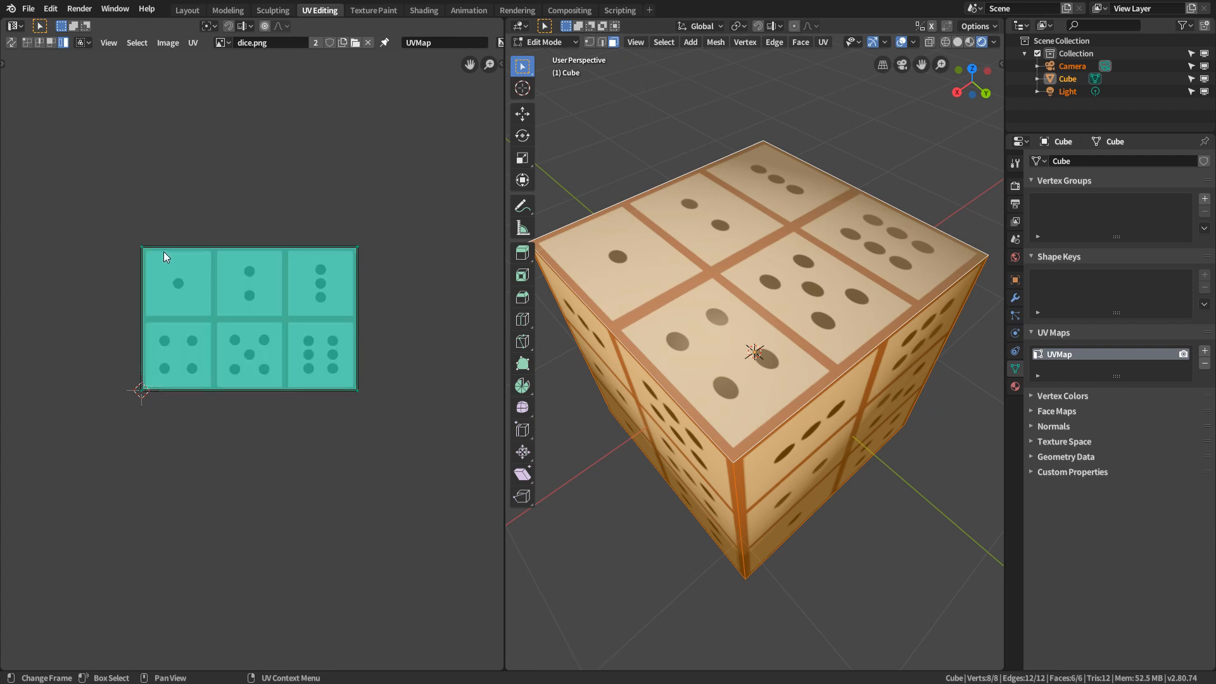
key("g")
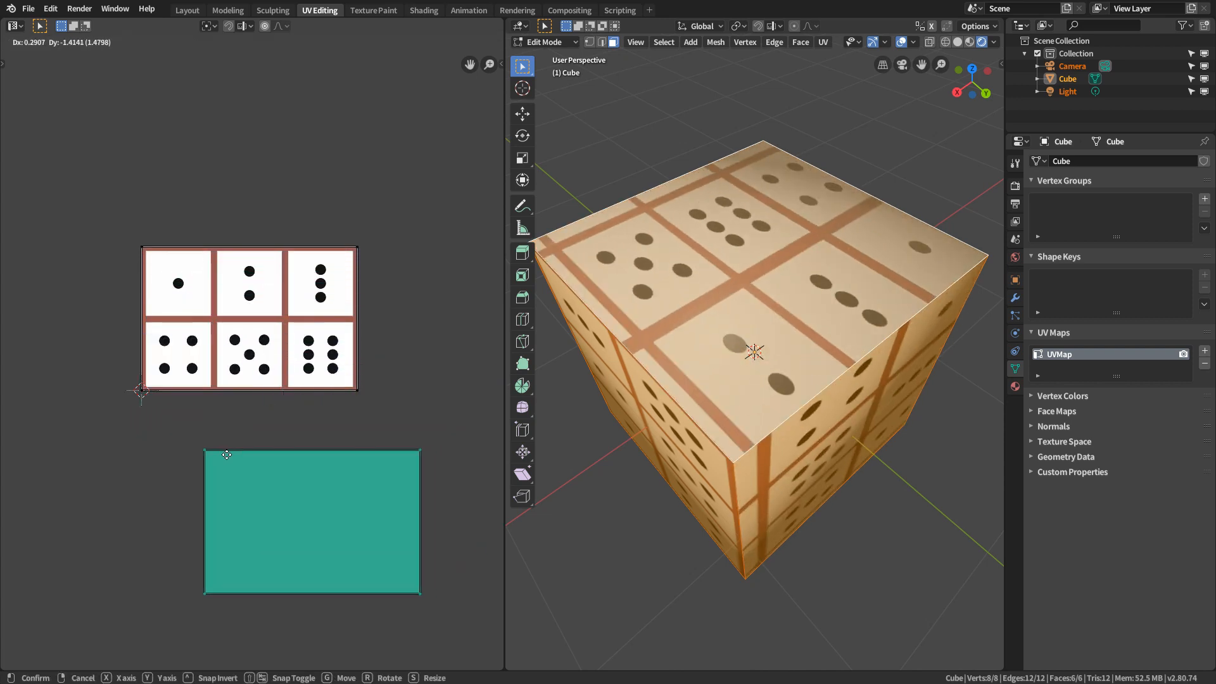
left_click(227, 455)
Move two more overlapping islands off the dice image, placing them side by side above it, and deselect them.
left_click(184, 251)
key("g")
left_click(292, 97)
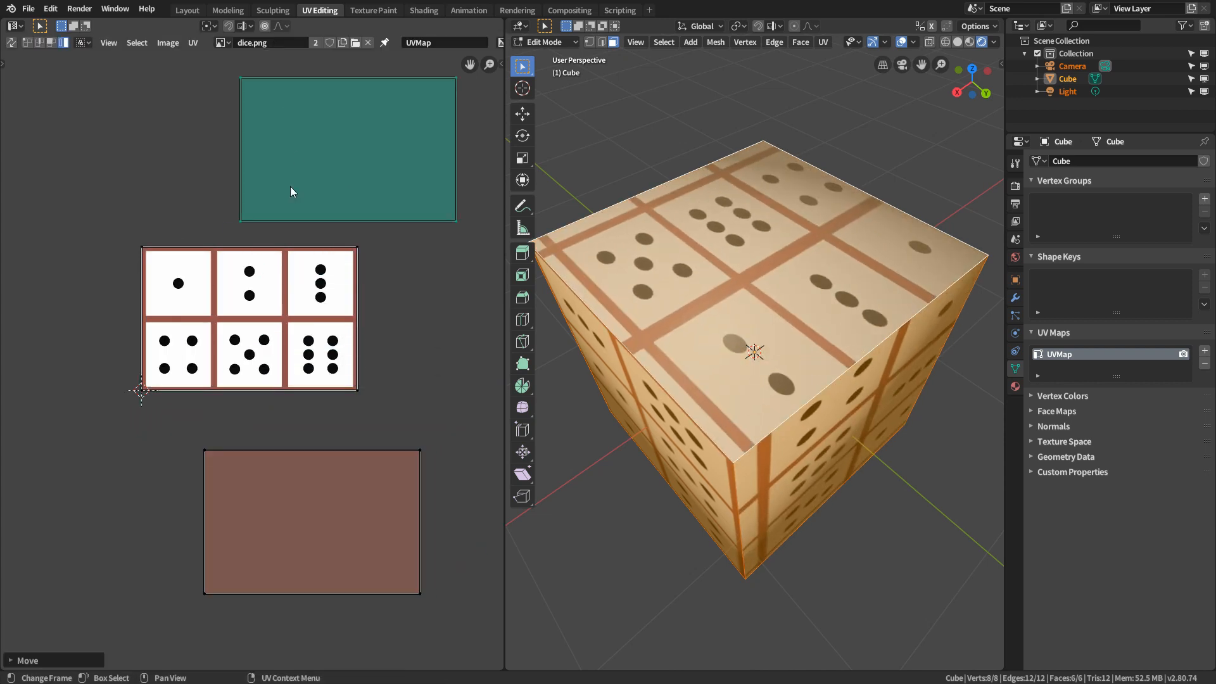
left_click(201, 268)
key("g")
left_click(137, 219)
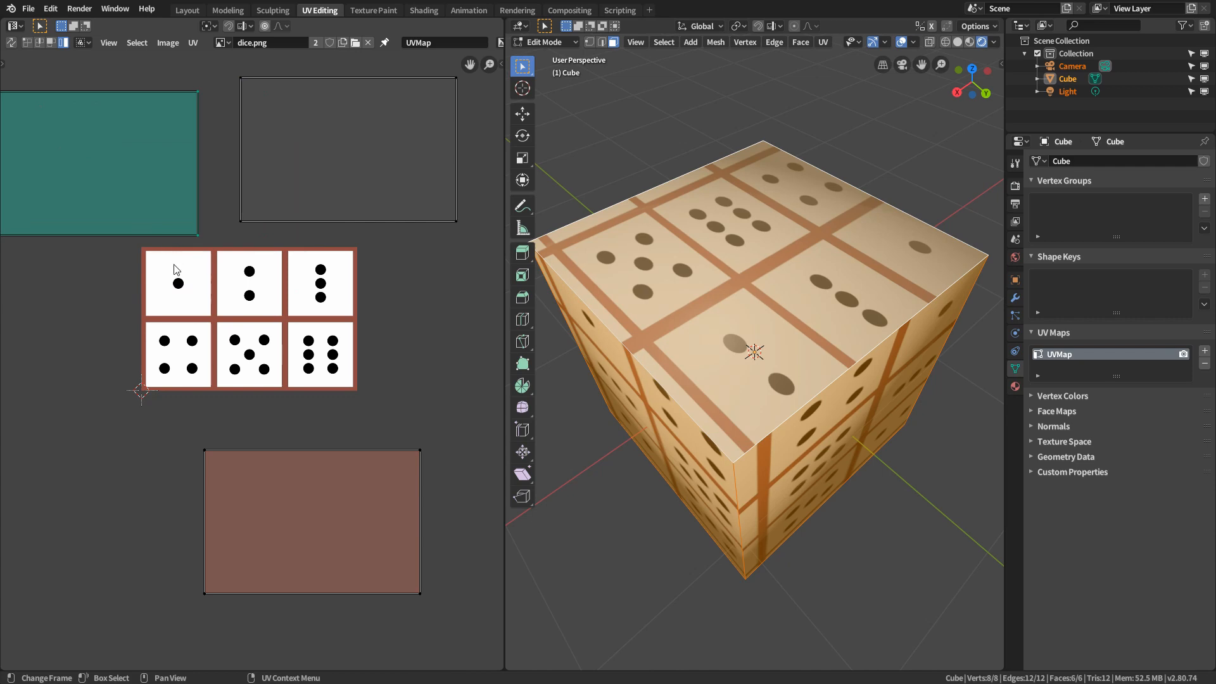
left_click(248, 318)
scroll(321, 339, "down", 3)
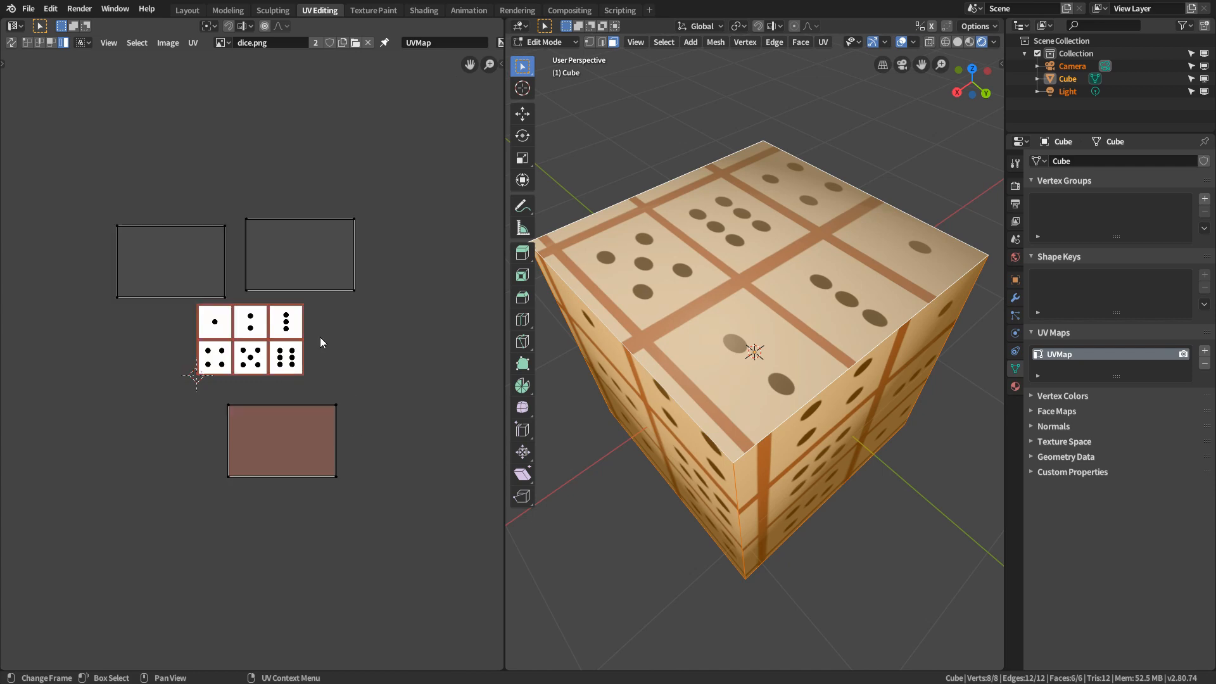
Spread the two upper UV islands farther apart, one left of the dice image and the other above its upper right corner.
middle_click_drag(320, 339, 367, 310)
left_click(283, 272)
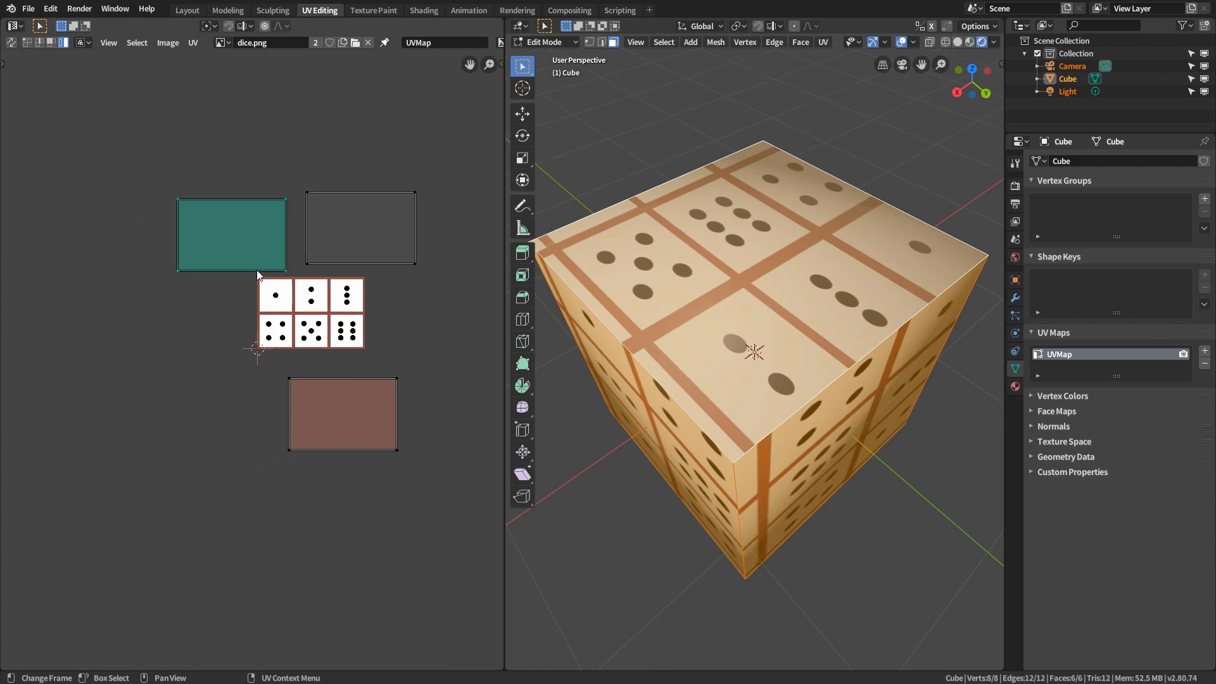
key("g")
left_click(232, 295)
left_click(414, 264)
key("g")
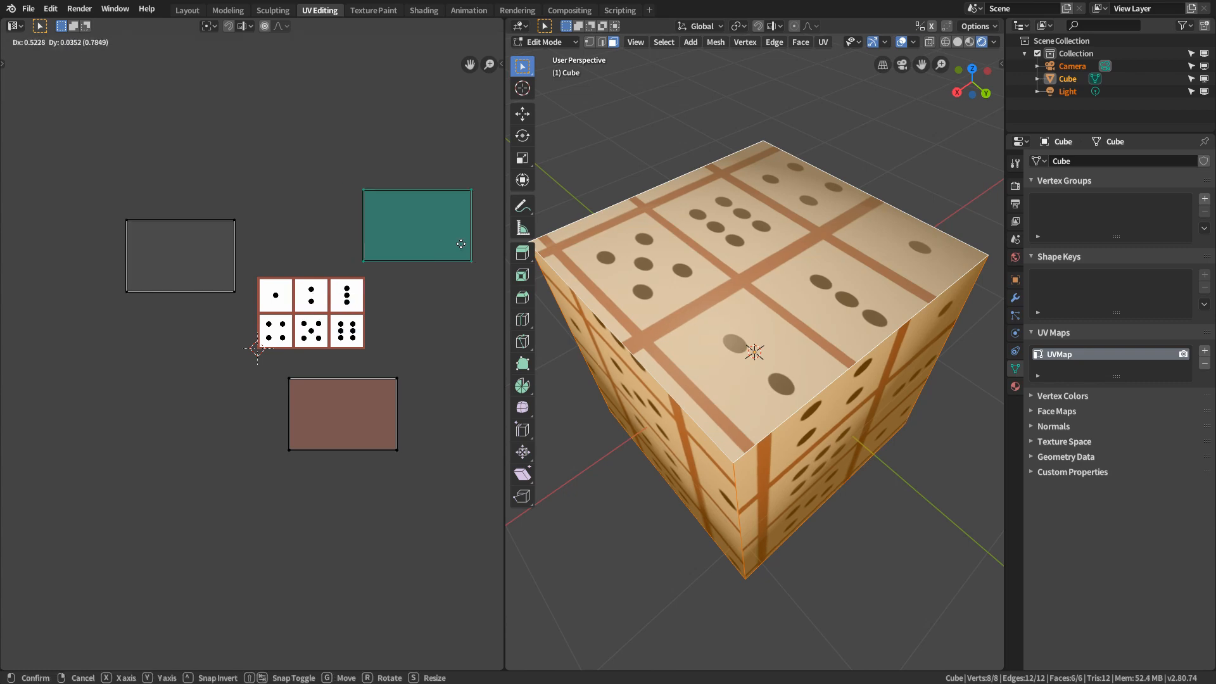
left_click(432, 239)
Reposition the lower UV island several times around the dice image, ending just below it.
left_click(378, 406)
key("g")
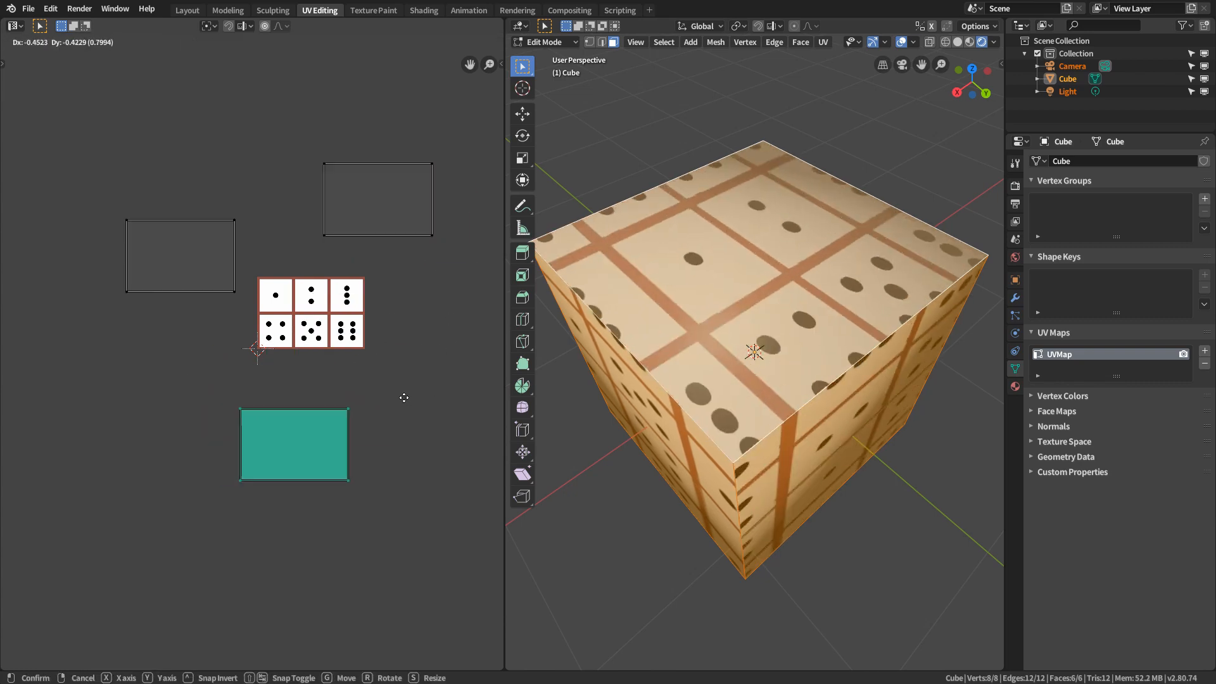
left_click(411, 321)
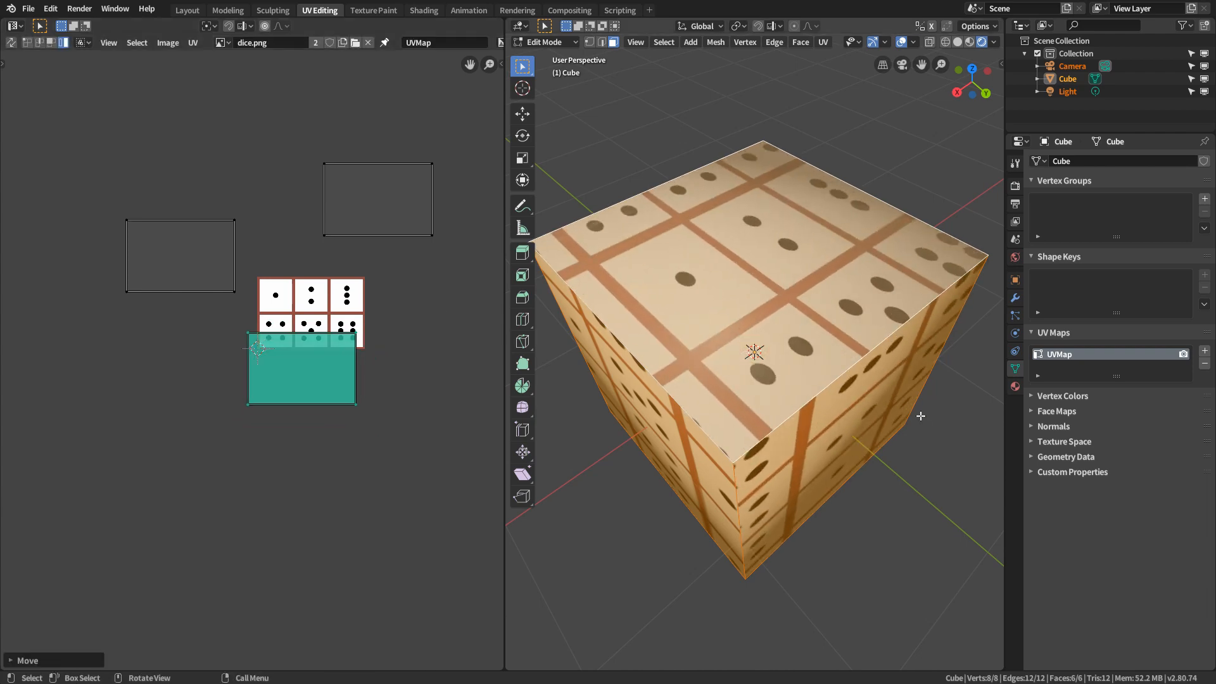
middle_click_drag(922, 416, 770, 519)
key("g")
left_click(367, 323)
middle_click_drag(640, 345, 765, 389)
key("g")
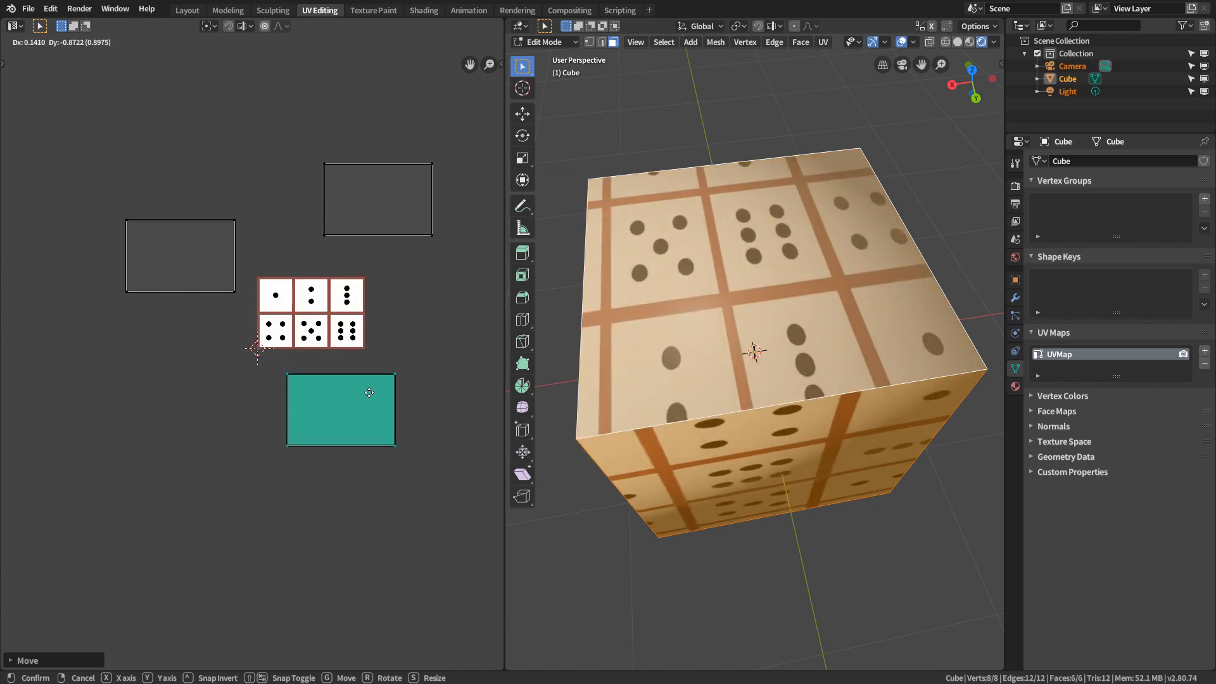
left_click(372, 386)
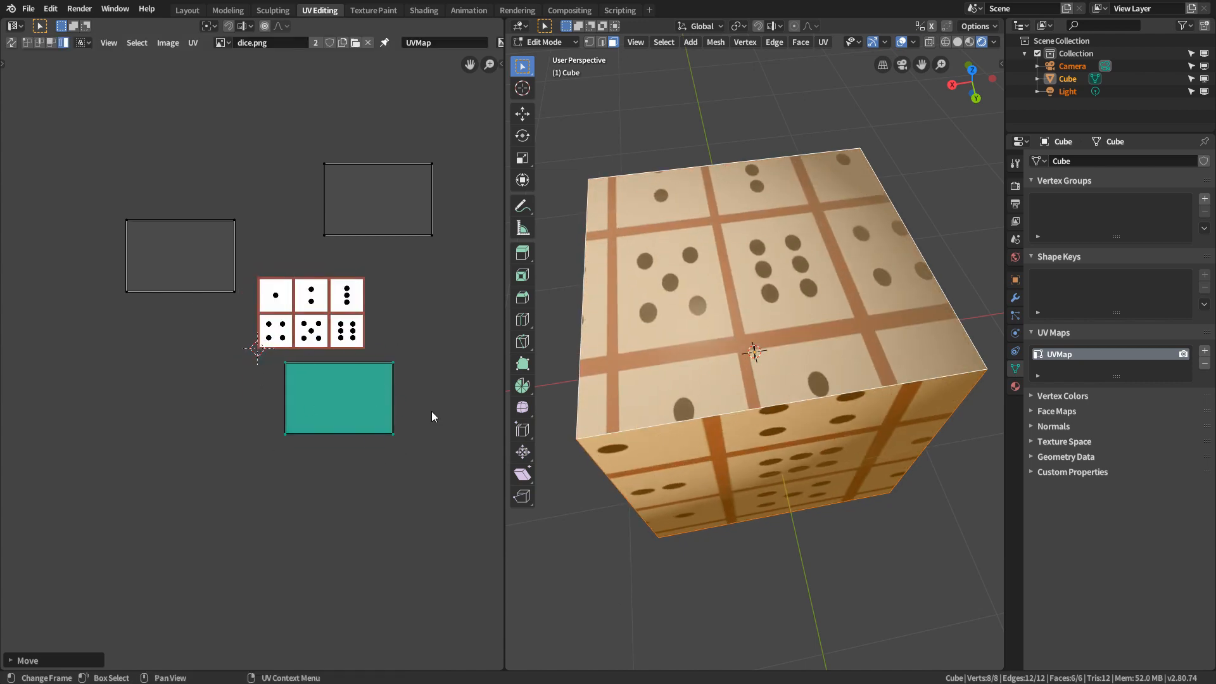
In UV vertex selection, pull individual corner vertices of the lower island's stacked faces away in different directions.
left_click(389, 366)
key("g")
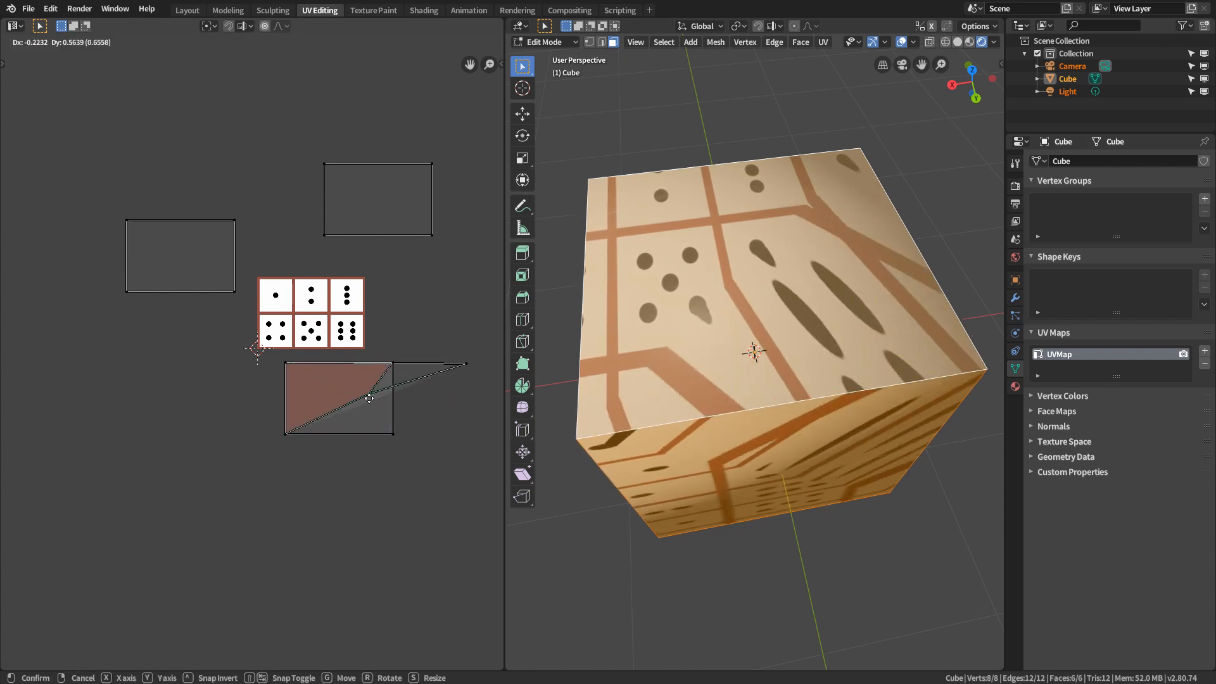
left_click(370, 398)
left_click(282, 363)
key("g")
left_click(366, 322)
left_click(291, 370)
key("g")
left_click(278, 380)
left_click(294, 438)
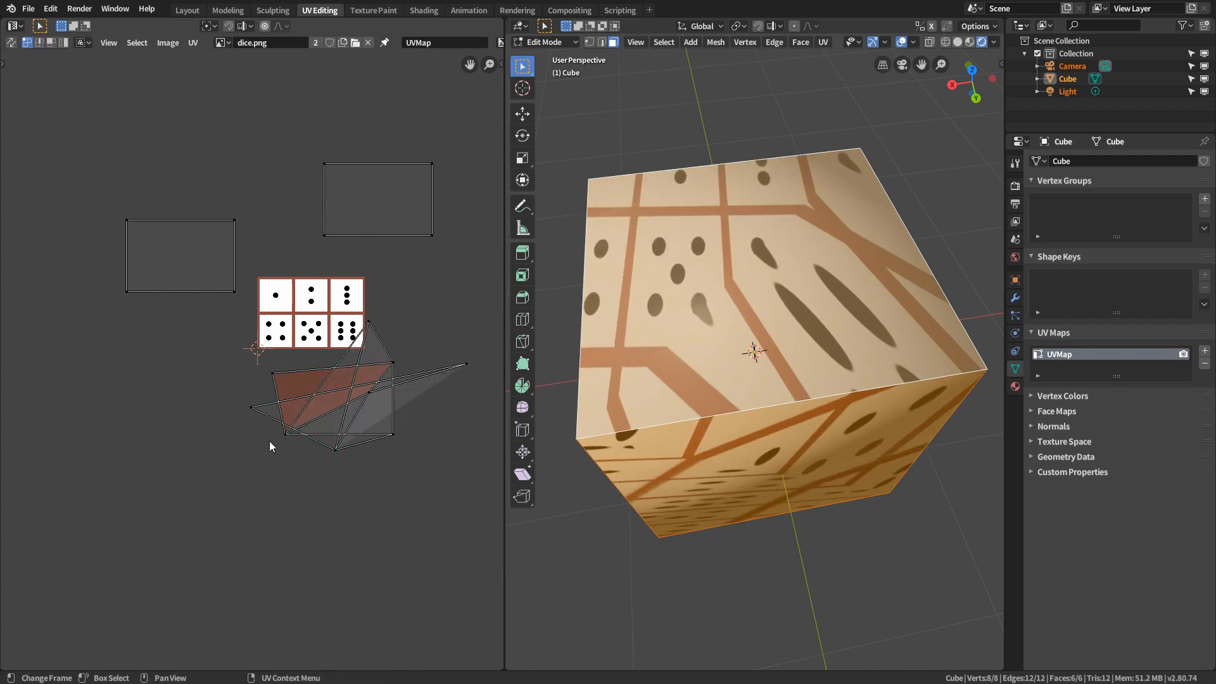
key("g")
left_click(401, 435)
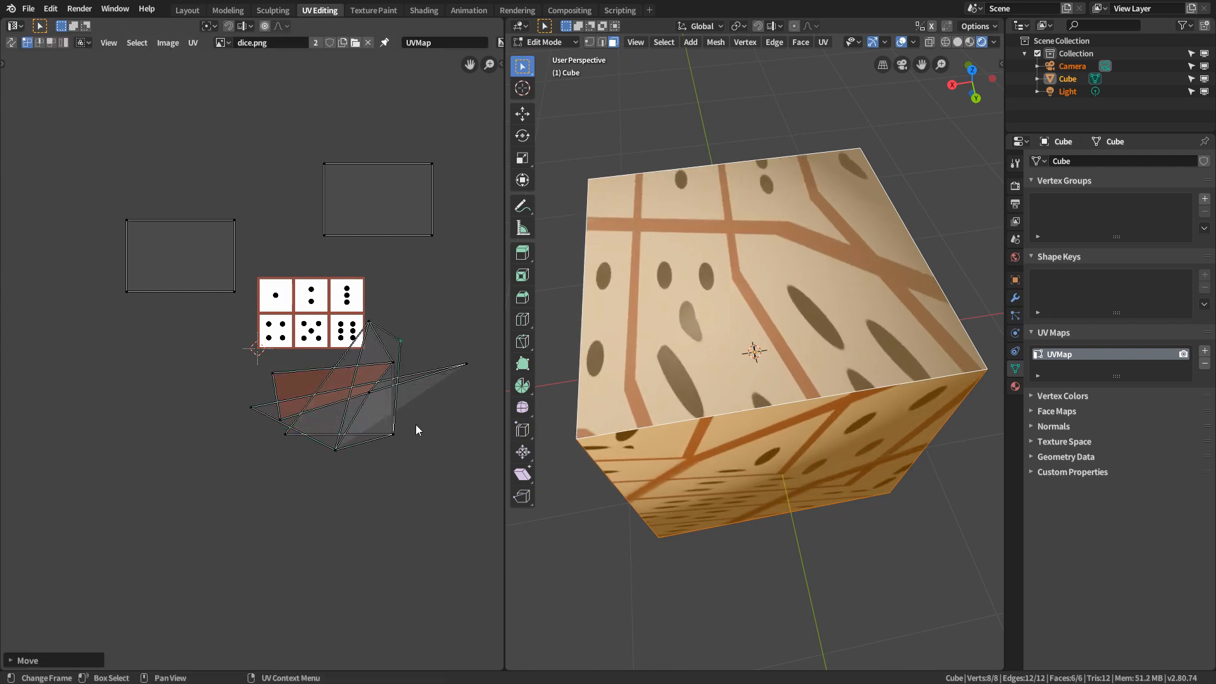
Remove the UVMap from the cube.
scroll(304, 394, "up", 3)
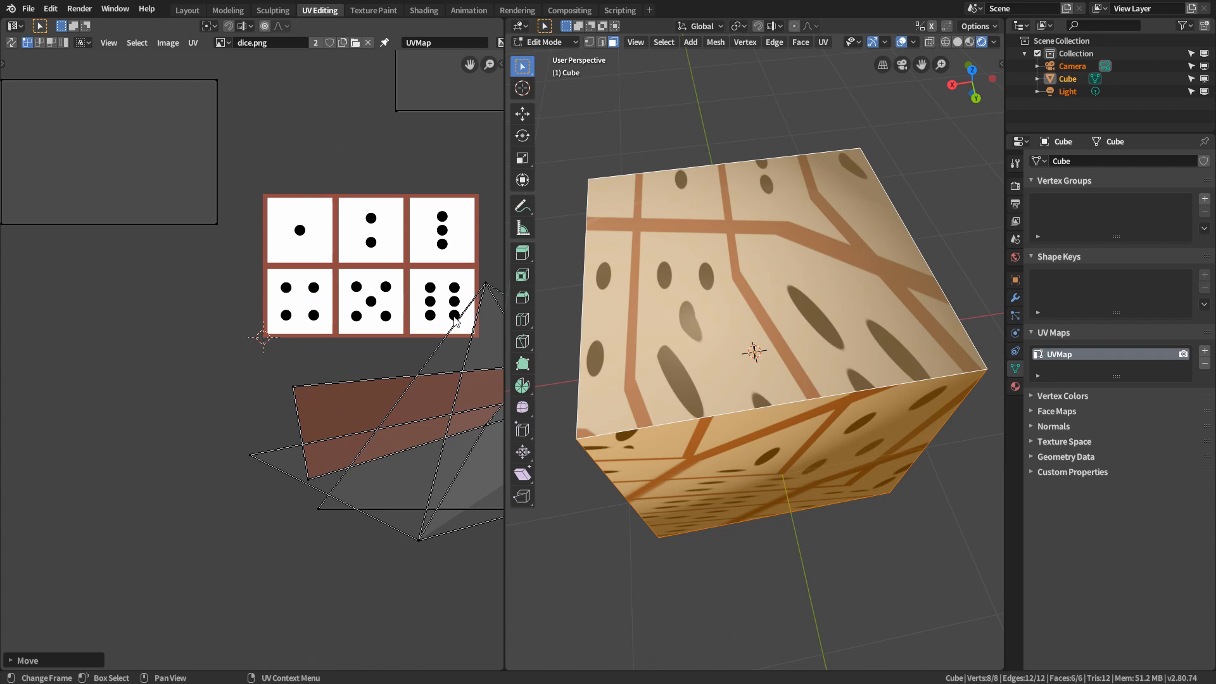
middle_click_drag(453, 319, 384, 410)
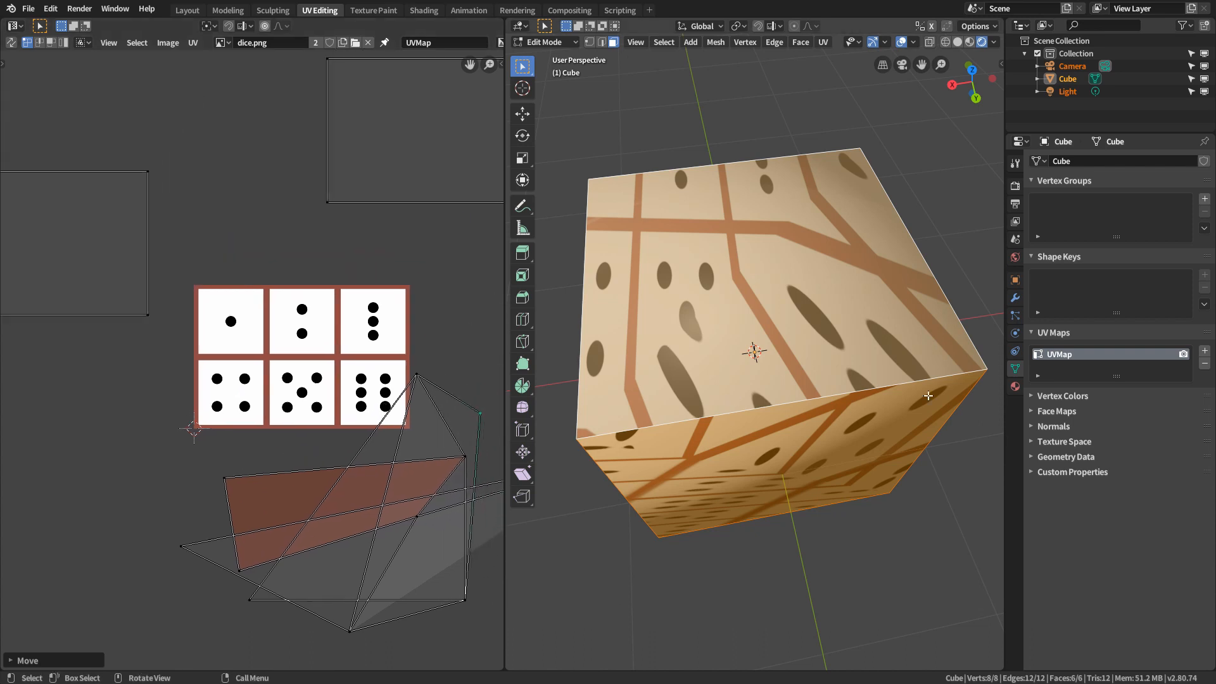
left_click(1205, 364)
middle_click_drag(728, 435, 752, 429)
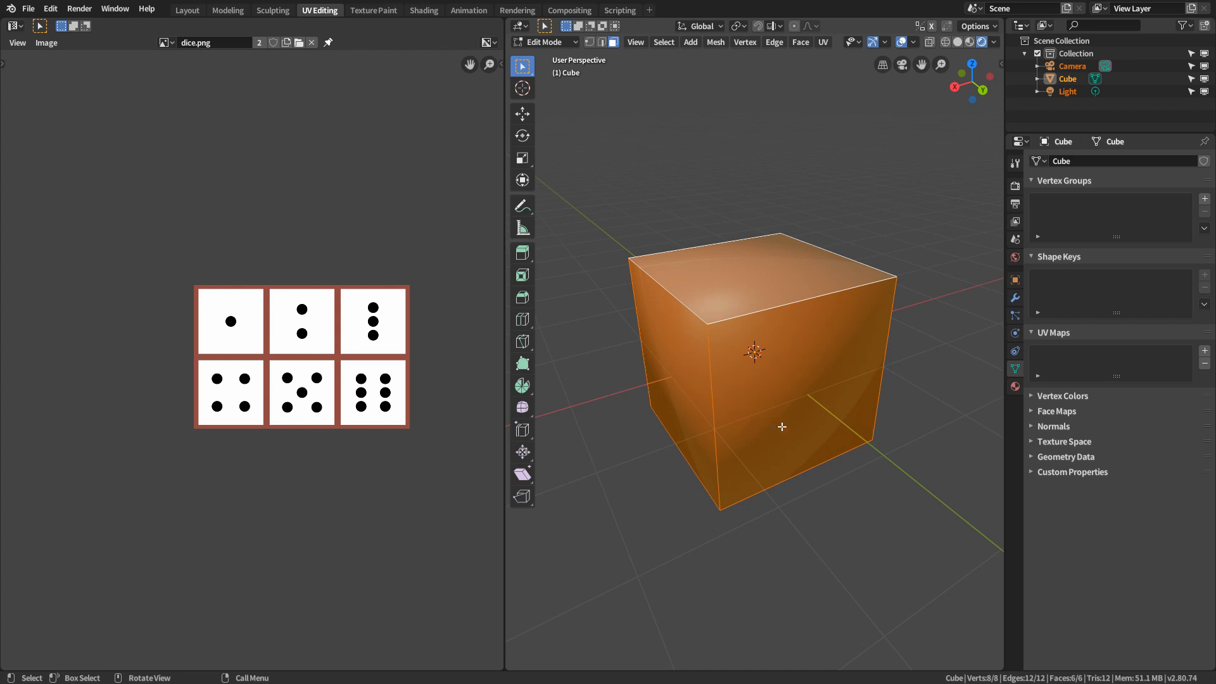
In edge selection, select the cube's four vertical edges and three of its top edges and mark them as seams.
left_click(715, 408)
key("2")
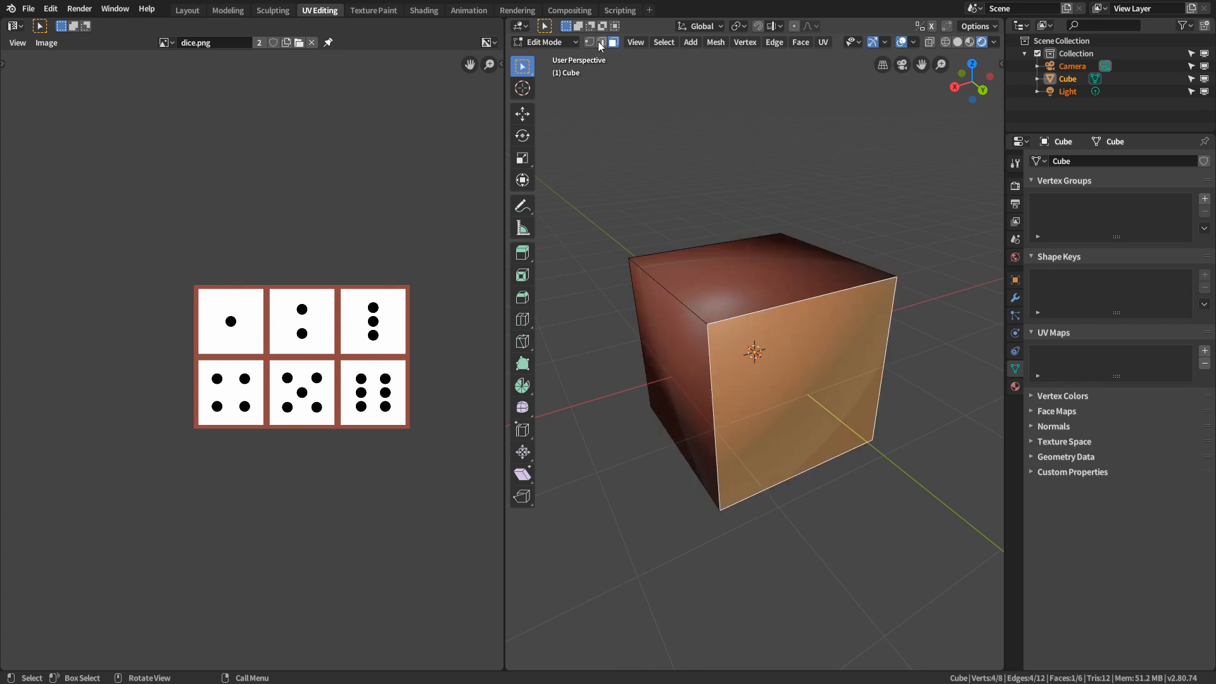
left_click(719, 423)
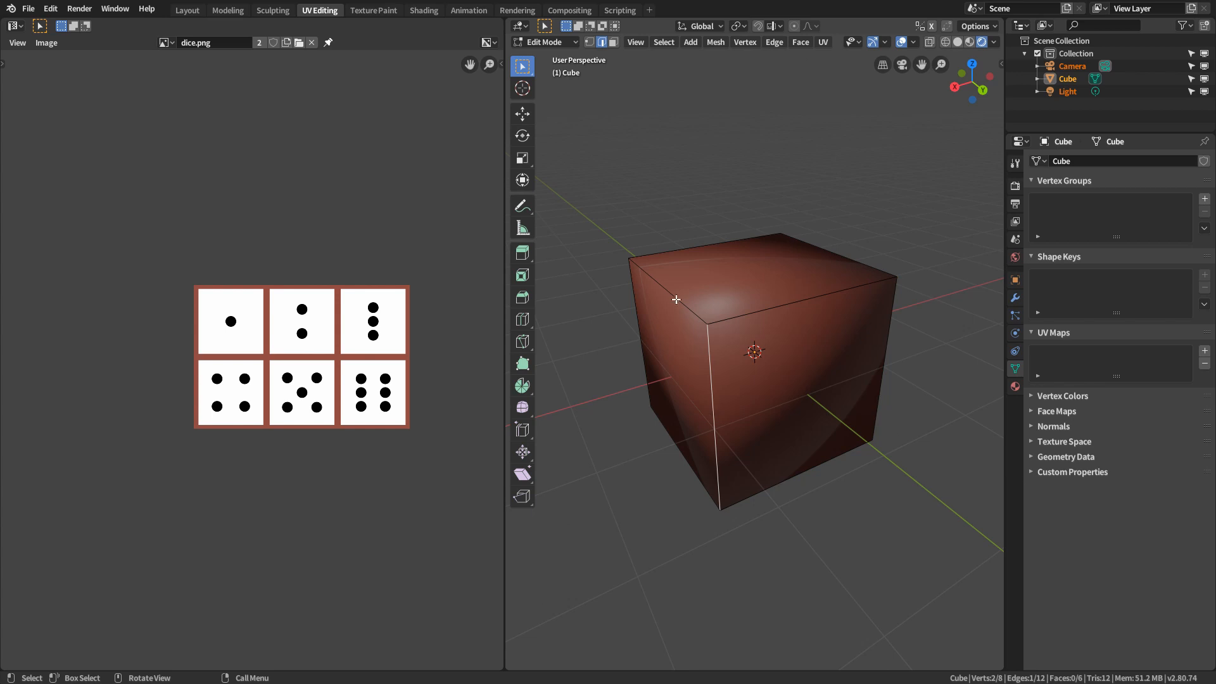
left_click(639, 305, "shift")
left_click(634, 304, "shift")
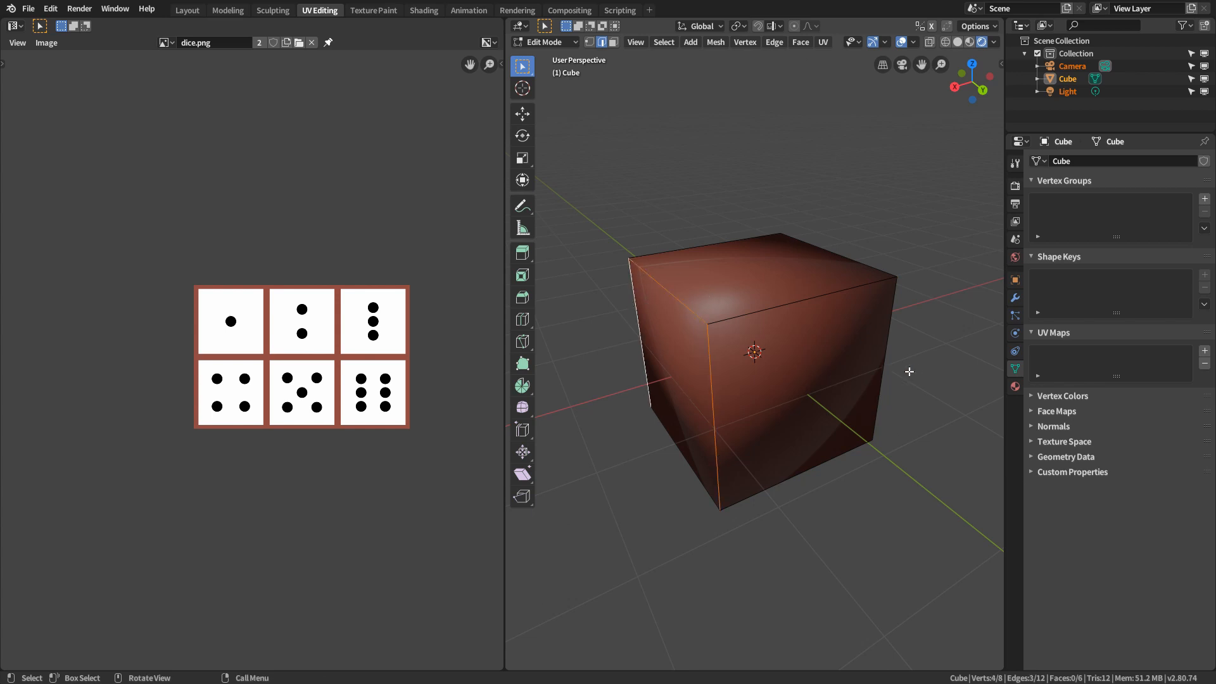
middle_click_drag(909, 372, 782, 359)
left_click(728, 379, "ctrl")
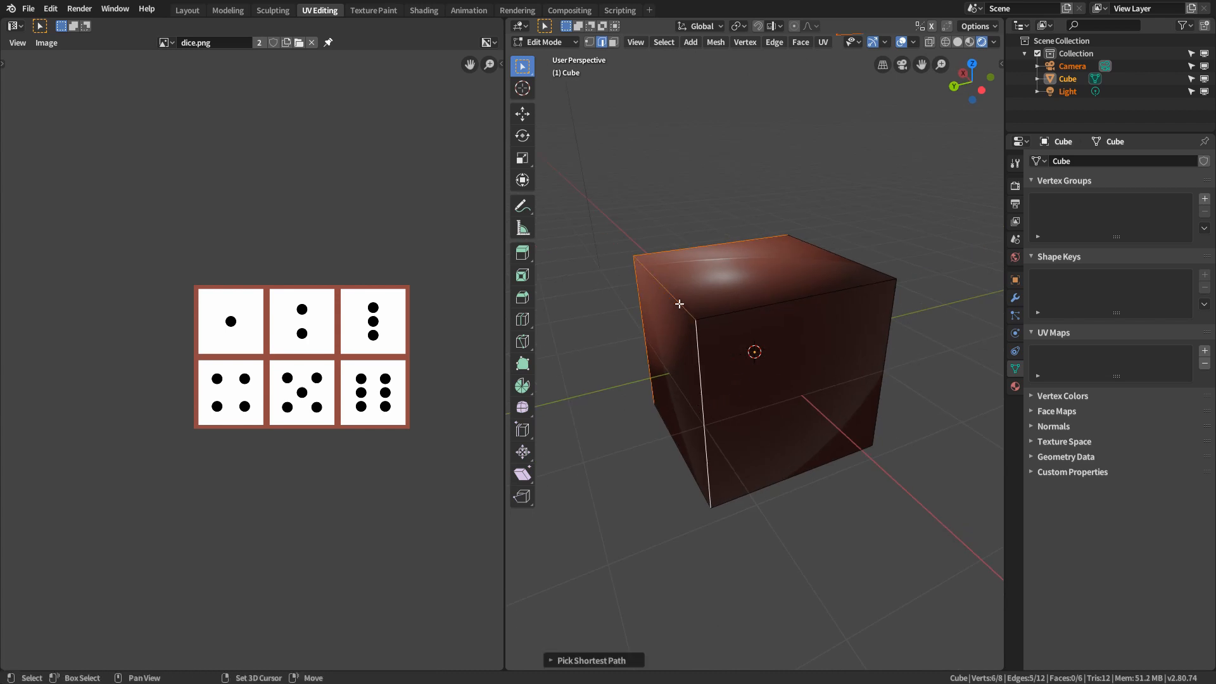
key("u")
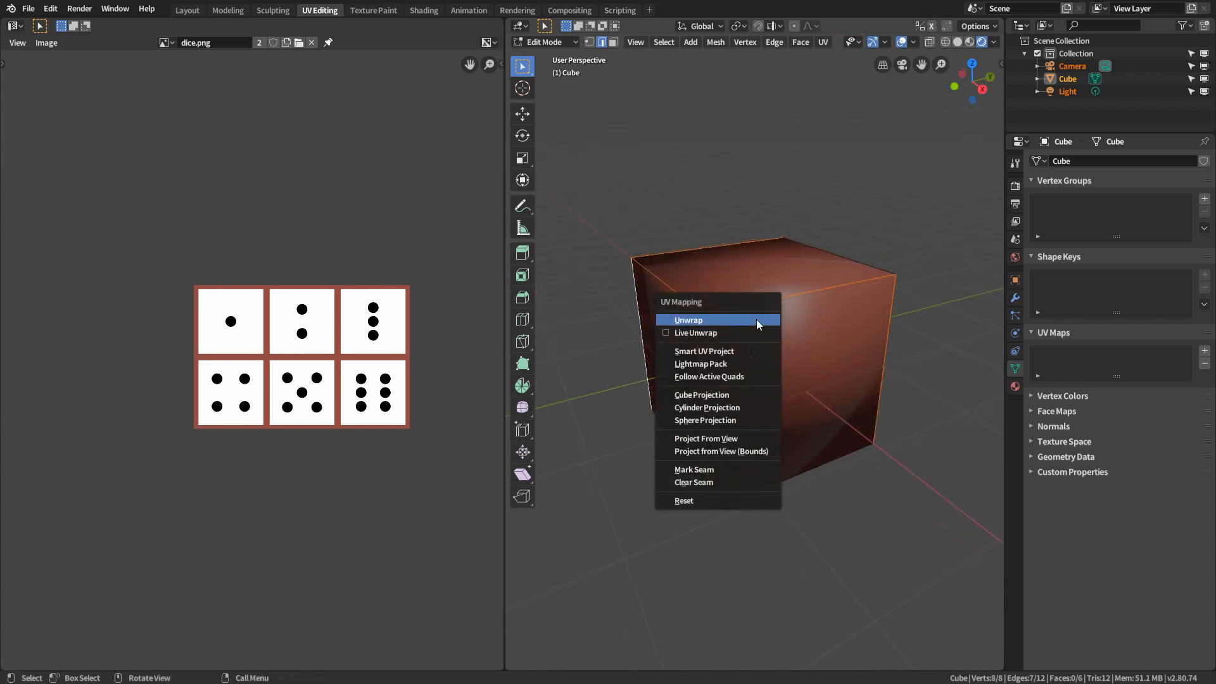
left_click(724, 471)
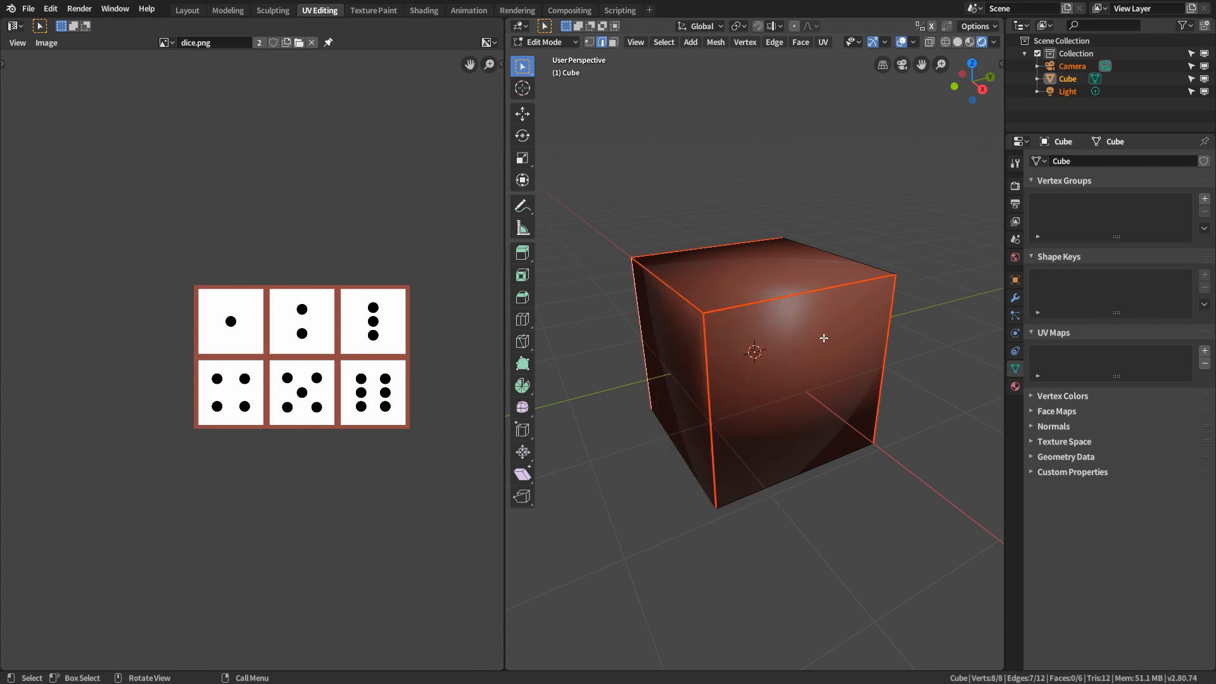
Select the whole cube and apply Unwrap using the marked seams.
key("a")
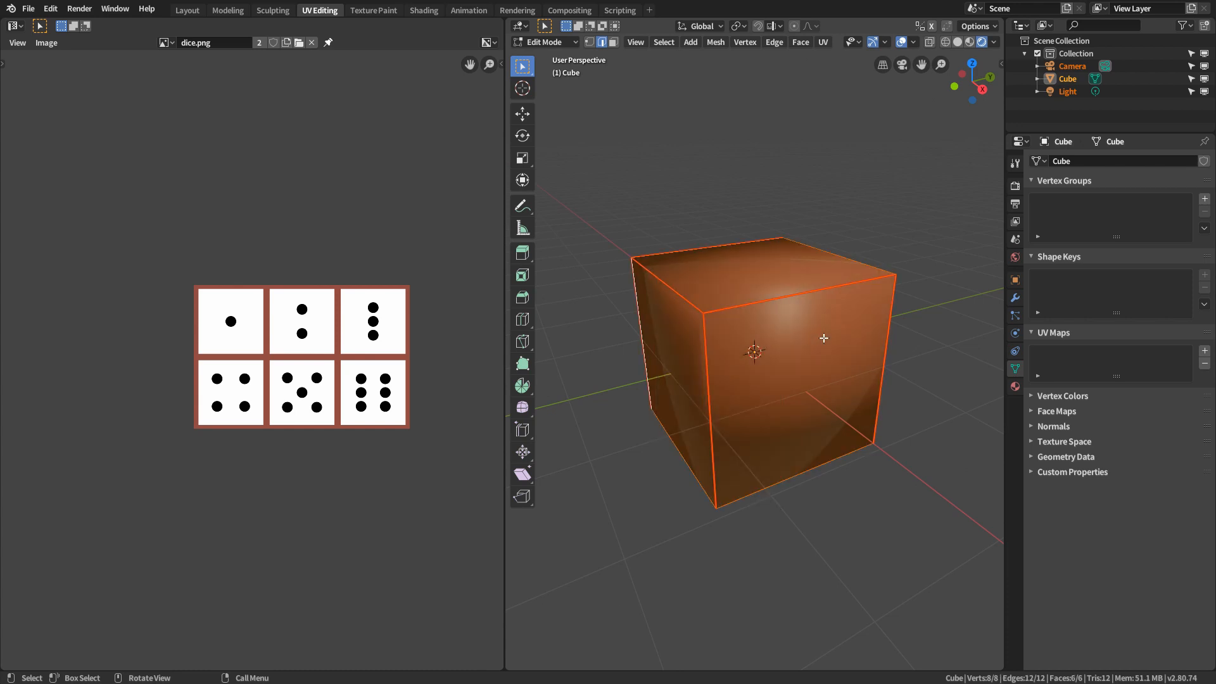
key("u")
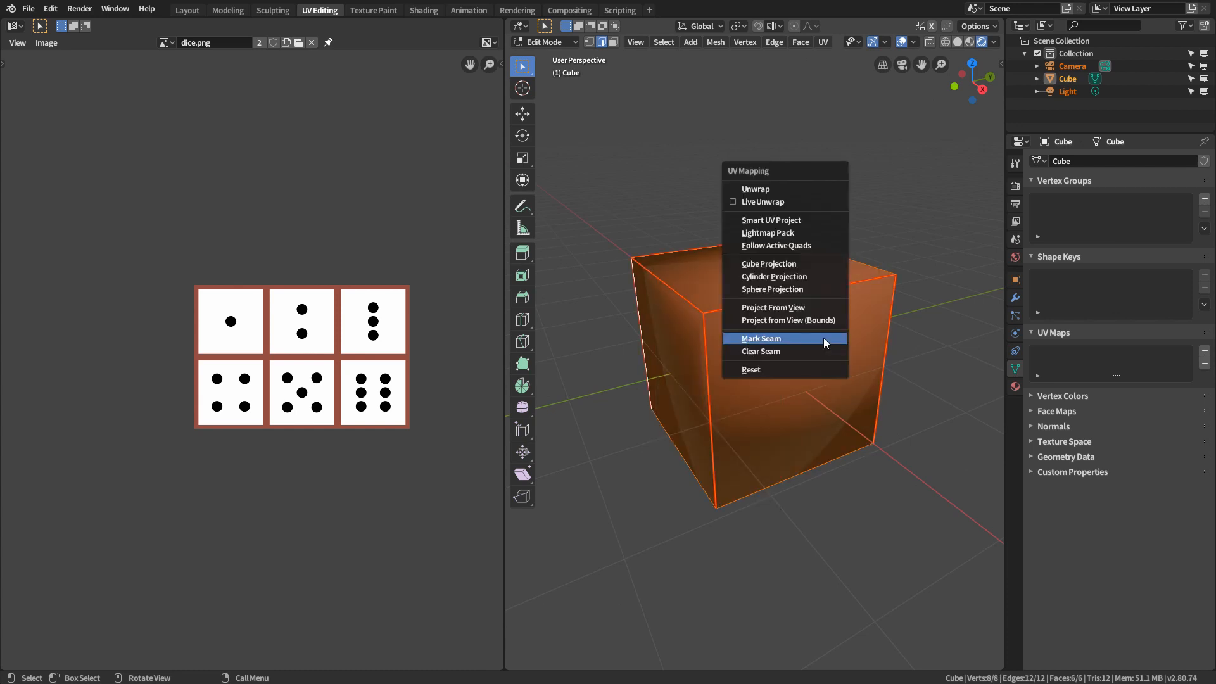
left_click(759, 186)
scroll(351, 387, "up", 2)
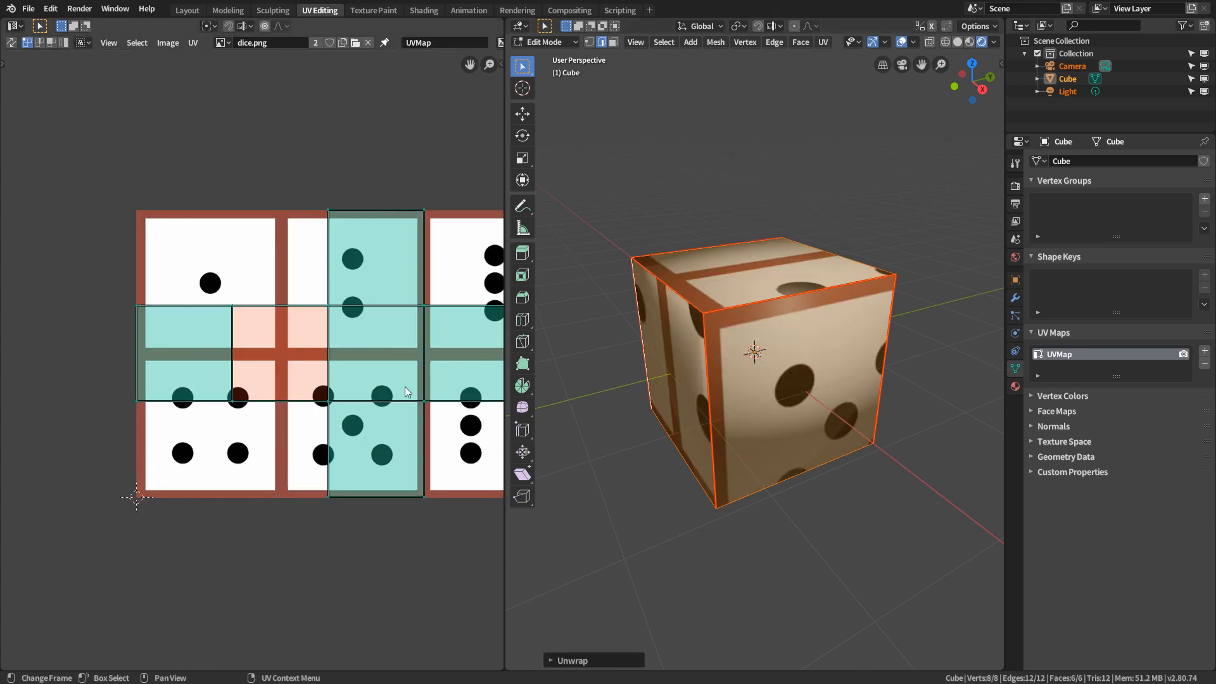
middle_click_drag(421, 387, 344, 366)
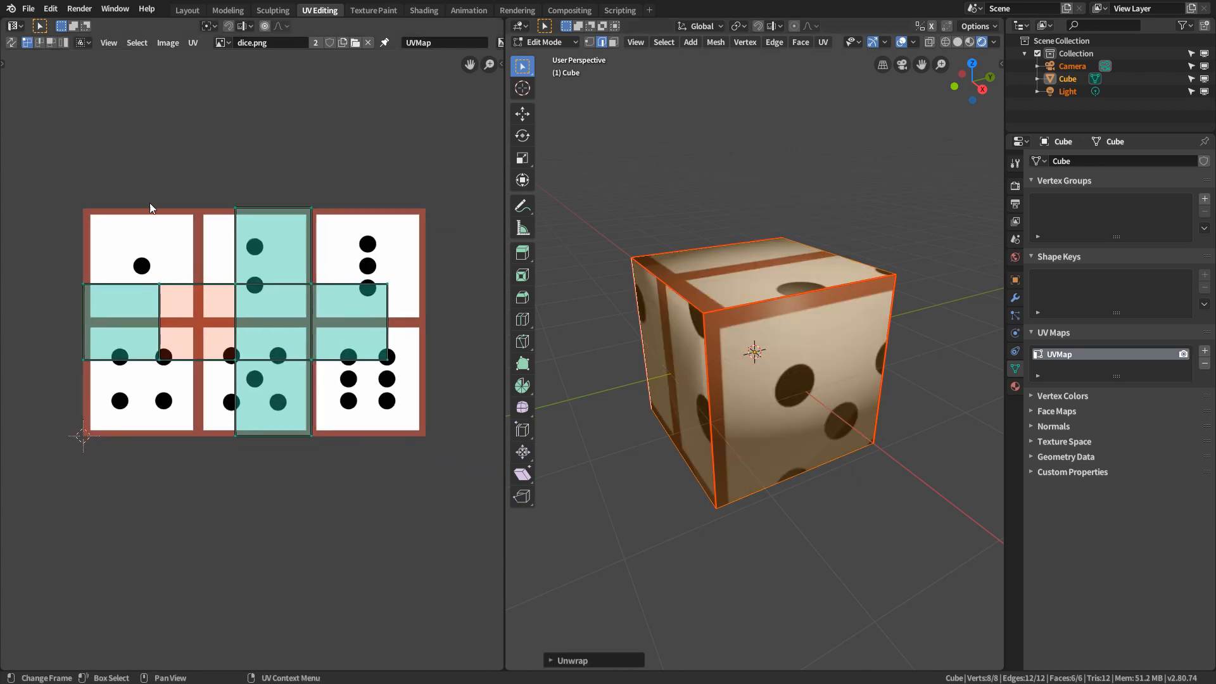
Rotate the unwrapped cross-shaped UV layout by -90 degrees.
key("r")
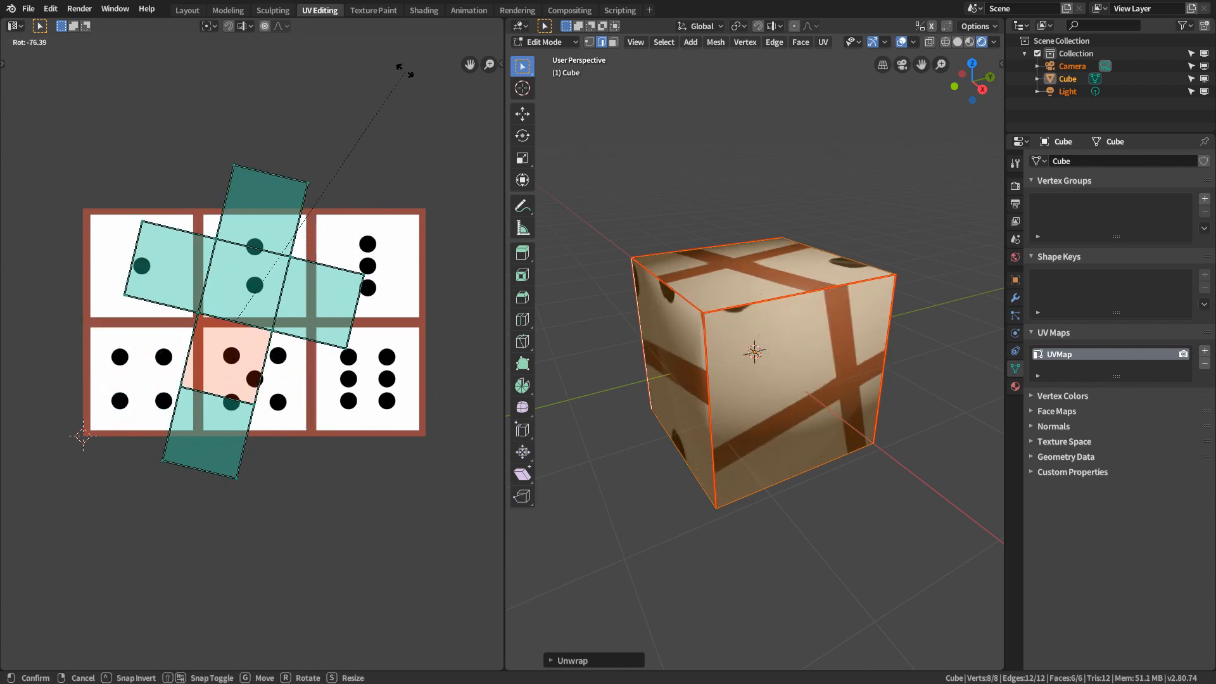
right_click(319, 119)
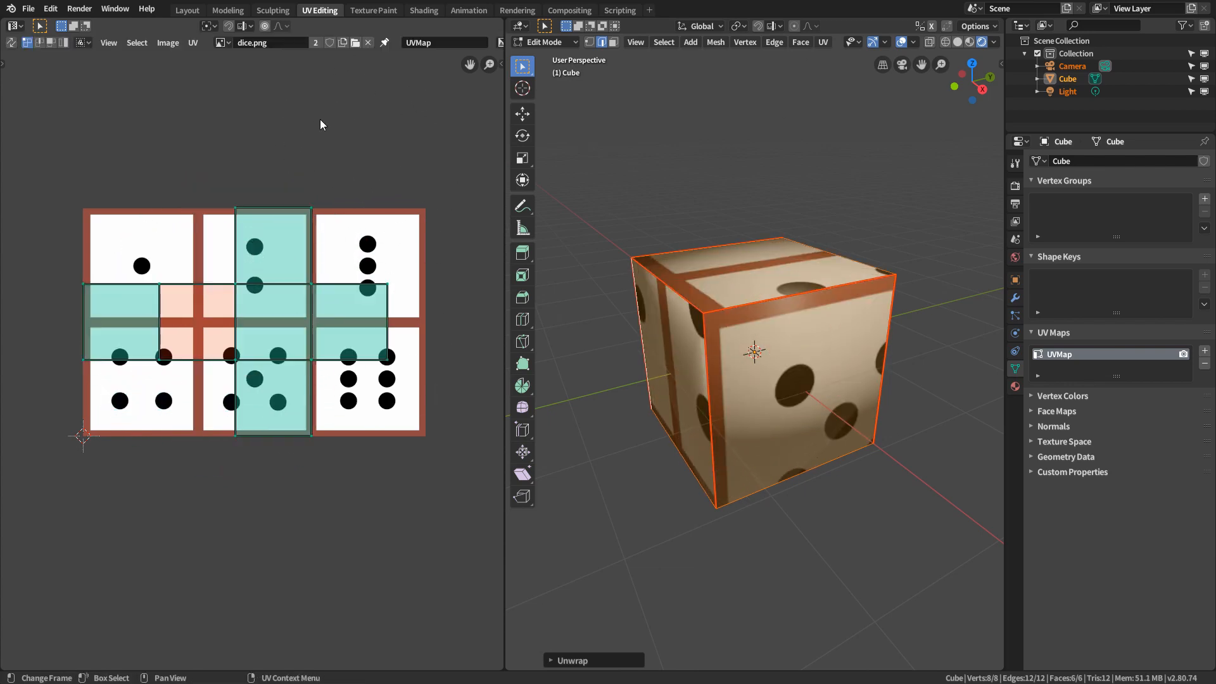
type("r90")
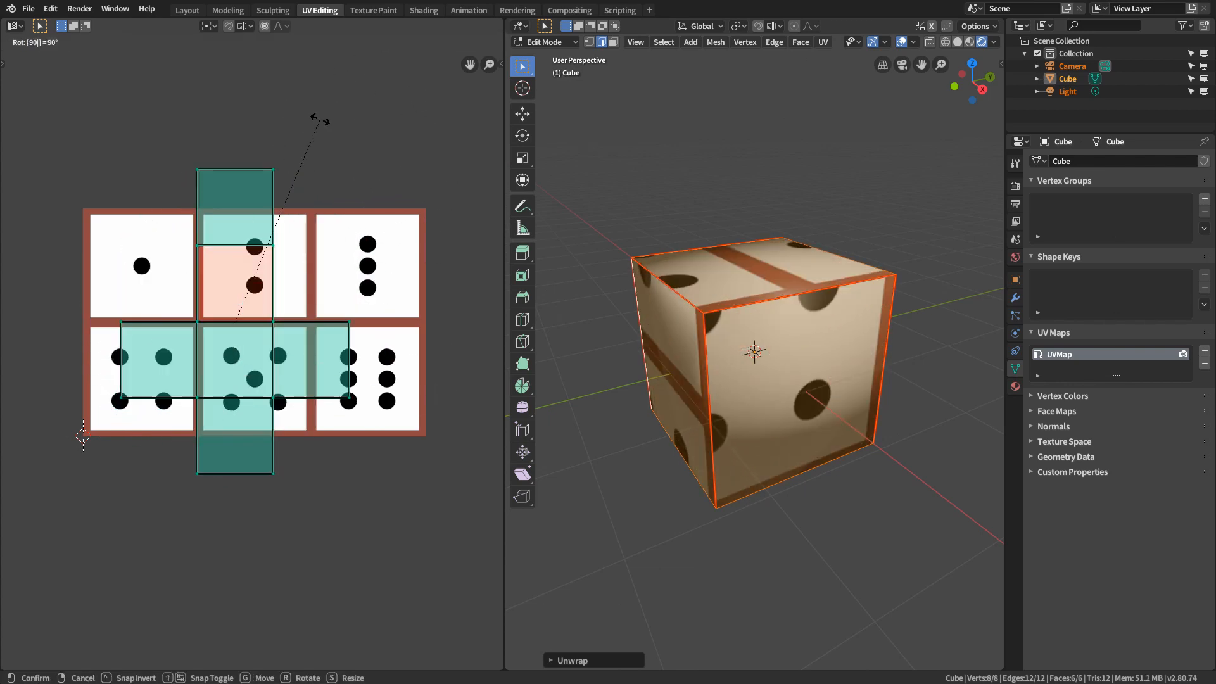
key("BackSpace")
key("BackSpace")
type("-90")
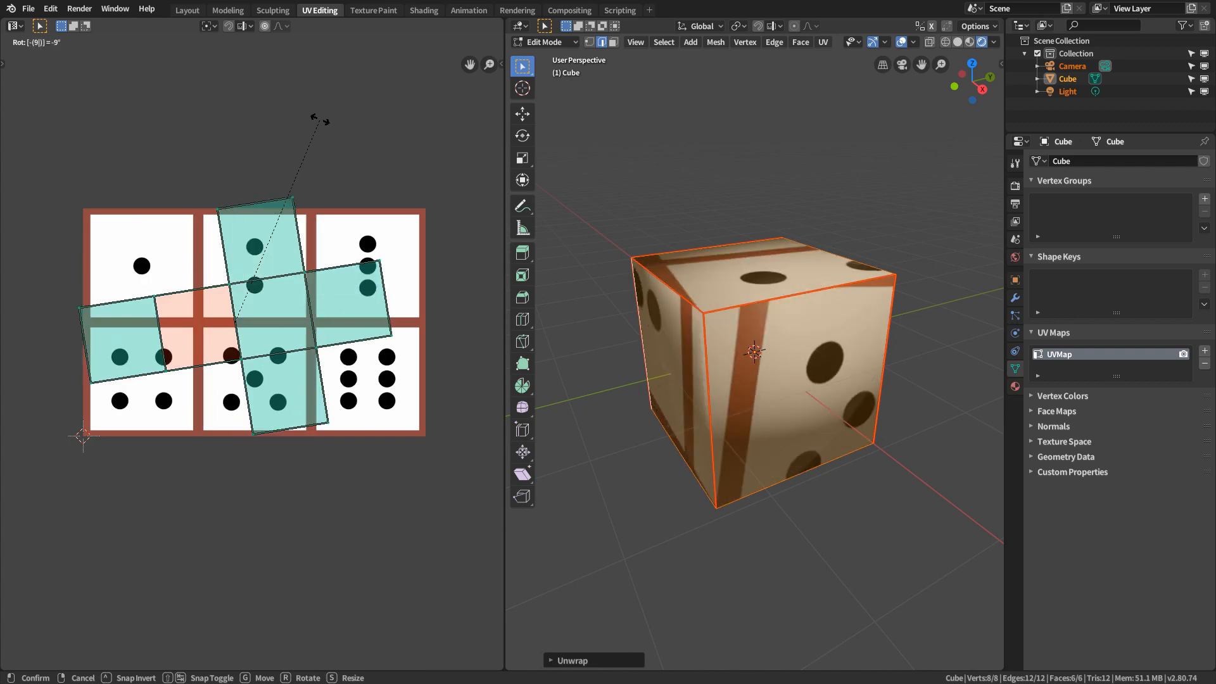
key("Return")
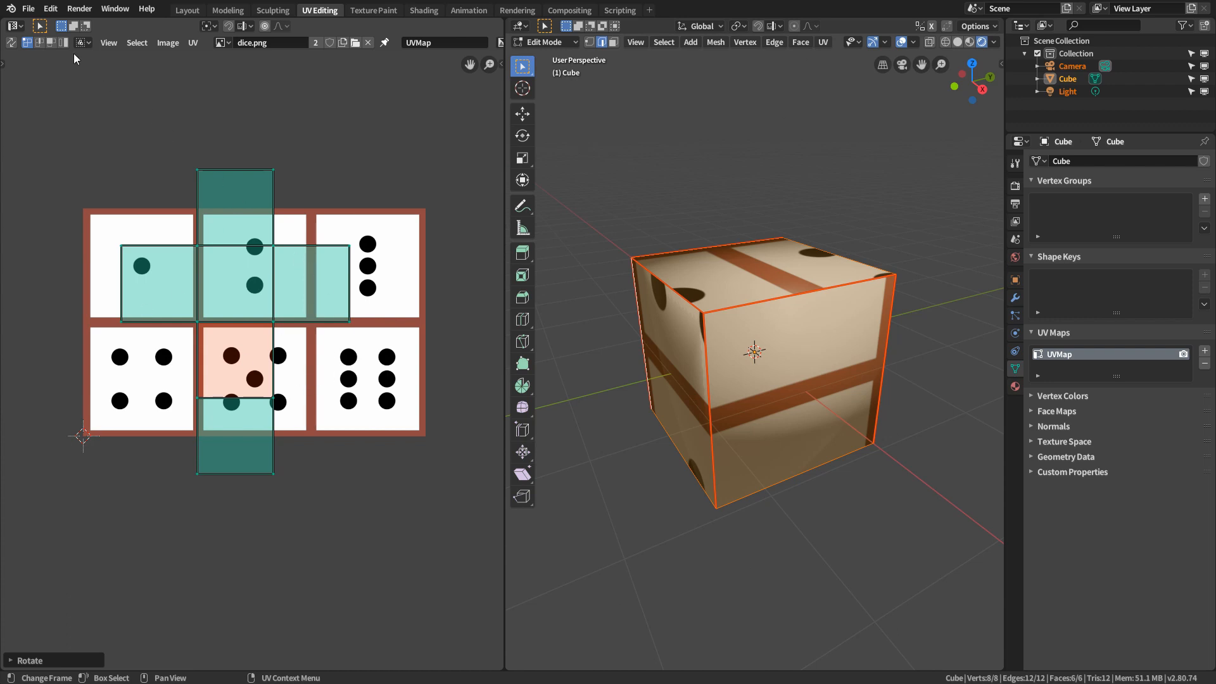
Switch to UV island selection and try moving the whole cross-shaped layout as one piece.
key("4")
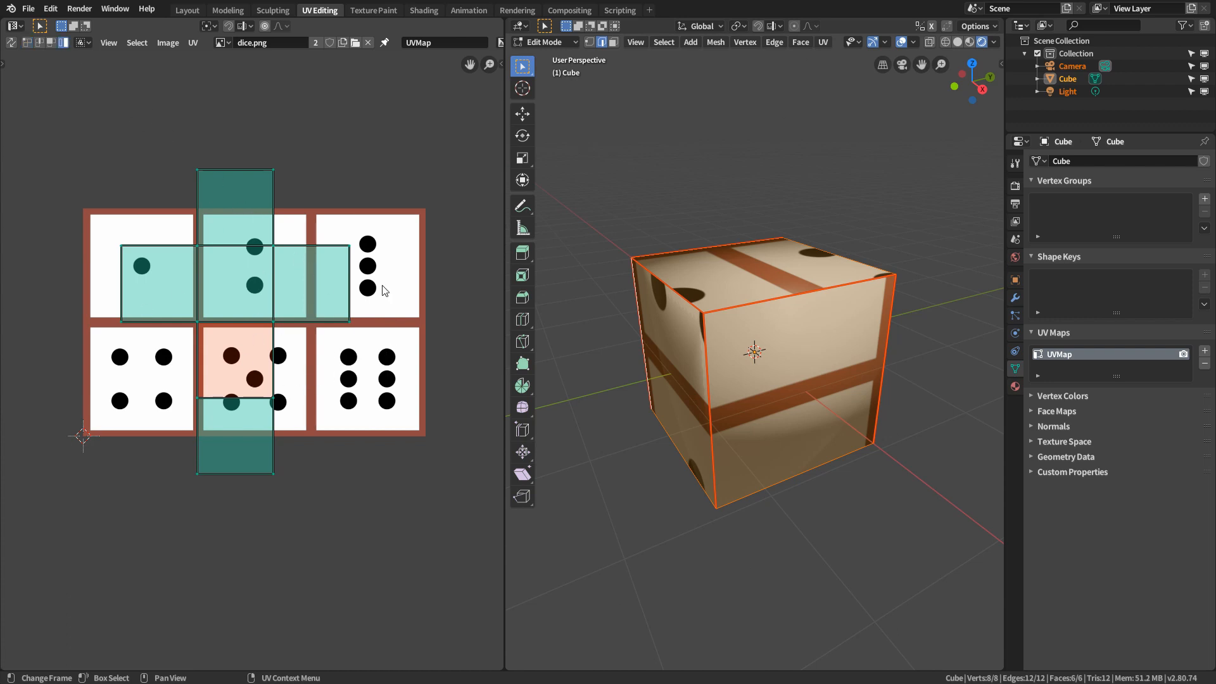
key("g")
right_click(427, 251)
key("g")
right_click(387, 201)
In UV face selection, move the cross's left arm onto the one-dot tile and its right arm onto the three-dot tile.
left_click(181, 282)
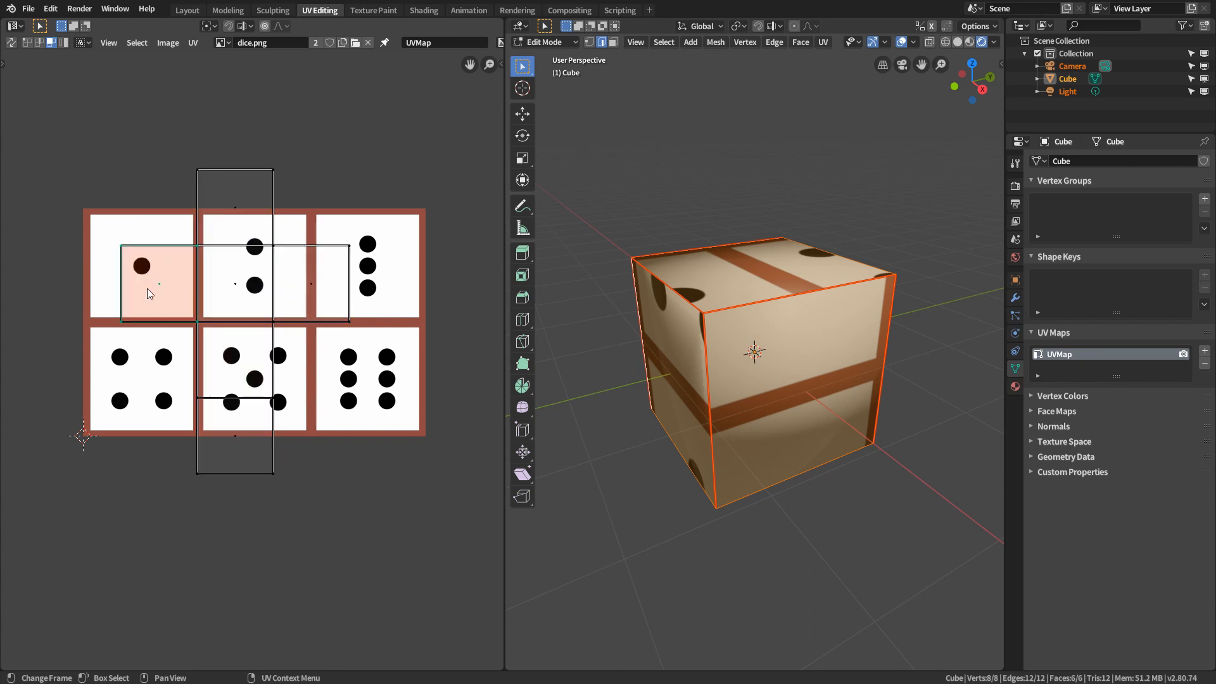
key("g")
left_click(121, 250)
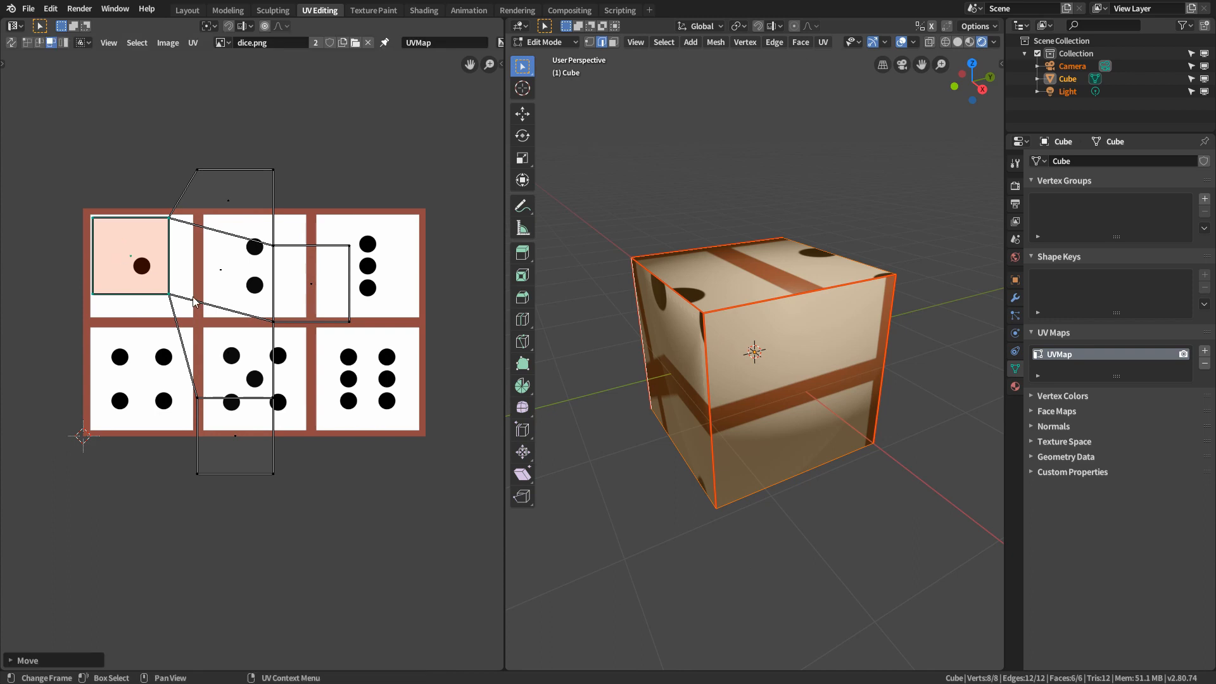
left_click(321, 255)
key("g")
left_click(378, 236)
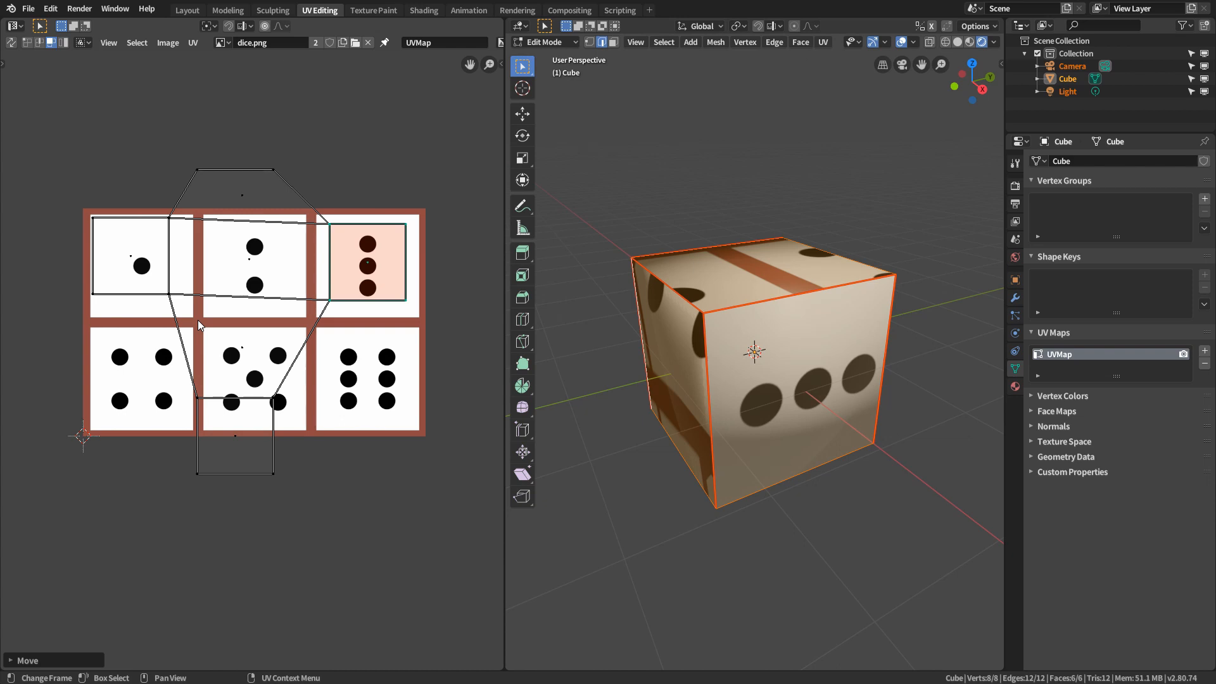
Remove the UVMap, select the entire cube and mark all its edges as seams.
left_click(1205, 364)
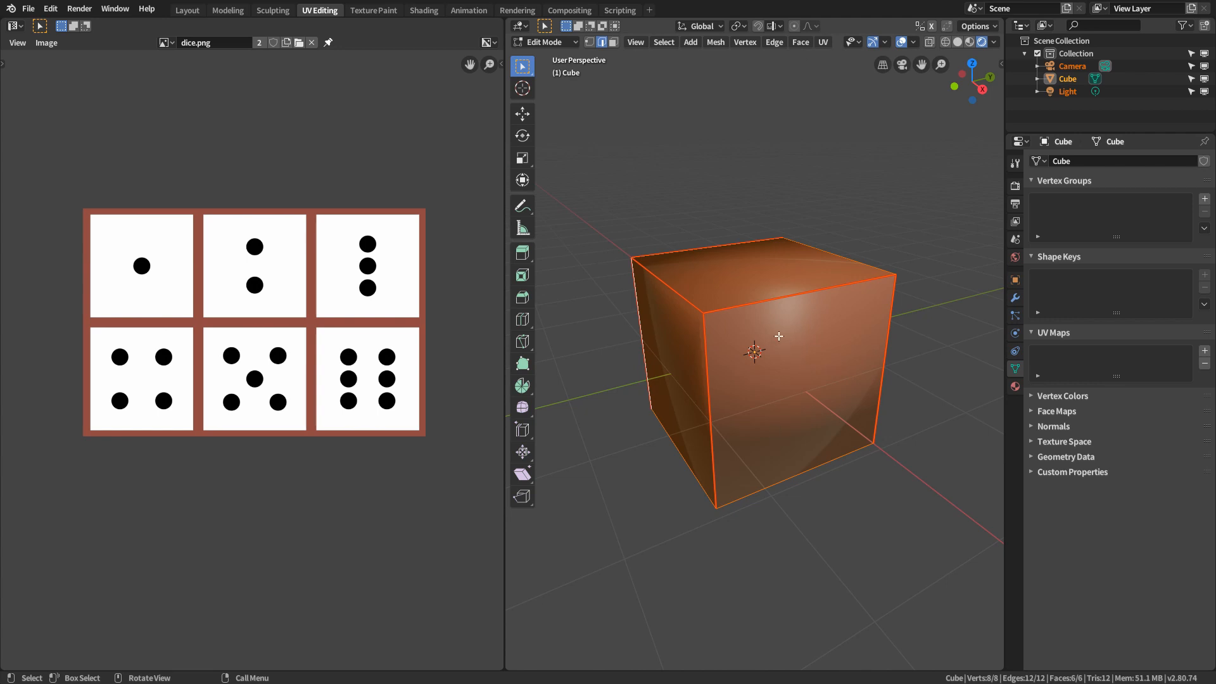
key("alt+a")
key("a")
key("u")
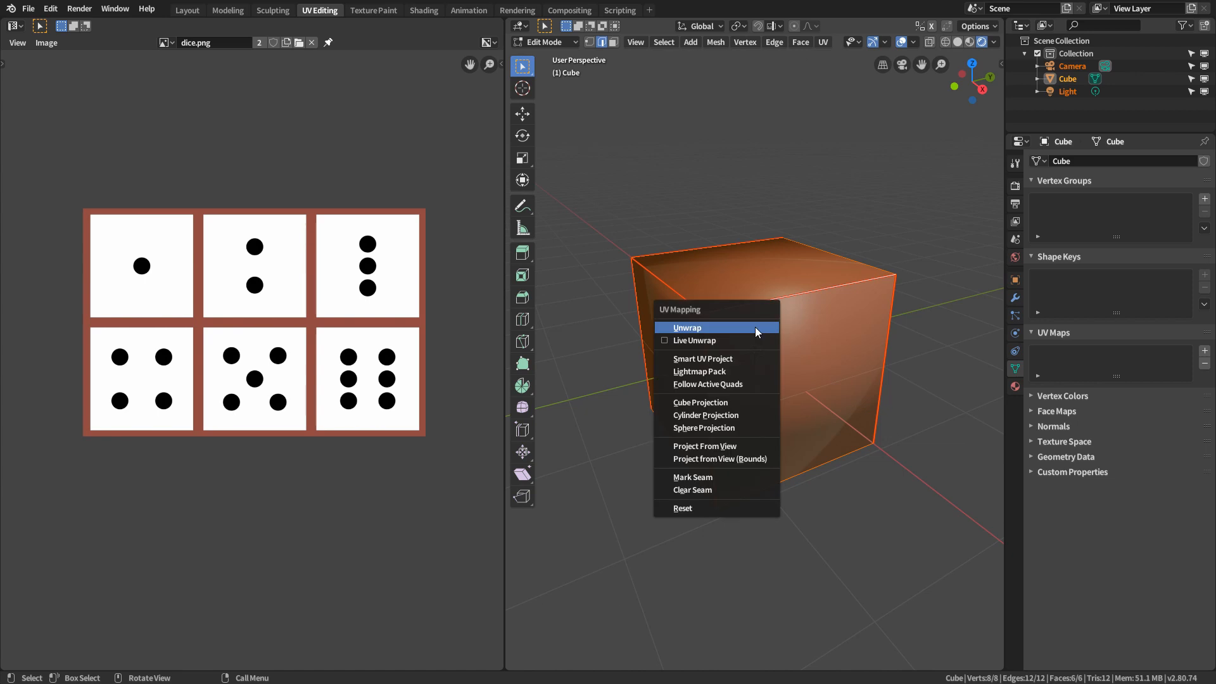
left_click(756, 475)
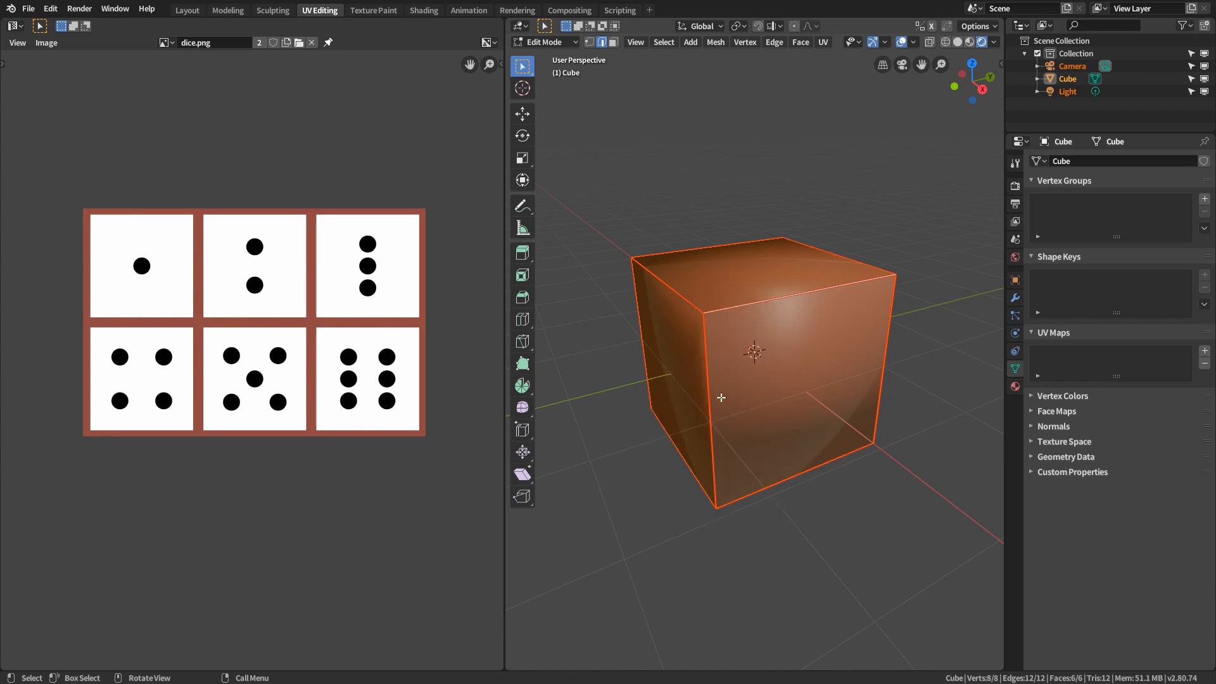
middle_click_drag(720, 399, 797, 397)
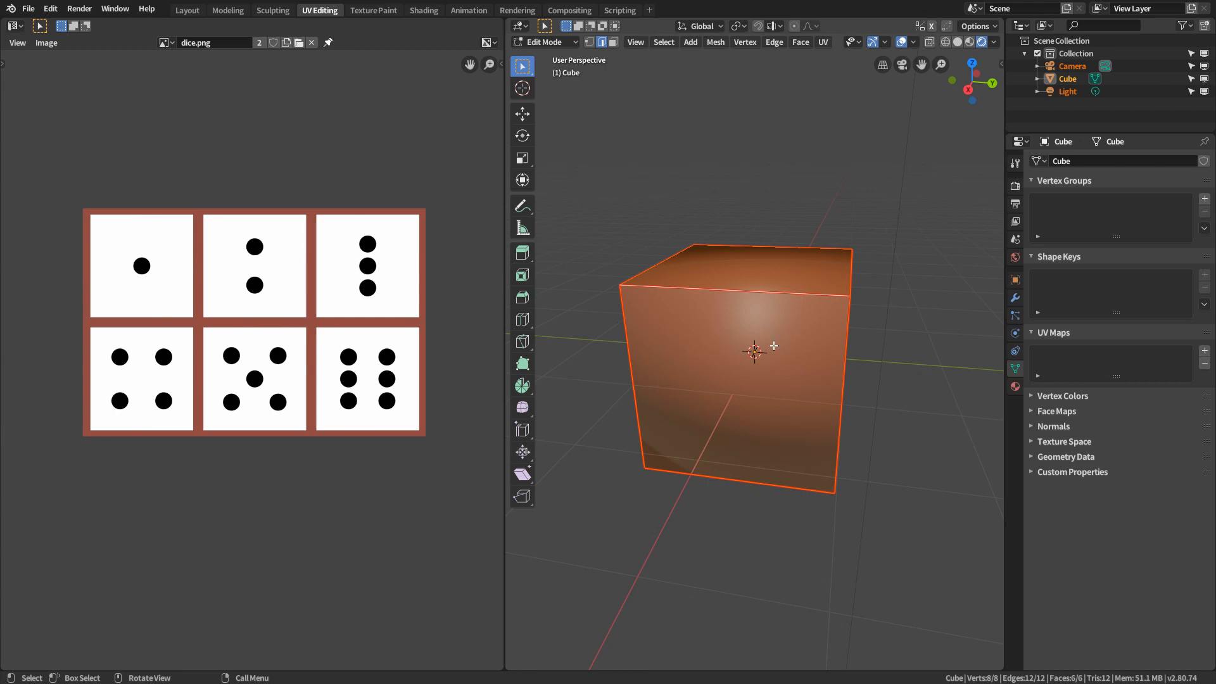
Unwrap the fully seamed cube and clear the selection of the resulting UV faces.
key("u")
left_click(719, 195)
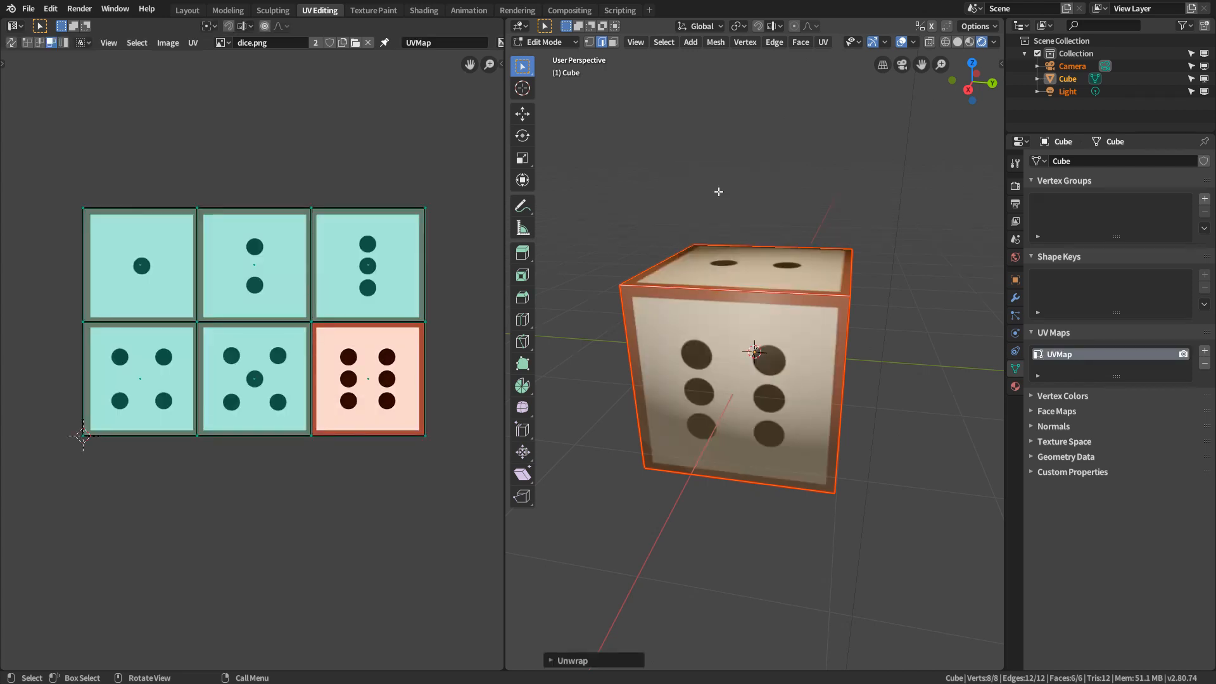
key("a")
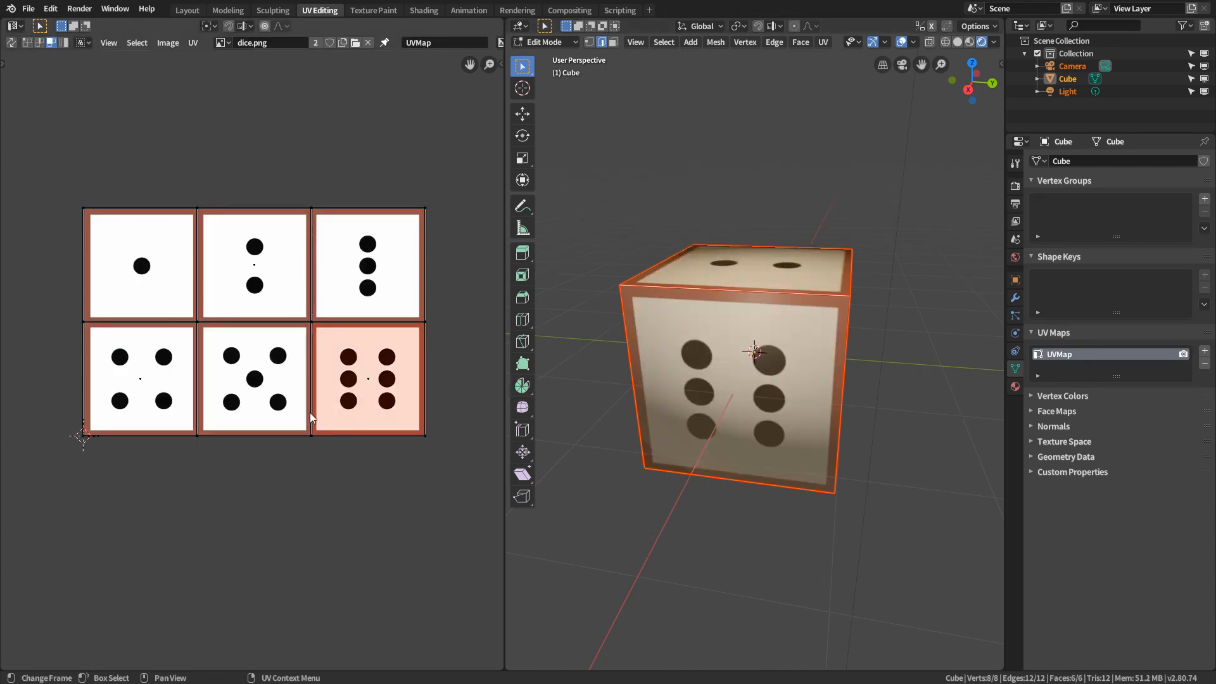
Examine the separate UV faces on the dice tiles by selecting them one at a time.
left_click(140, 271)
left_click(277, 264)
left_click(365, 274)
left_click(366, 385)
left_click(250, 375)
left_click(190, 375)
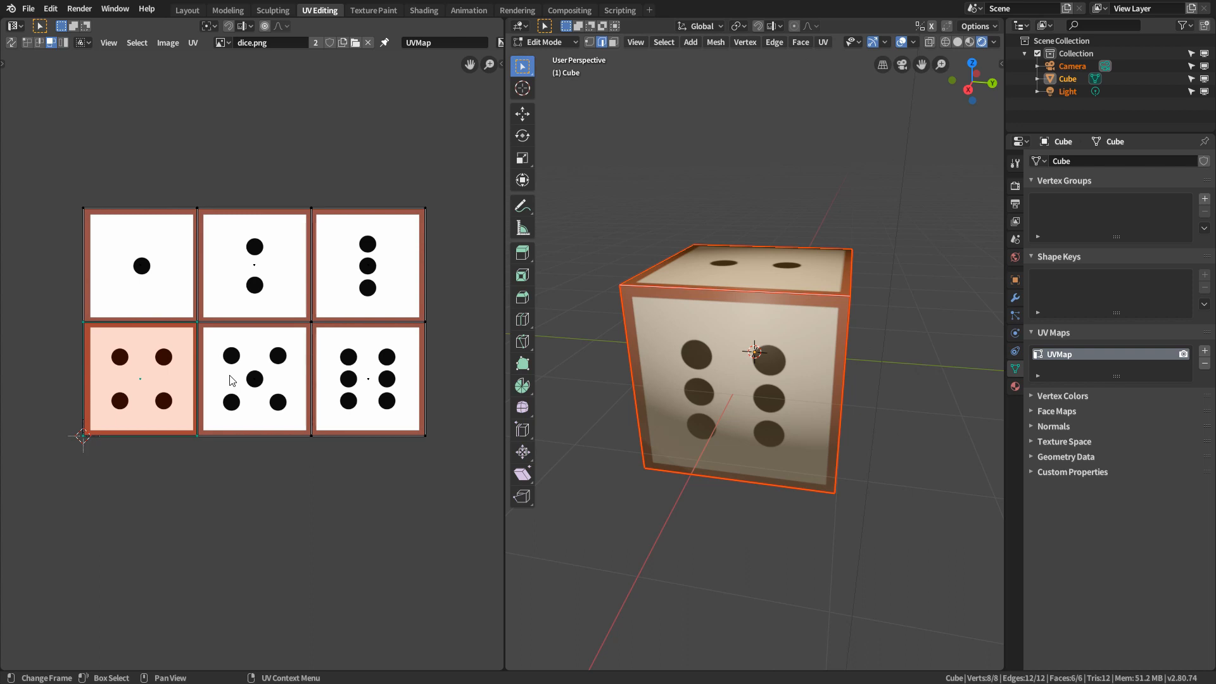
left_click(408, 272)
left_click(260, 374)
Set the UV pivot to Individual Origins and scale all the UV faces to about 0.85, inside the tiles' brown borders.
middle_click_drag(798, 361, 710, 380)
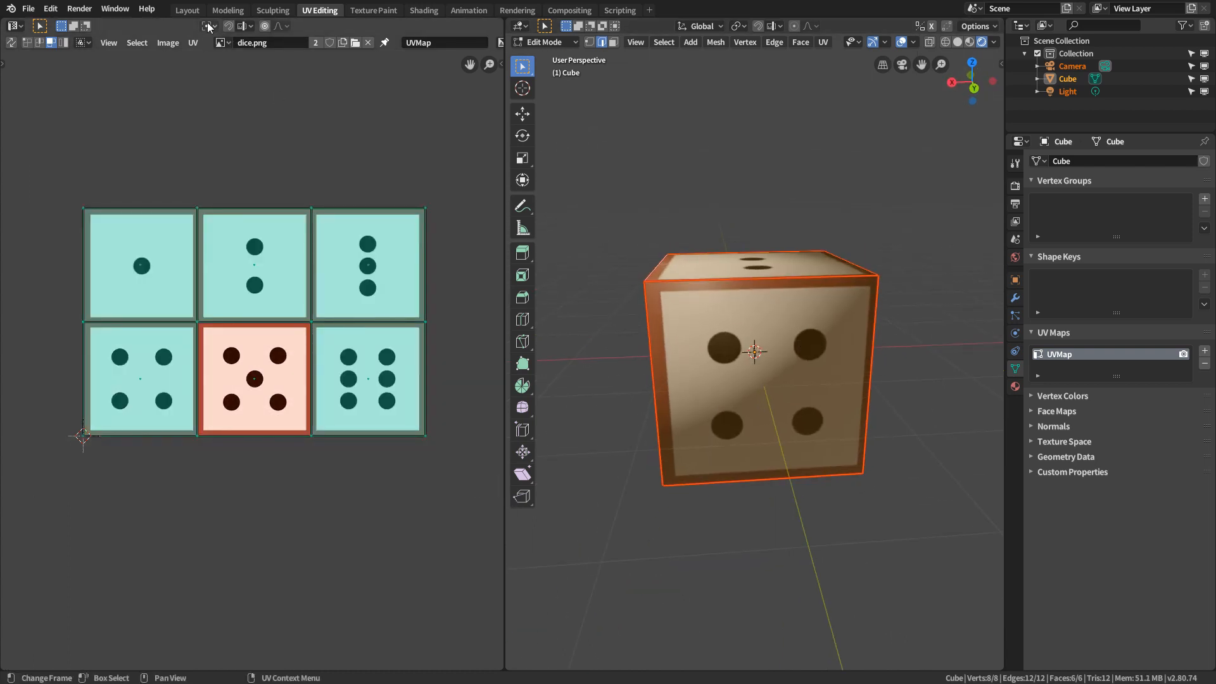
left_click(208, 26)
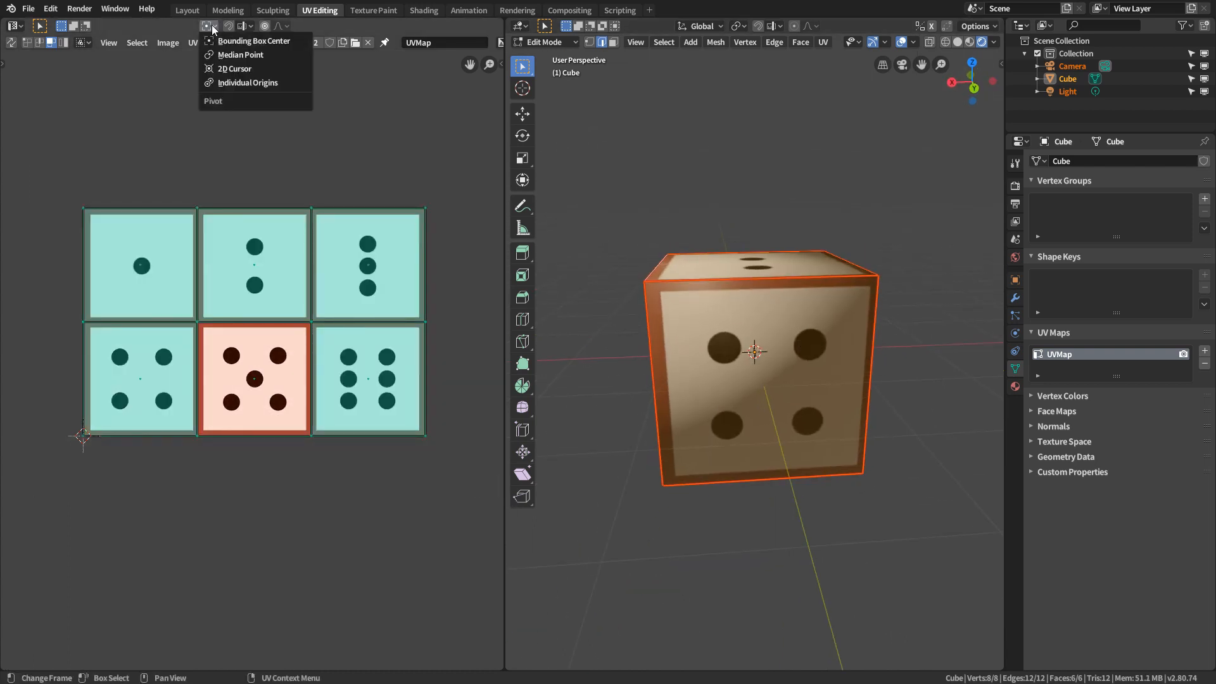
left_click(266, 85)
key("s")
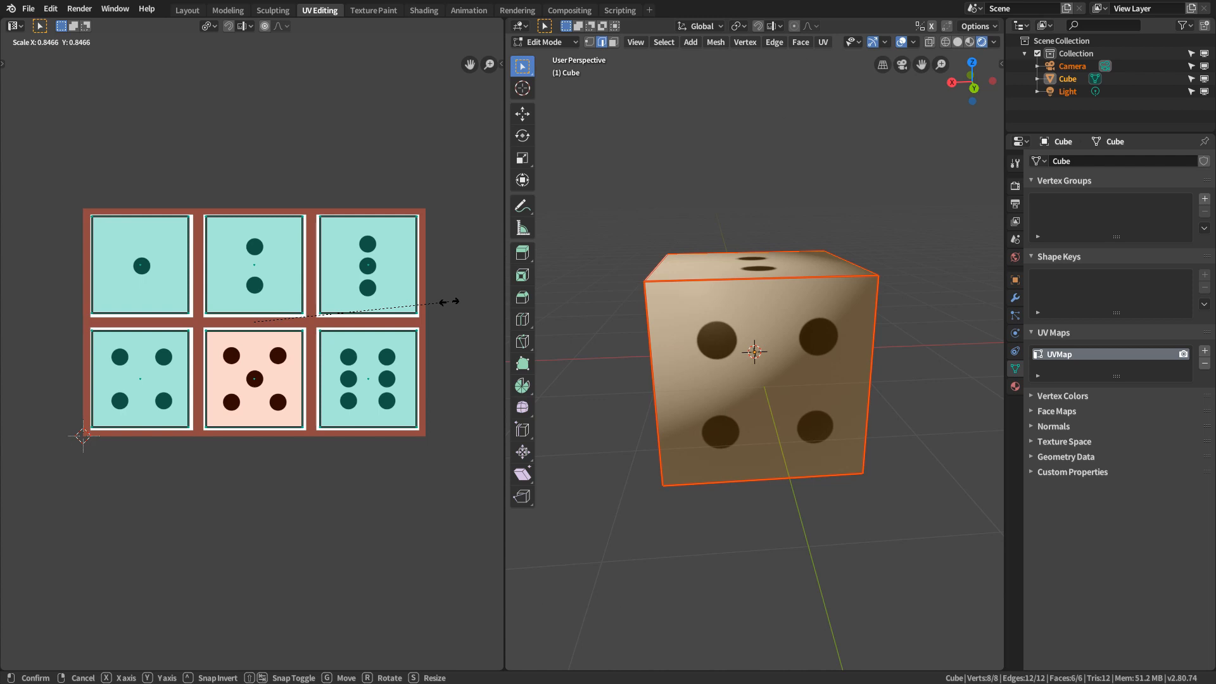
left_click(451, 302)
Inspect the textured die from several sides with only one edge selected, and reselect the whole cube.
left_click(617, 384)
middle_click_drag(747, 267, 642, 321)
middle_click_drag(736, 373, 830, 343)
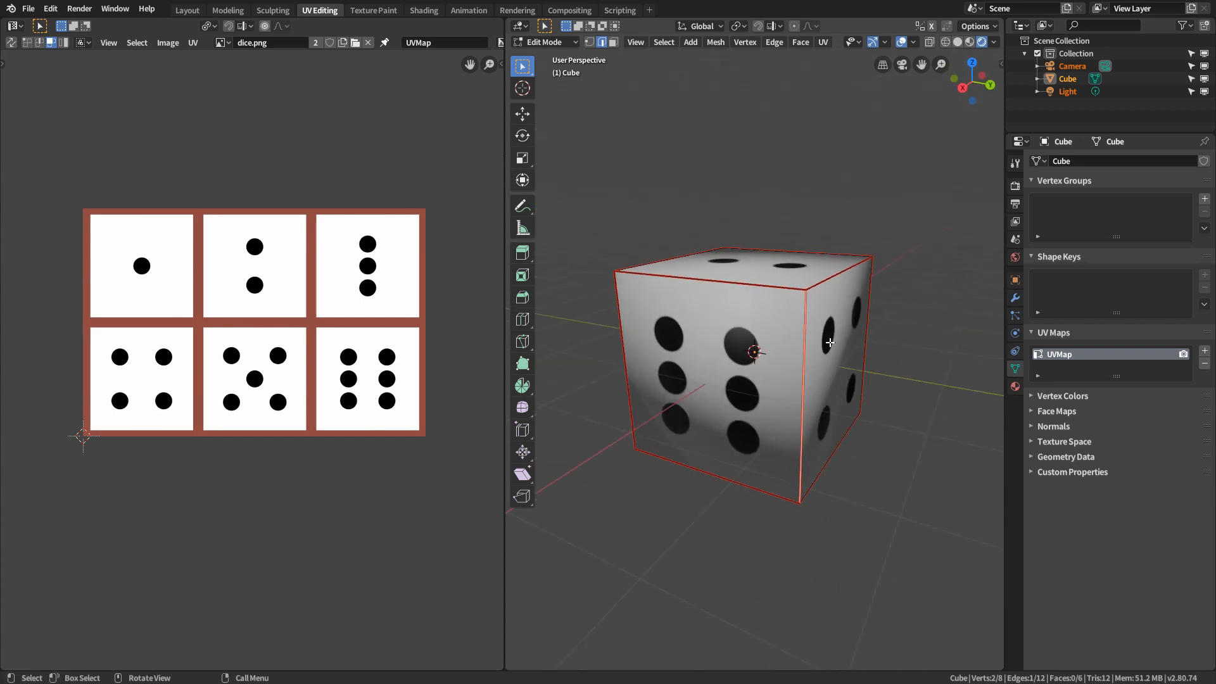
key("a")
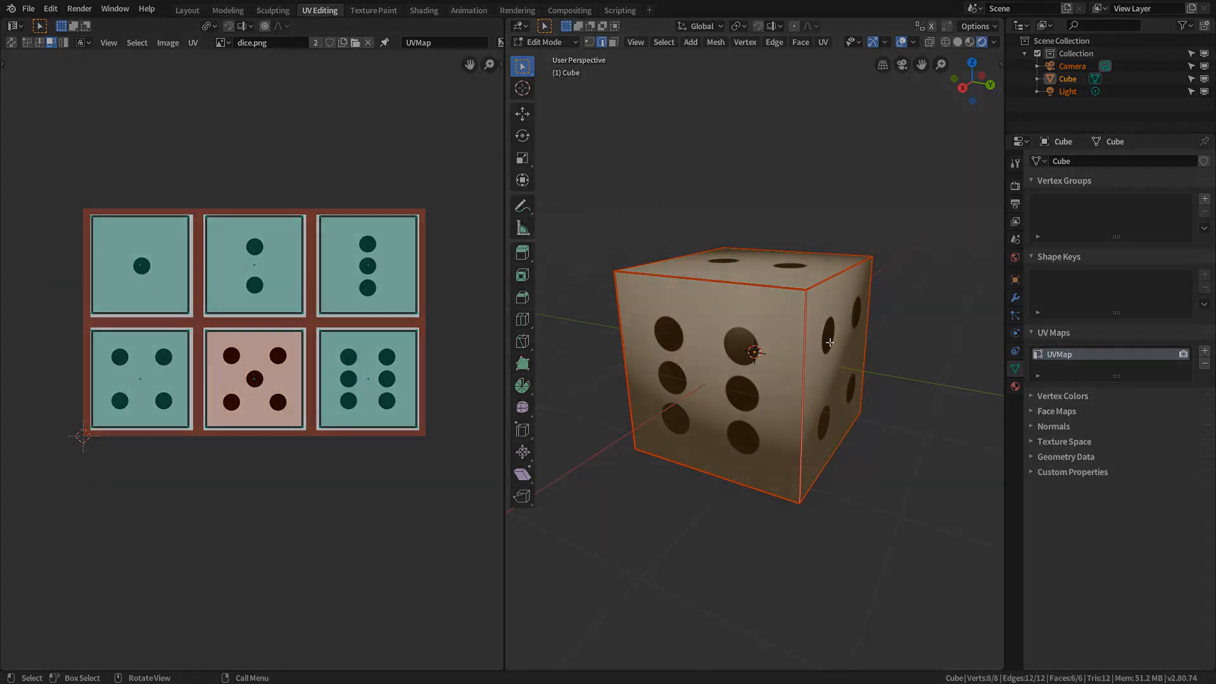